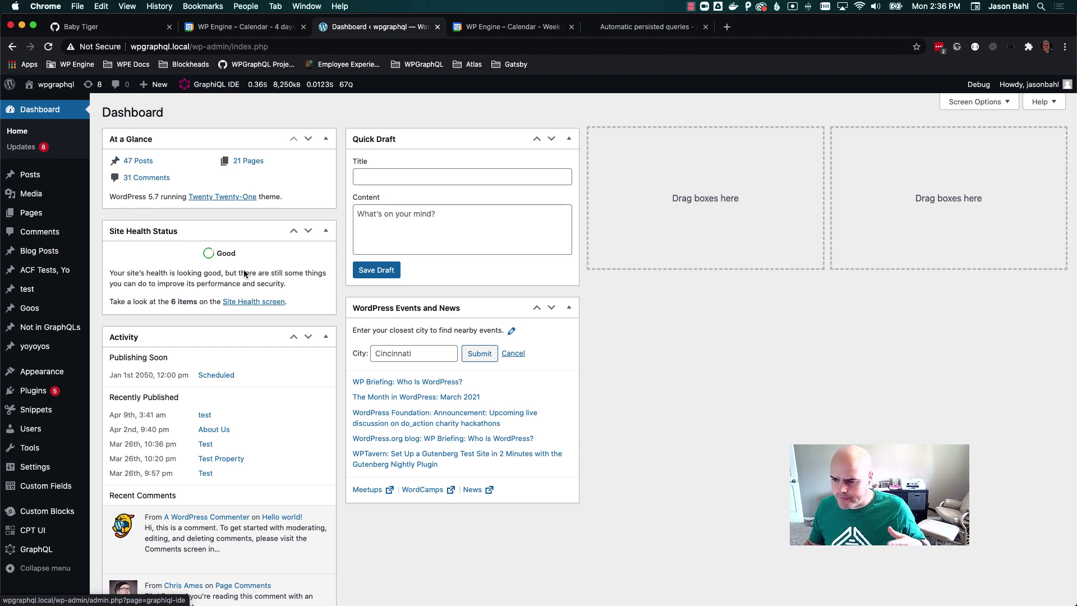
Step: Create a new Advanced Custom Fields field group titled "Test Field Group"
click(56, 488)
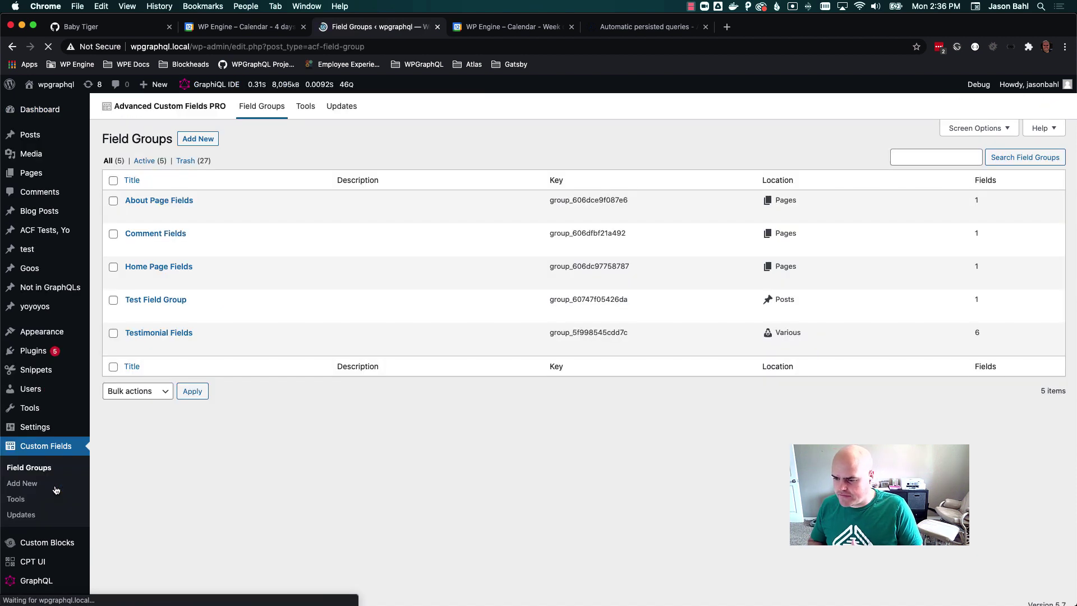
click(199, 139)
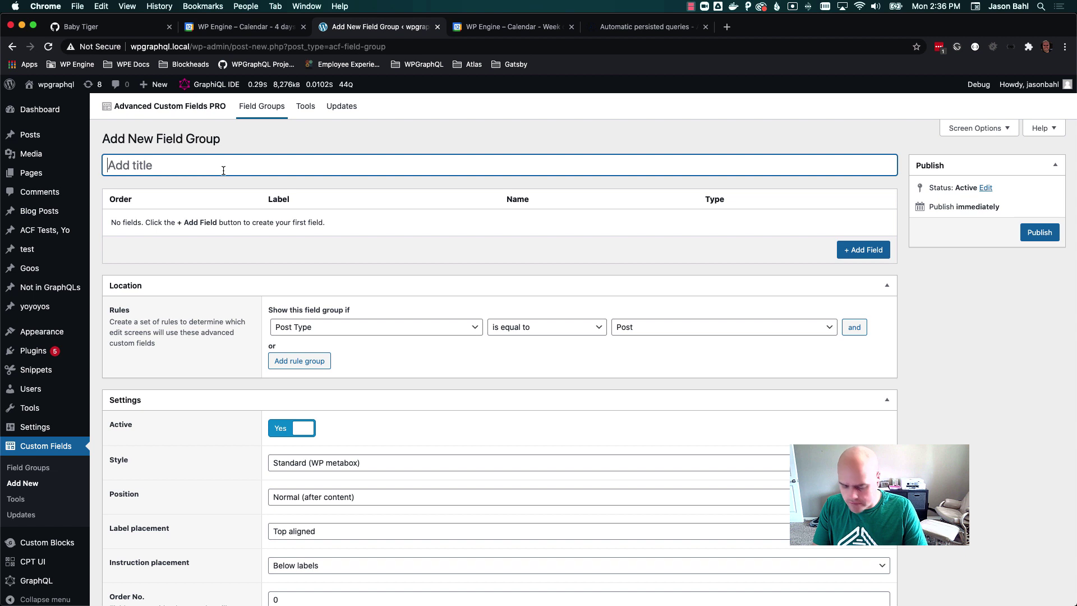
text(Test Field )
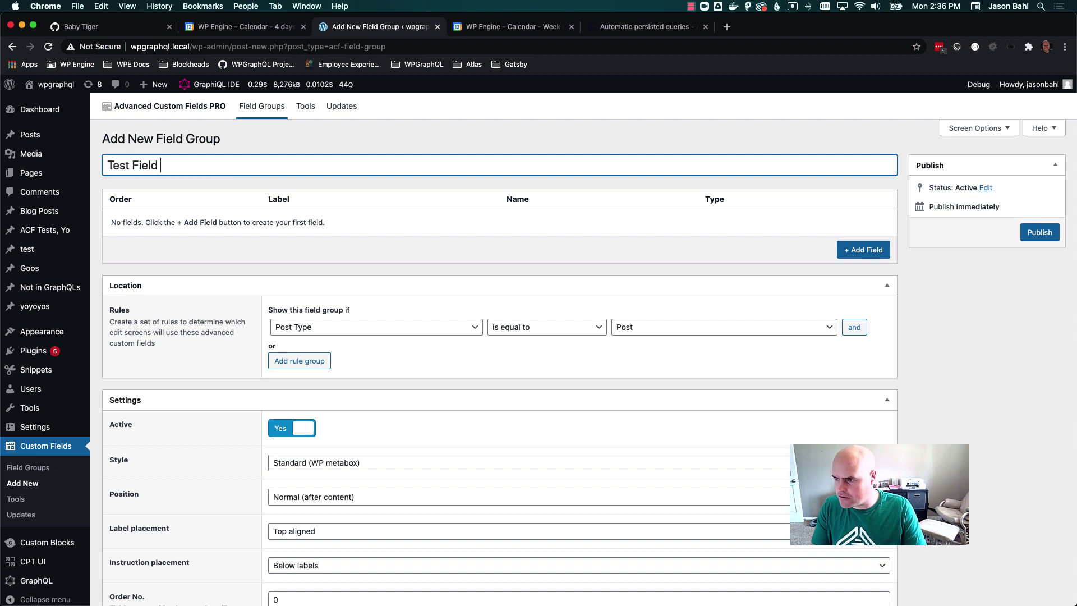
text(Group)
Step: Add a text field labelled "test" to the field group and collapse its settings
click(864, 249)
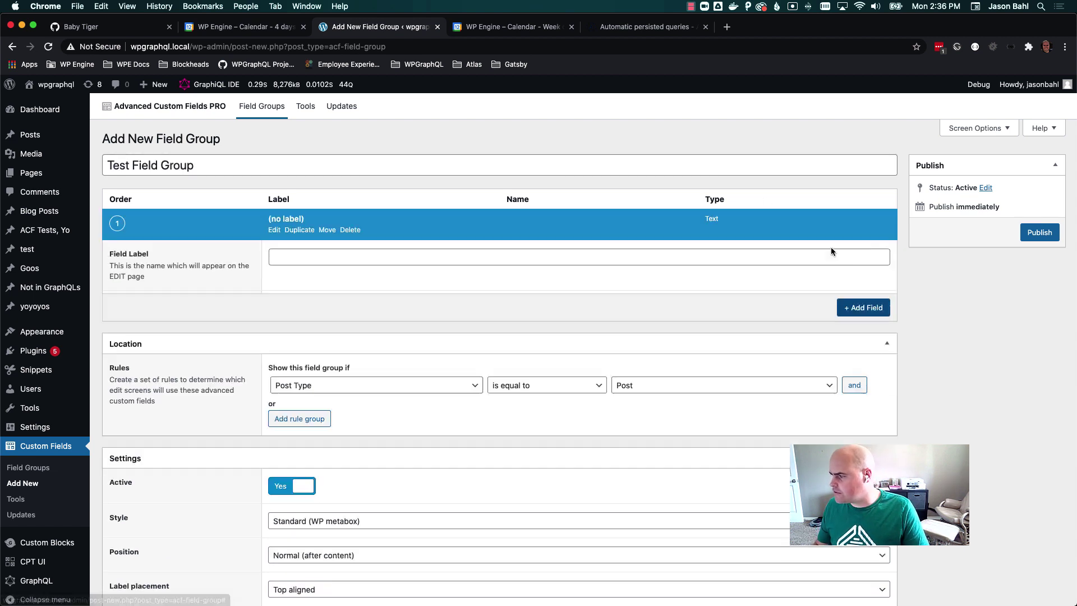
text(test)
key(Tab)
click(275, 220)
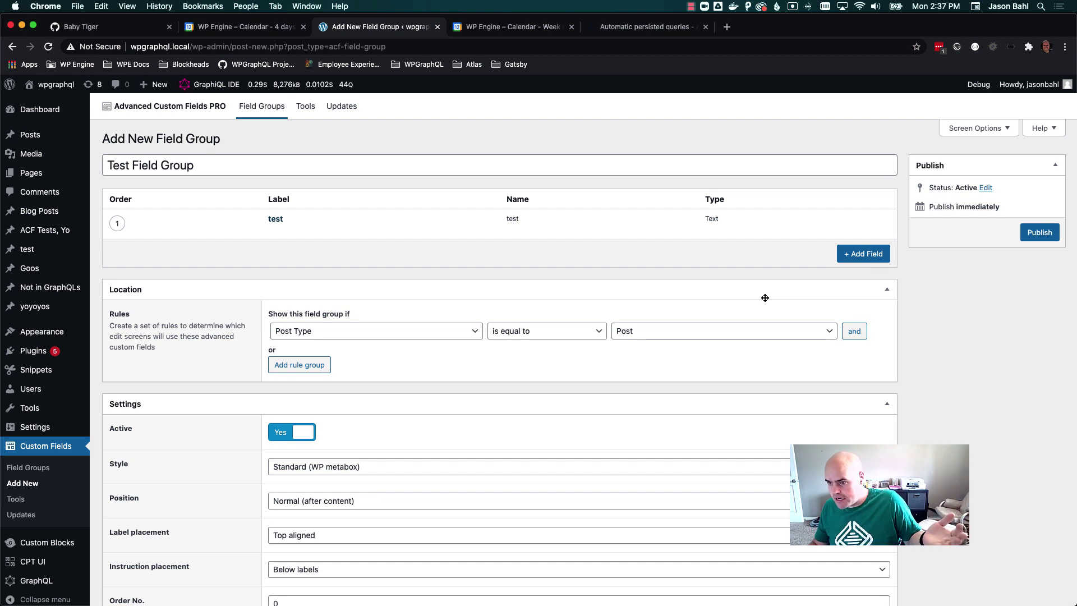
Step: Toggle the field group's Show in GraphQL setting on and off, finishing with it set to Yes
scroll(523, 278, down, 8)
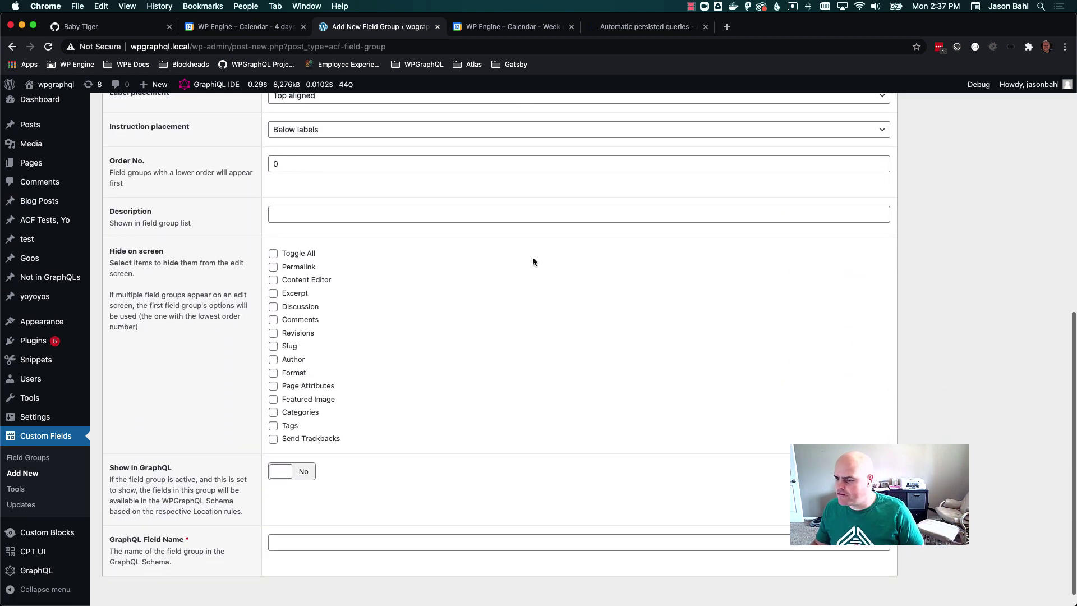
scroll(532, 258, down, 1)
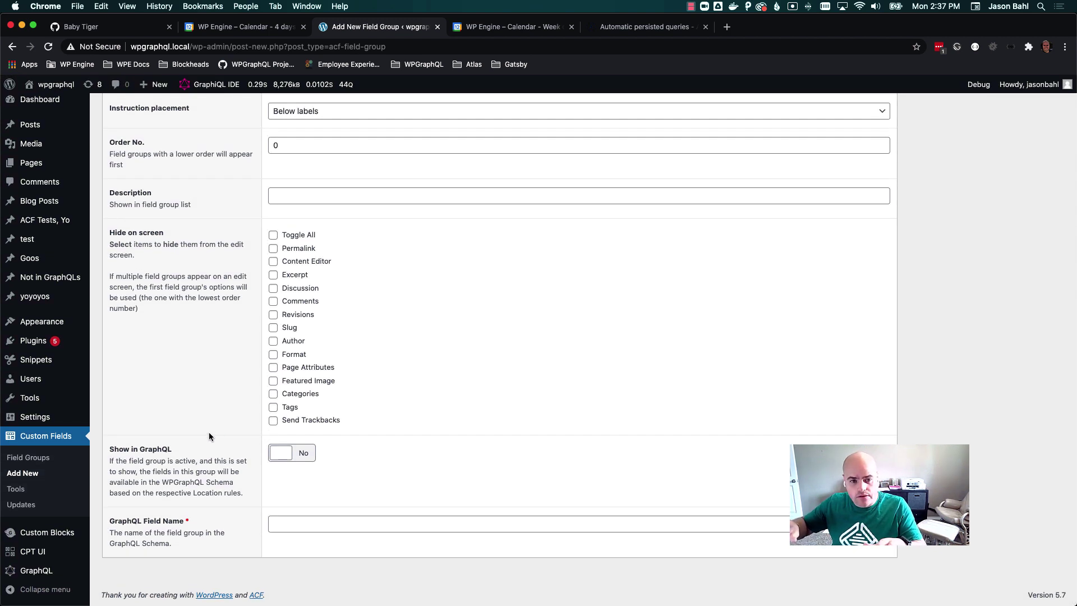
click(295, 455)
click(296, 457)
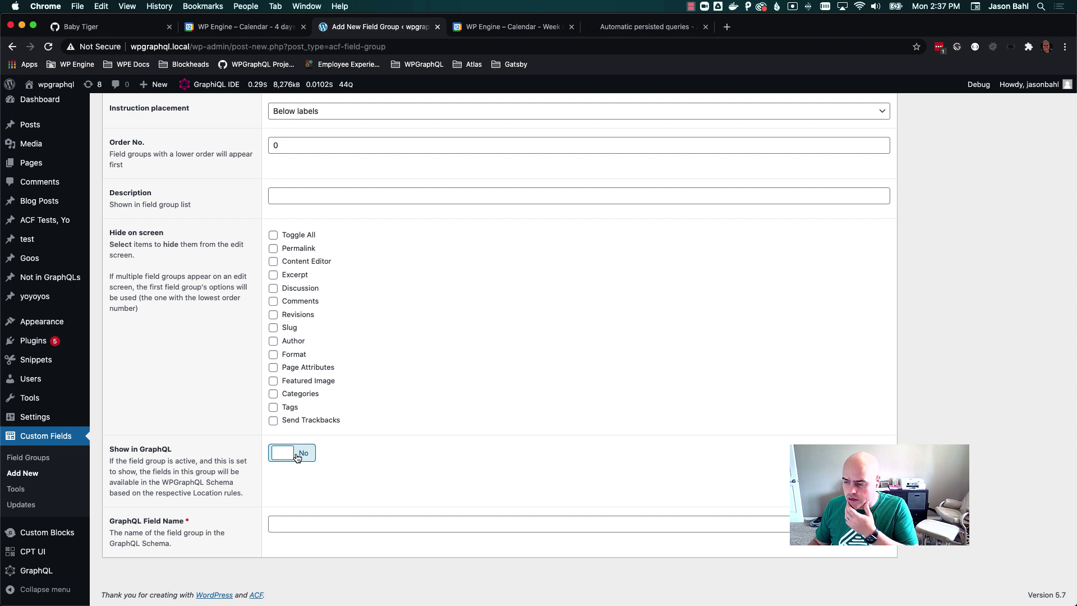
click(296, 457)
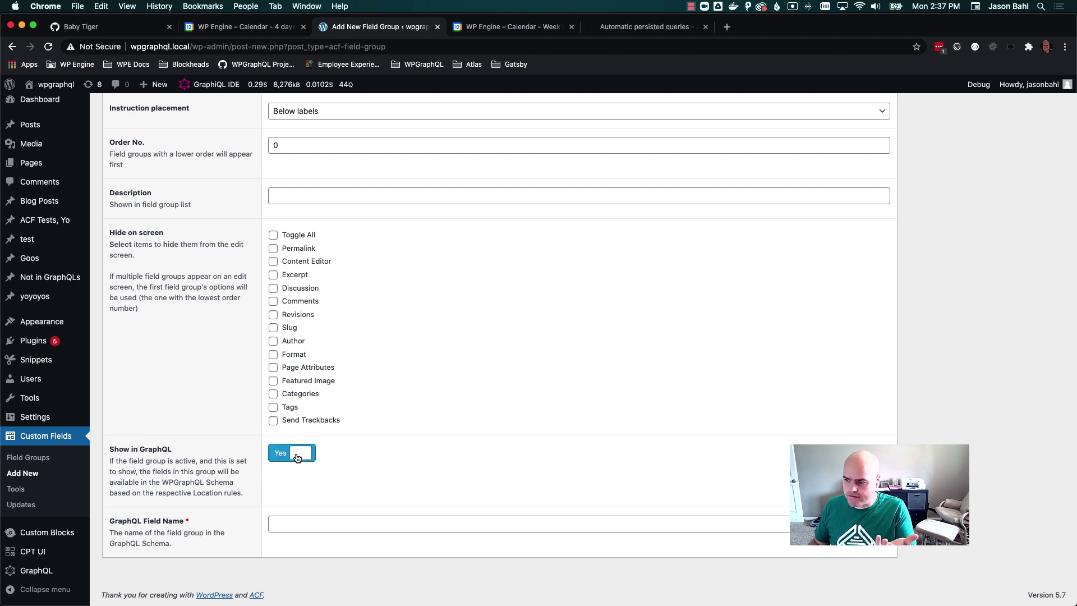
click(297, 457)
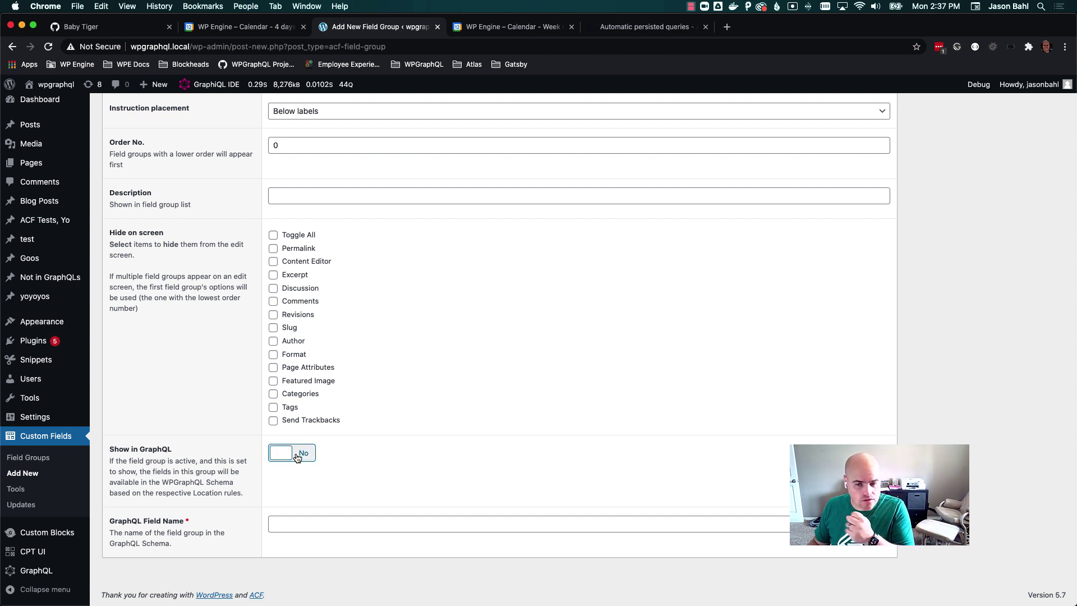
click(286, 524)
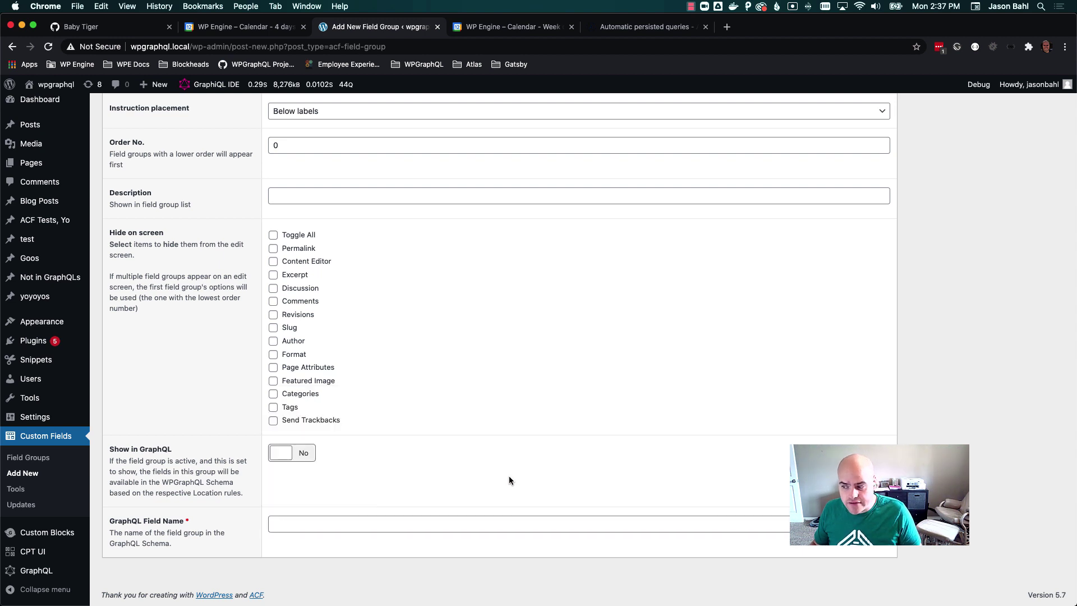
click(294, 454)
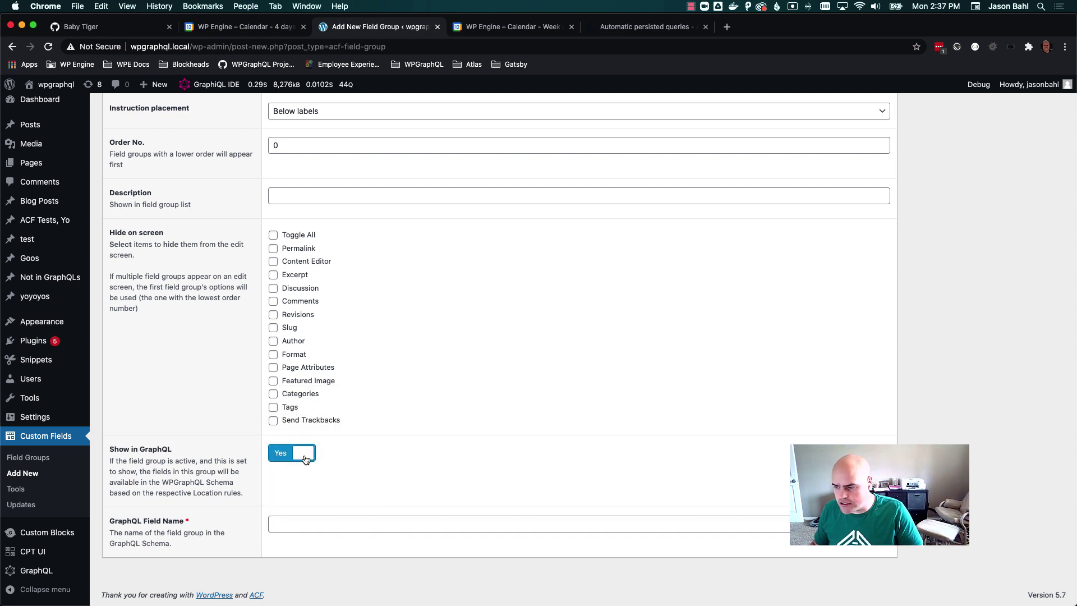
click(304, 458)
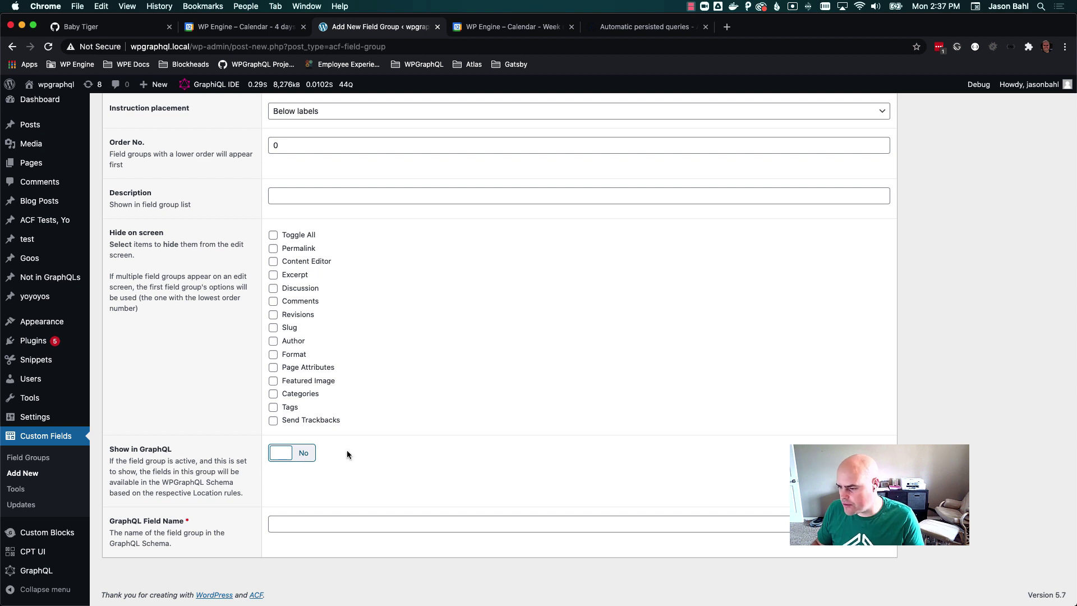
scroll(346, 465, down, 1)
click(302, 451)
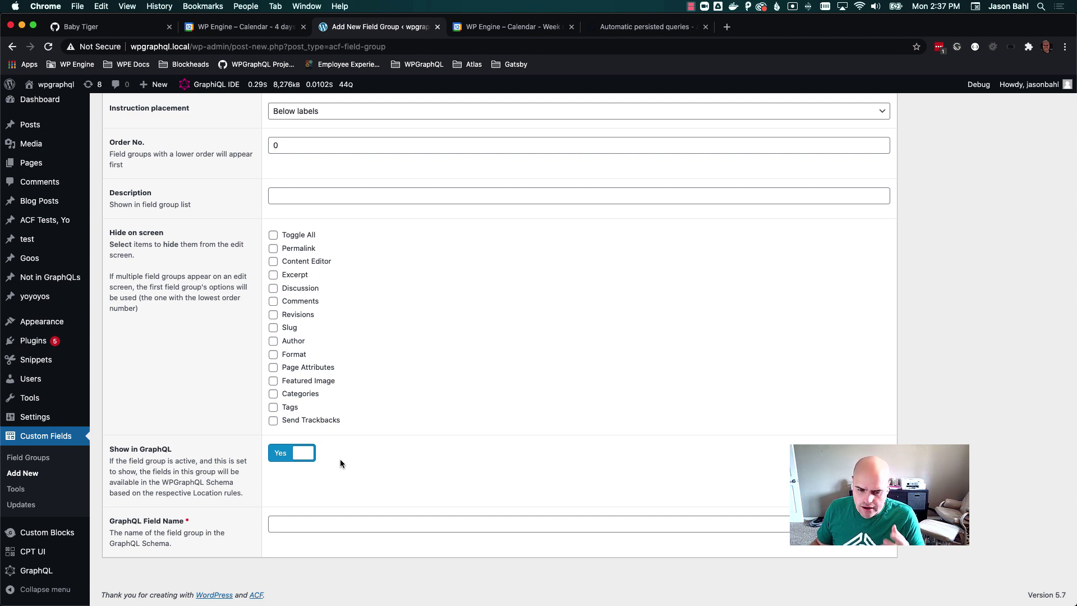
Step: Set the field group's location rule to Post Status is equal to Draft
scroll(470, 433, up, 10)
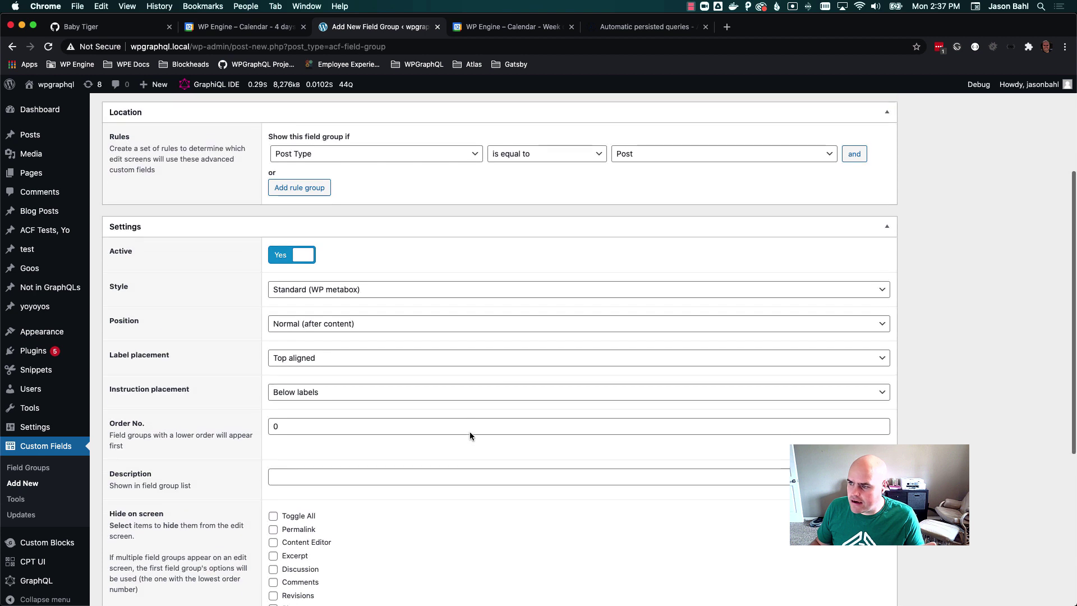
scroll(471, 437, up, 1)
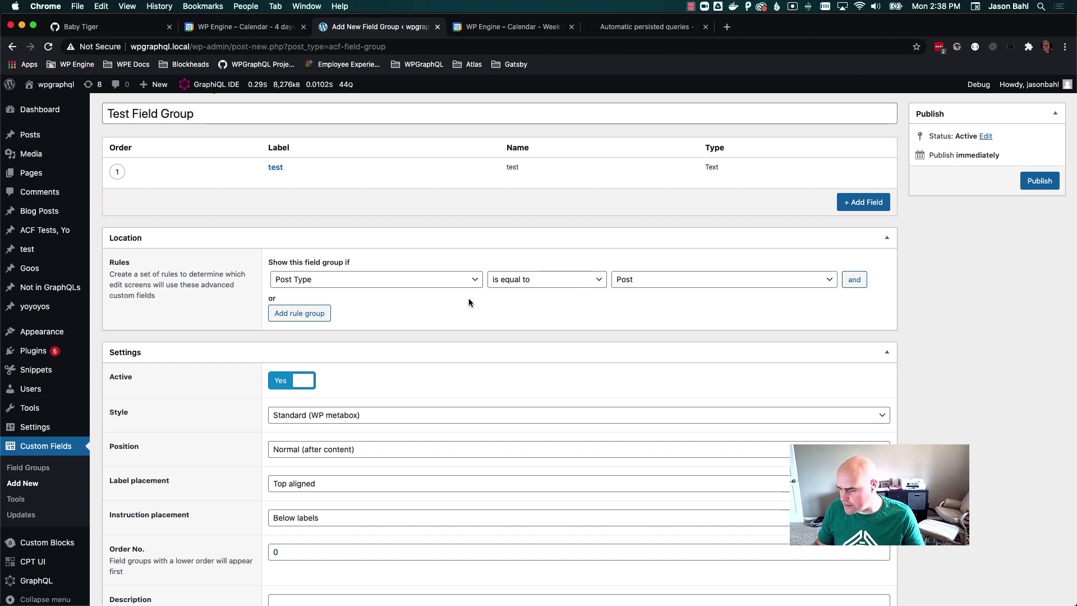
click(412, 280)
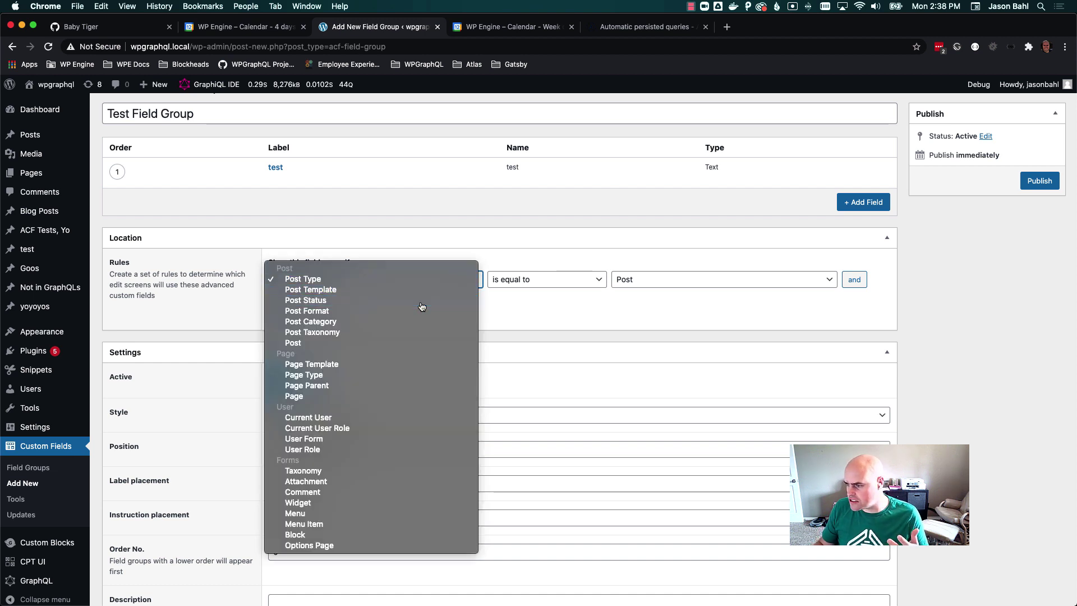
click(420, 303)
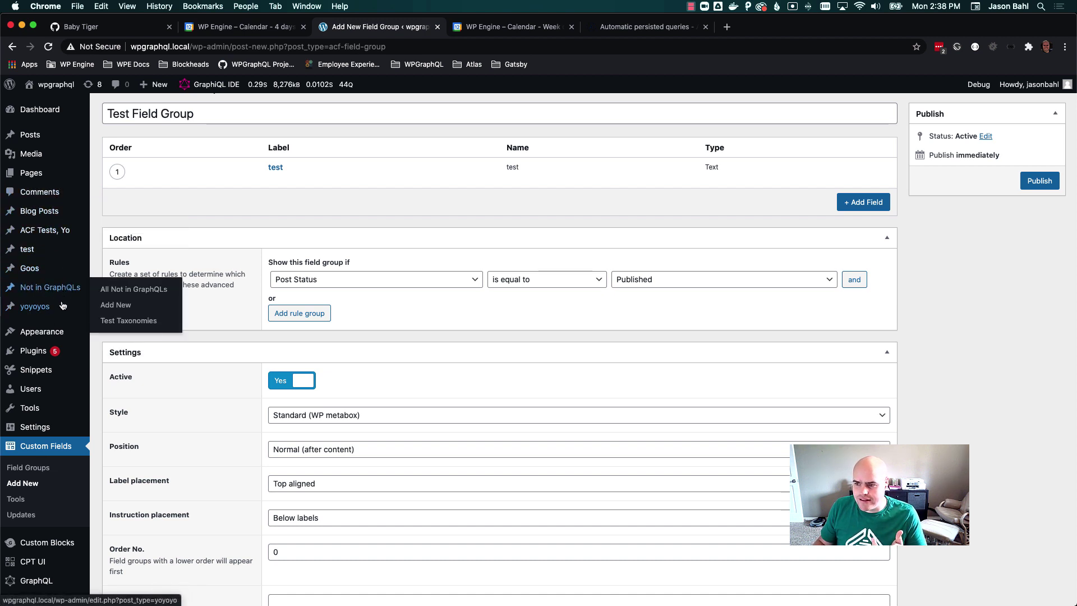
mouse_move(55, 265)
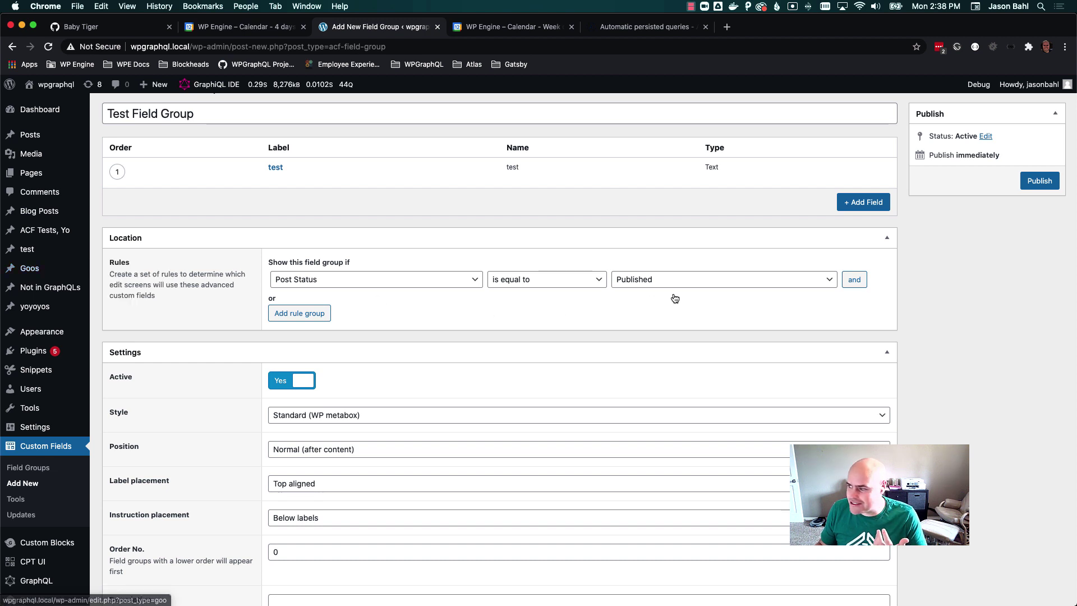
click(639, 279)
click(676, 303)
click(641, 283)
click(617, 268)
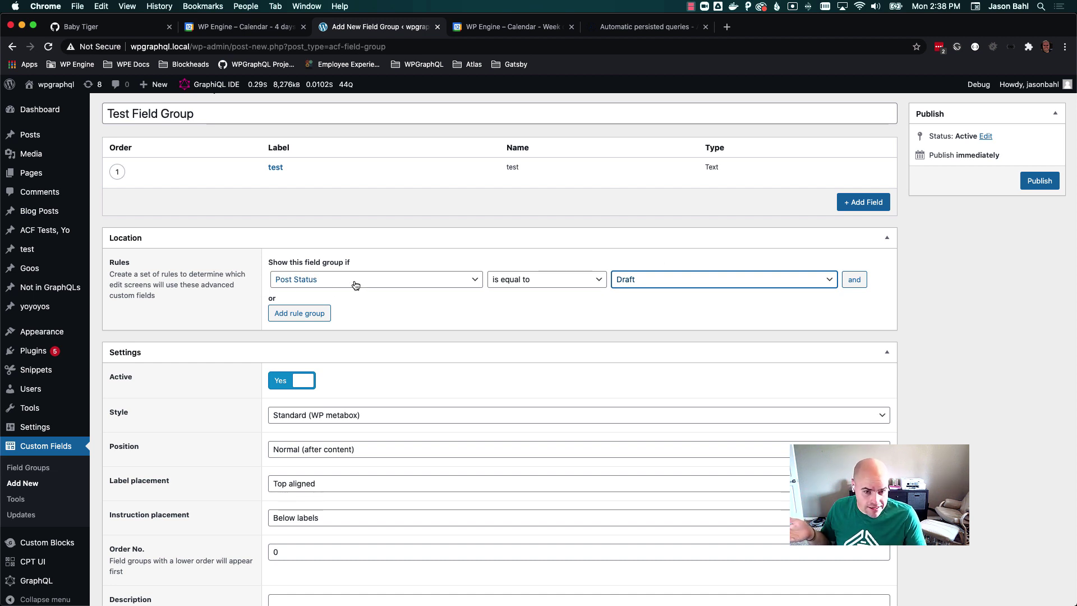
Step: Change the location rule to Page Template is equal to About Us and review the other rule types
scroll(355, 285, down, 1)
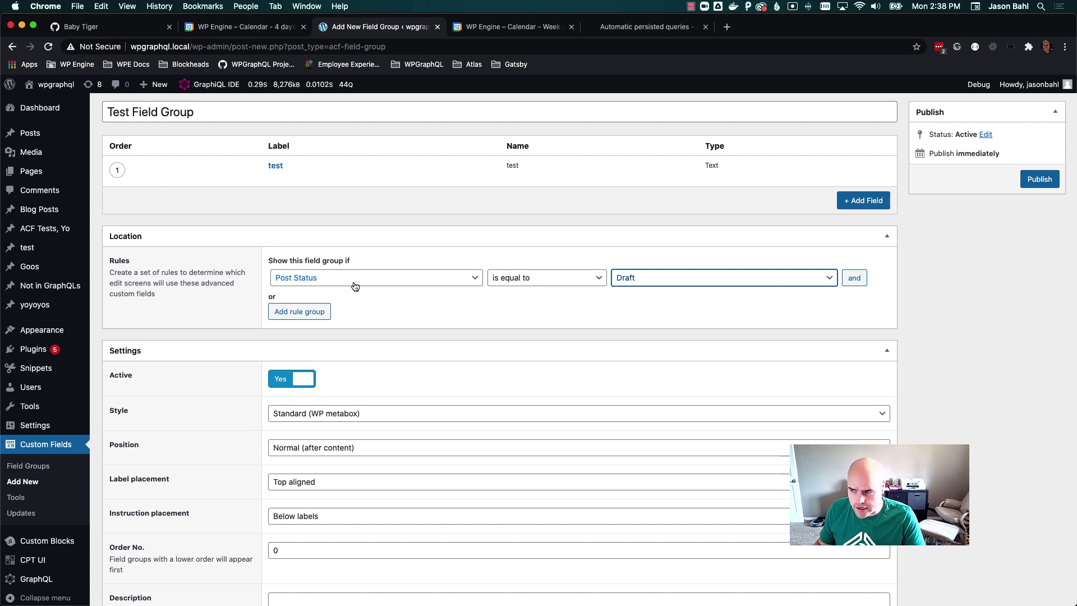
click(372, 281)
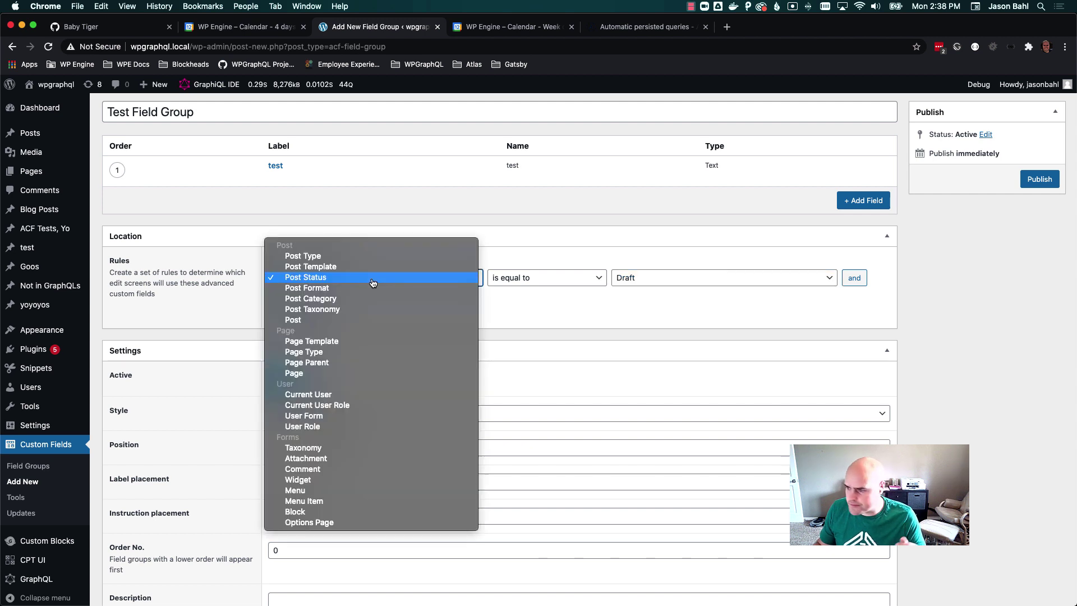
click(404, 341)
click(672, 282)
click(671, 289)
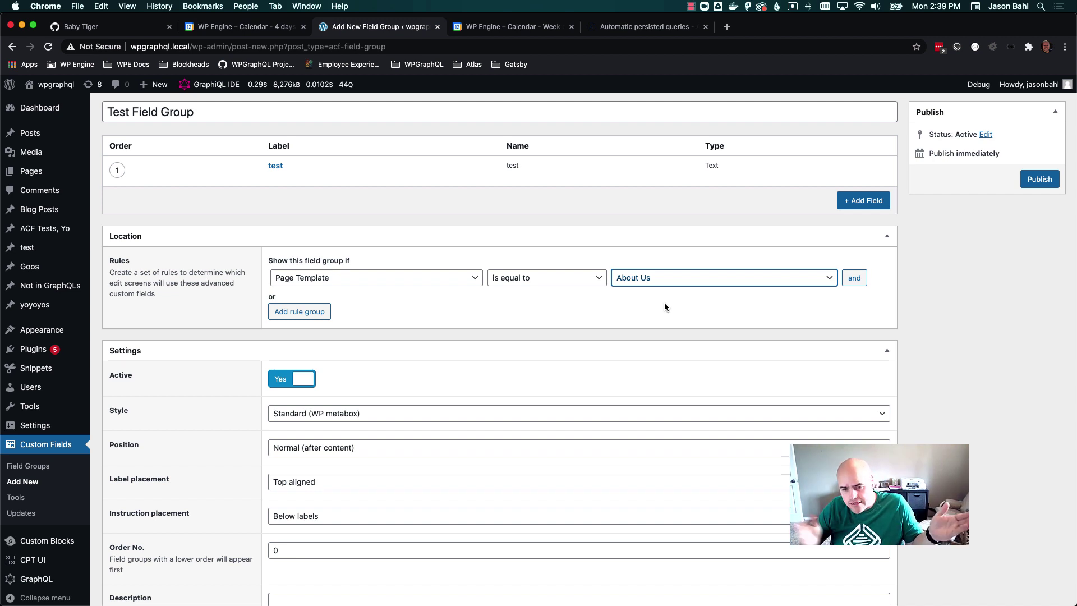
scroll(516, 320, down, 2)
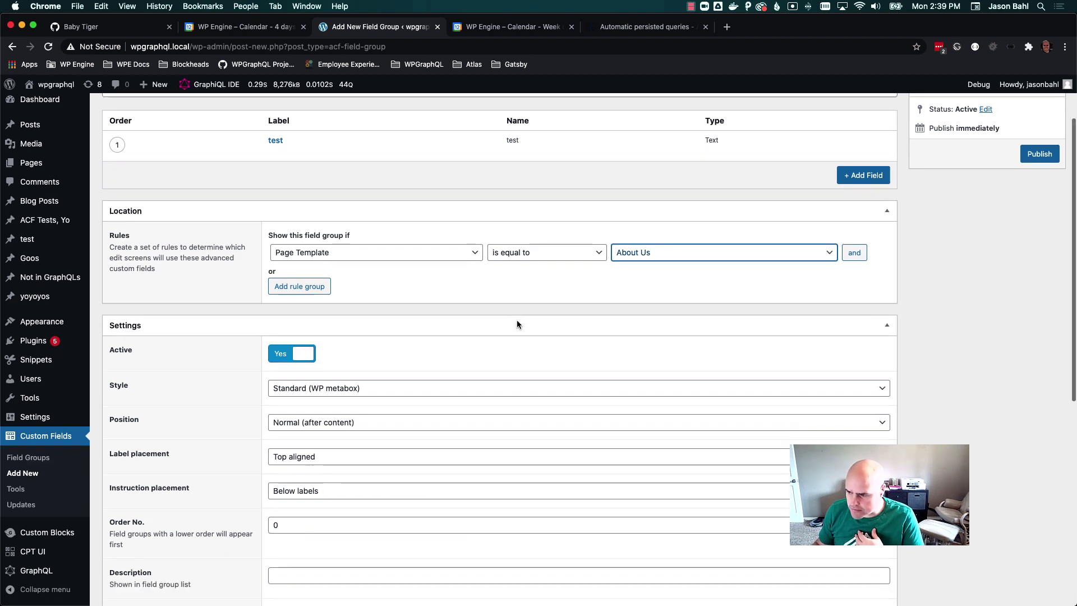
click(358, 245)
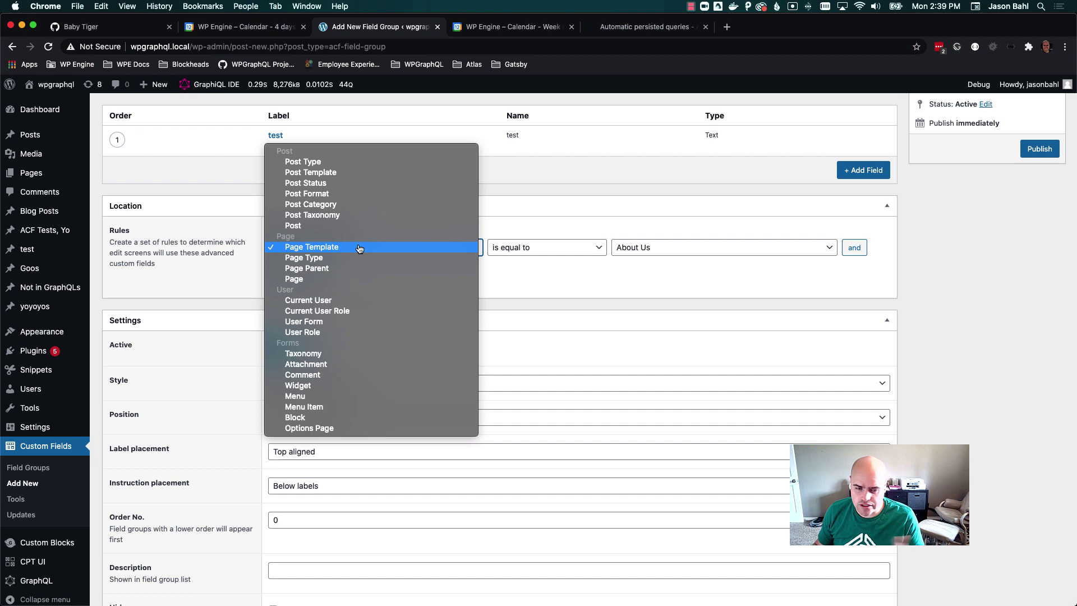
click(611, 289)
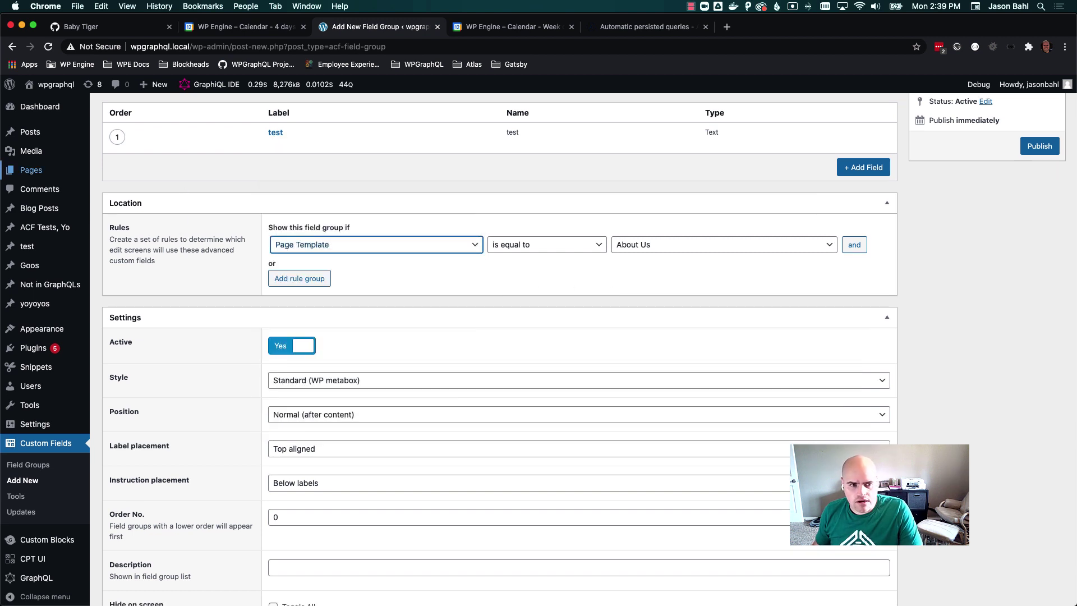
Step: Return to the Field Groups list, discarding the unsaved "Test Field Group"
mouse_move(30, 170)
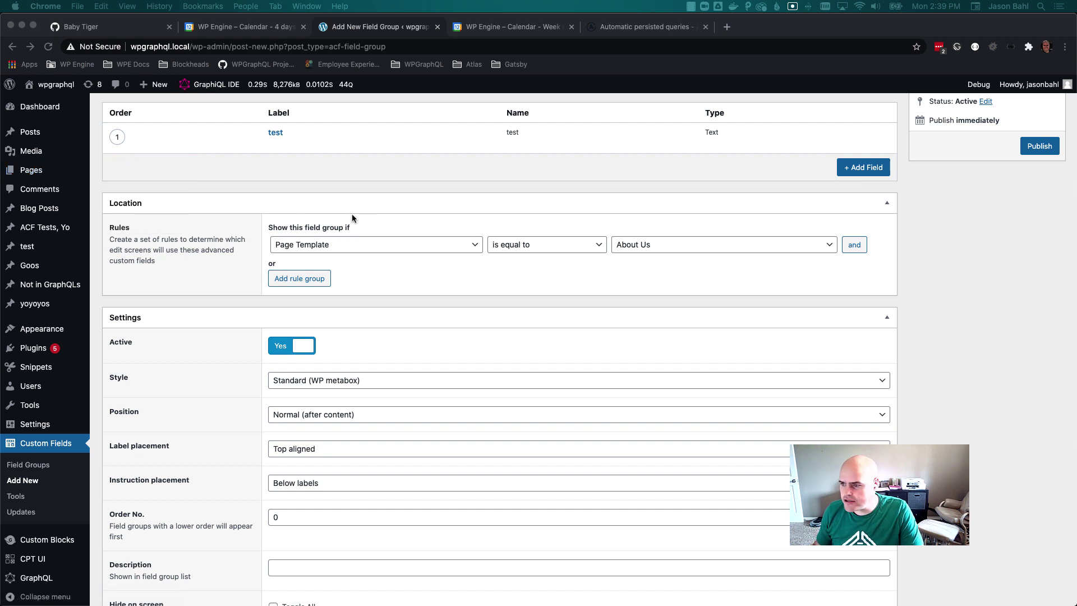
click(44, 467)
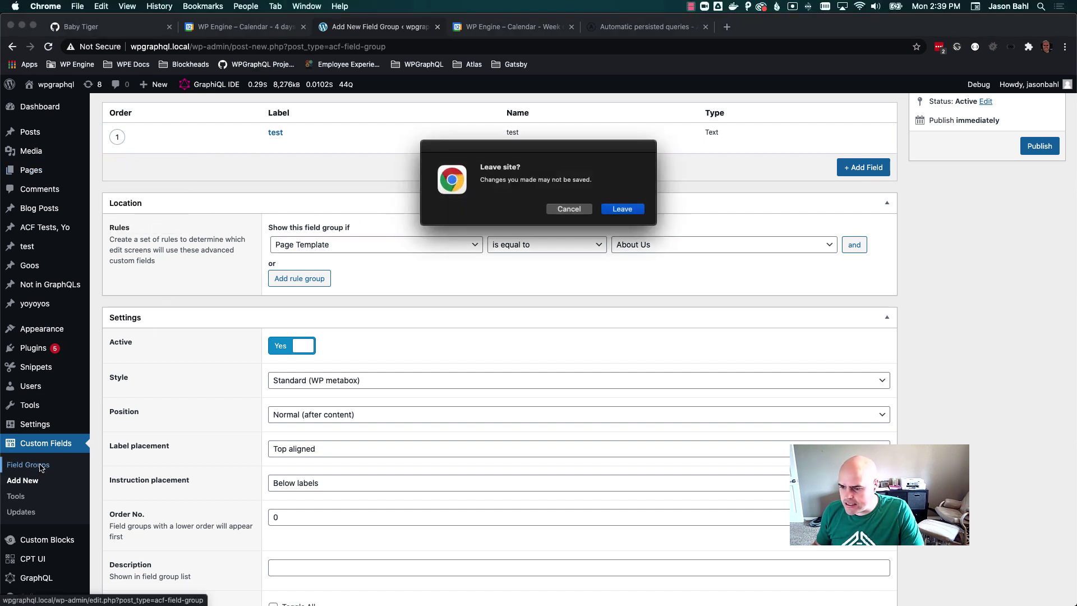
click(630, 213)
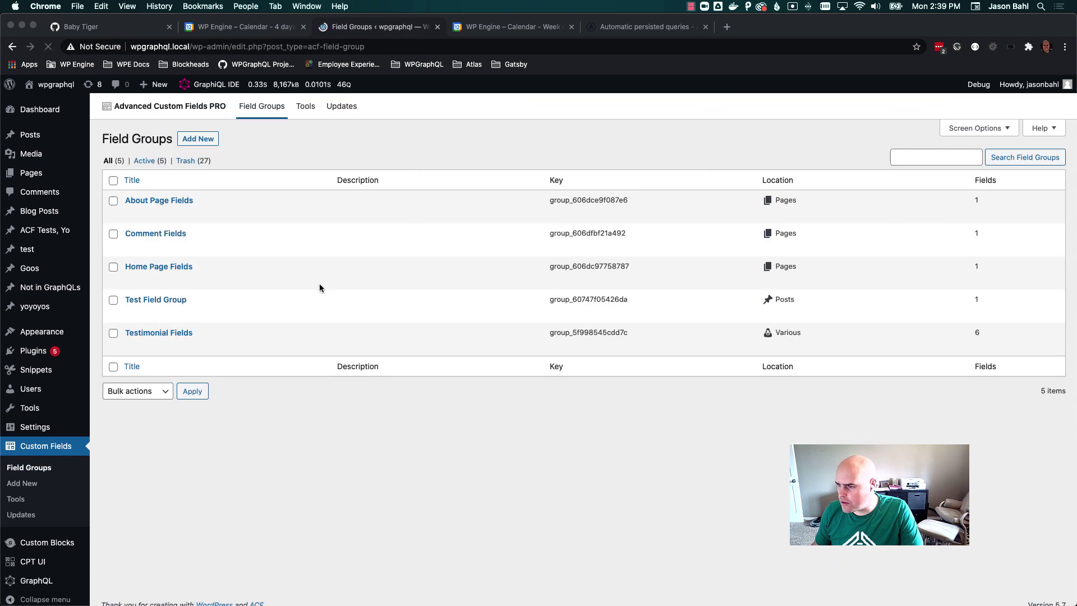
Step: Start a new field group and title it "Acf Test Field Group"
click(194, 144)
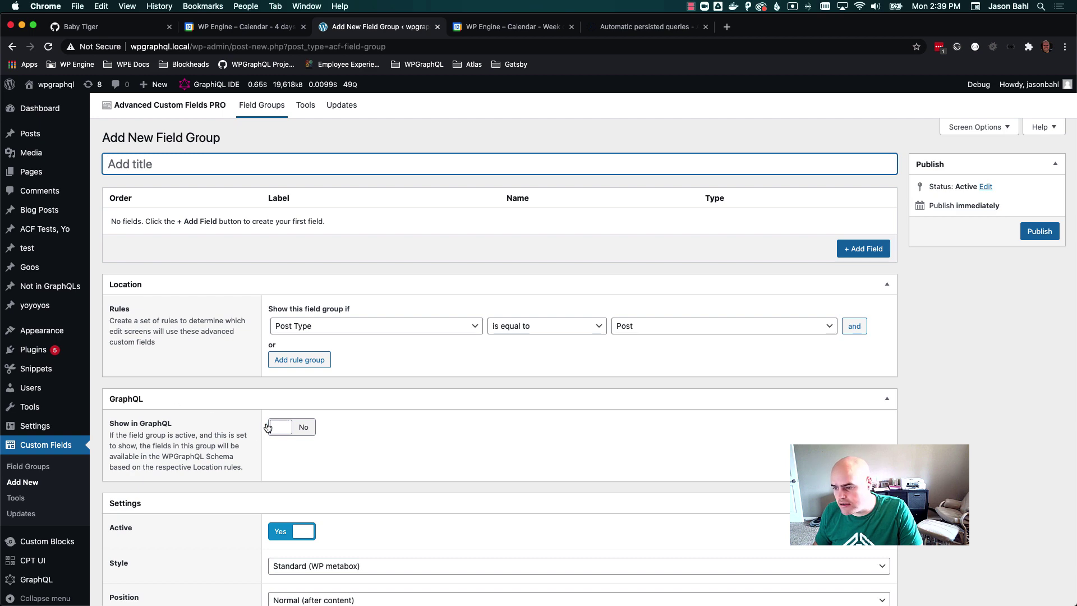
scroll(183, 433, down, 8)
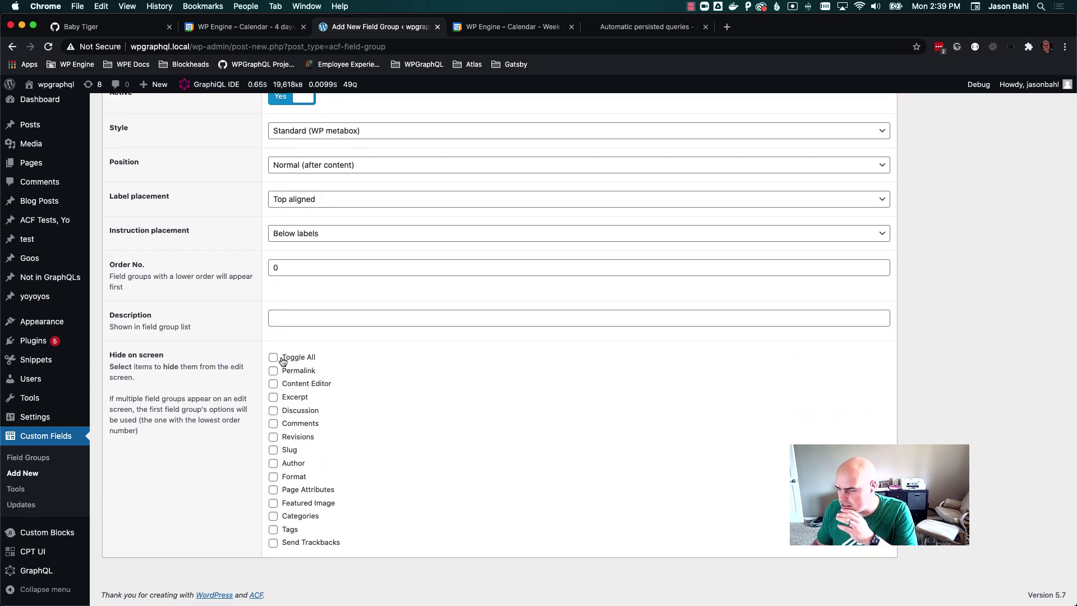
scroll(285, 374, up, 6)
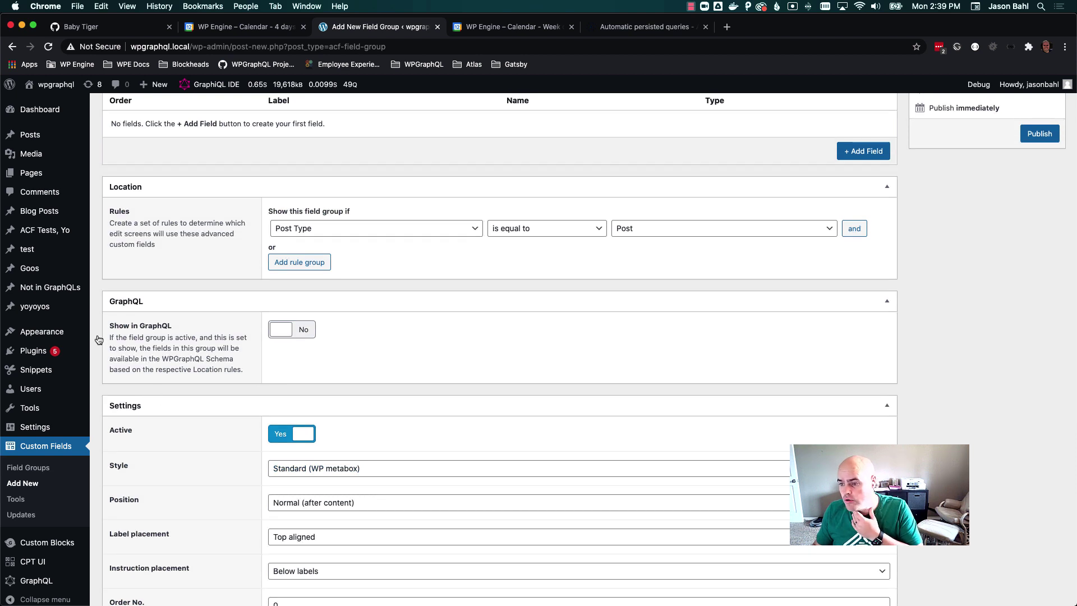
scroll(423, 344, up, 3)
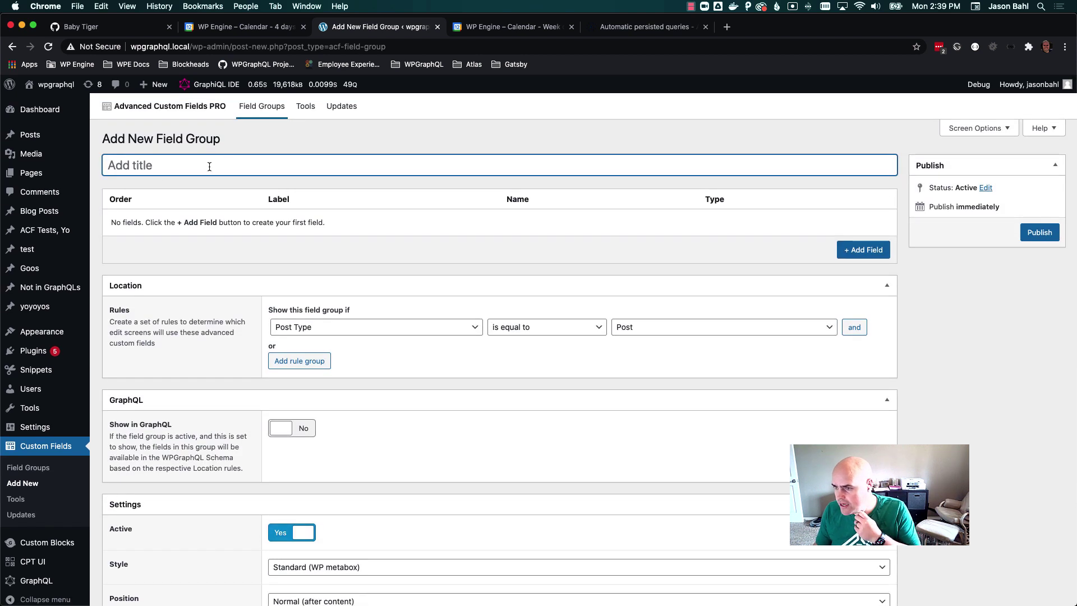
text(A)
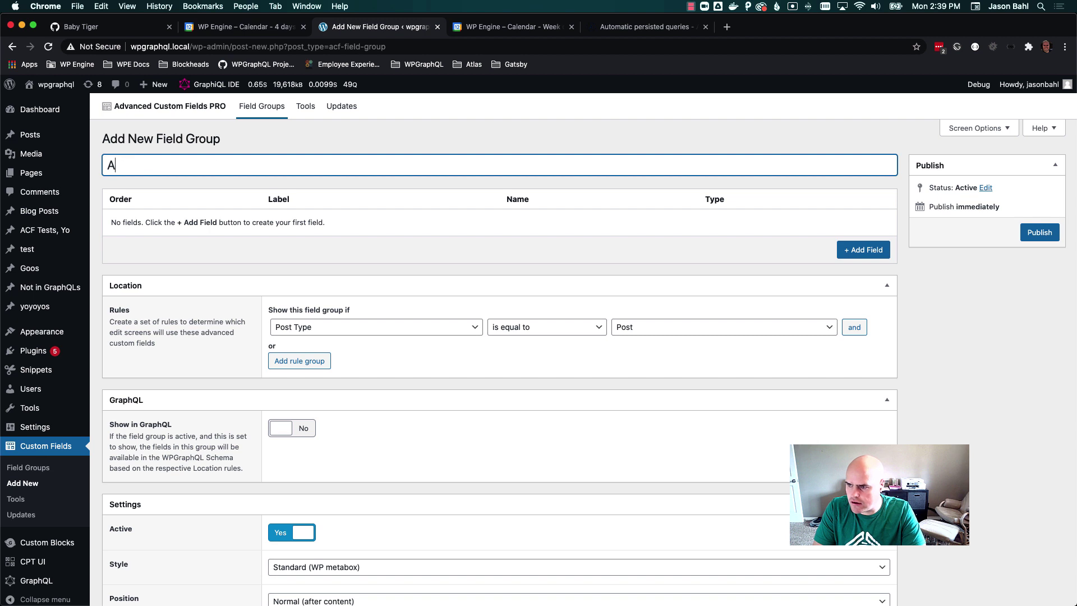
text(cf Test )
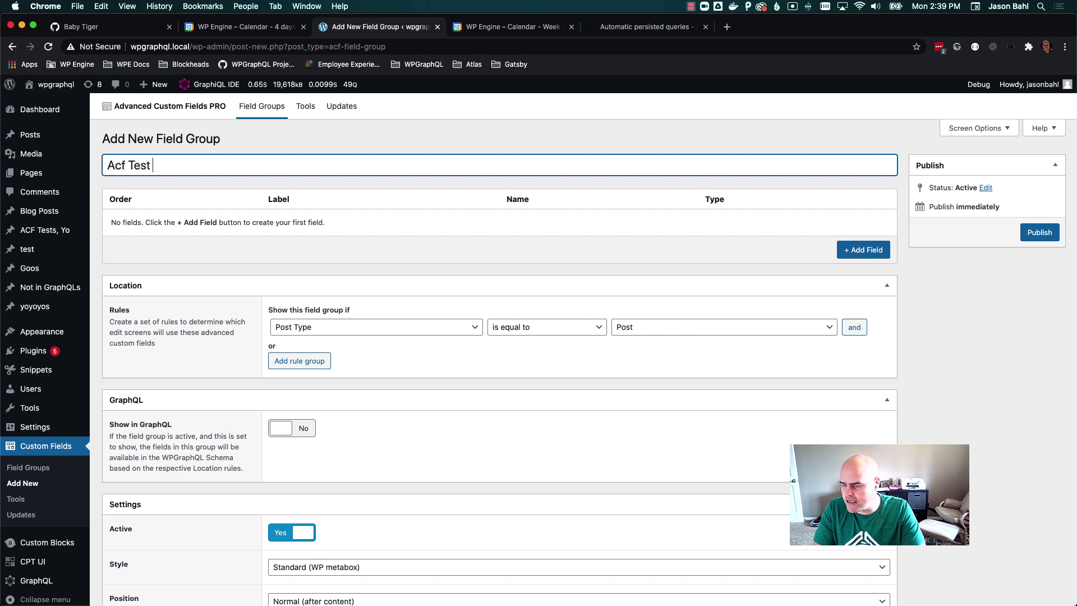
text(Fi)
text(Grp)
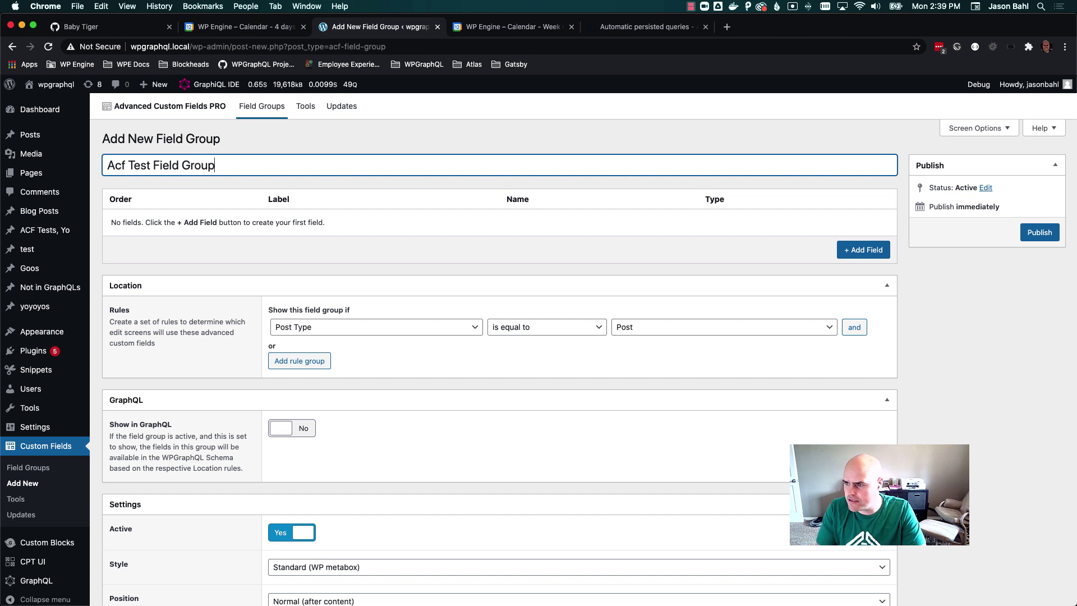
Step: Add a Text field with the label and name "test" to the field group and collapse its settings
click(863, 249)
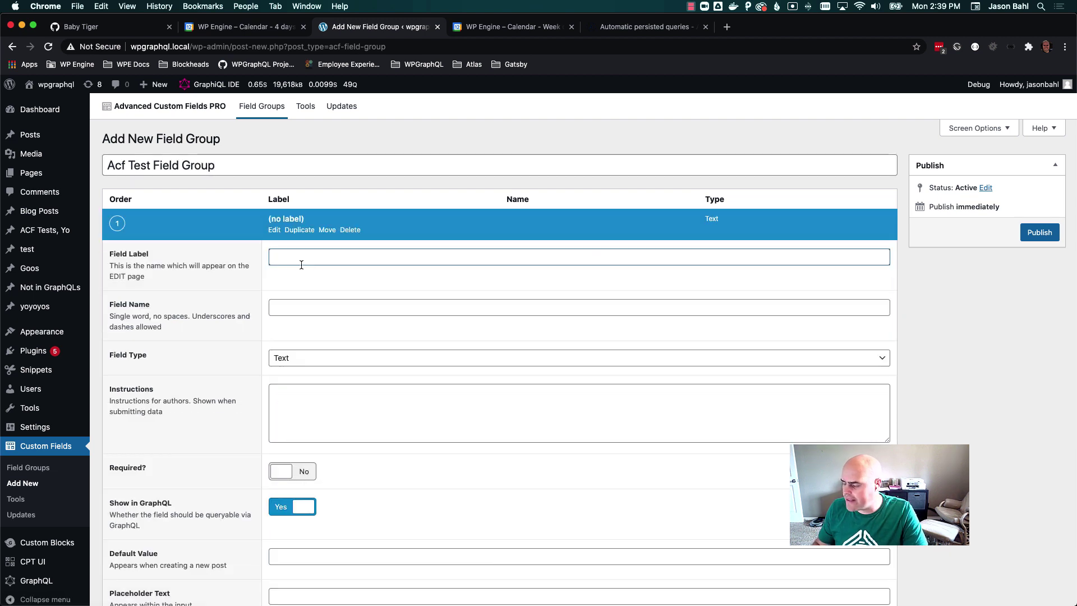
key(Tab)
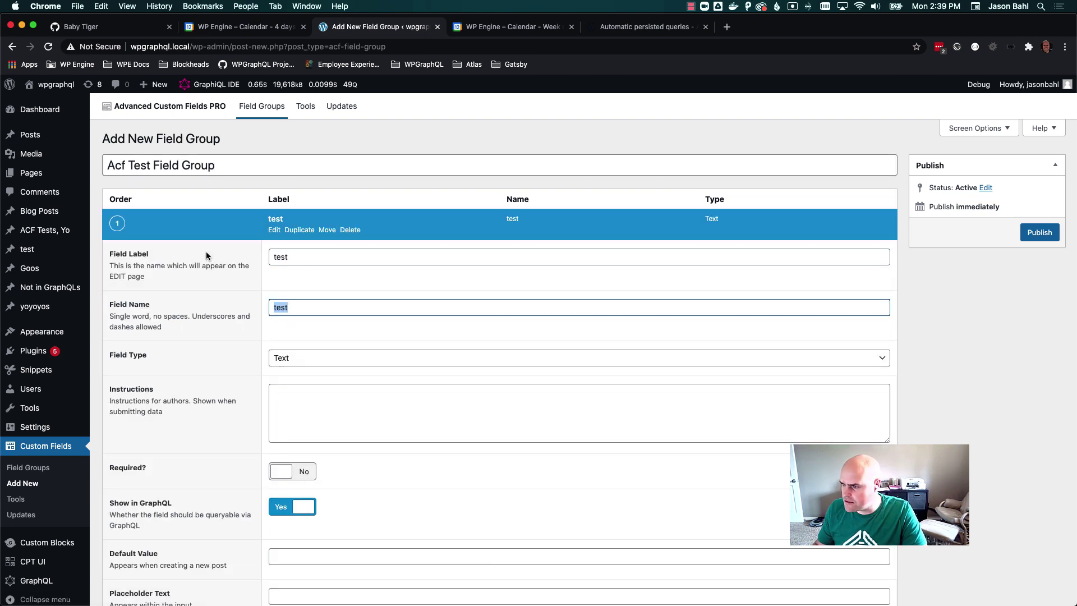
click(276, 220)
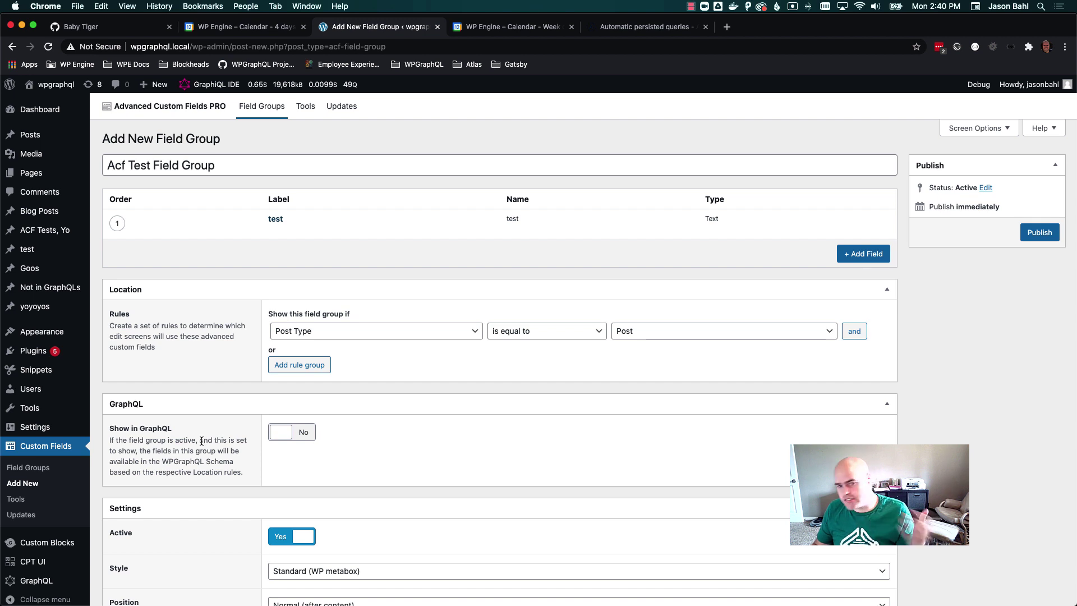
Step: Set the field group's Show in GraphQL to Yes and change its GraphQL Field Name to "whateverYouWant"
click(302, 436)
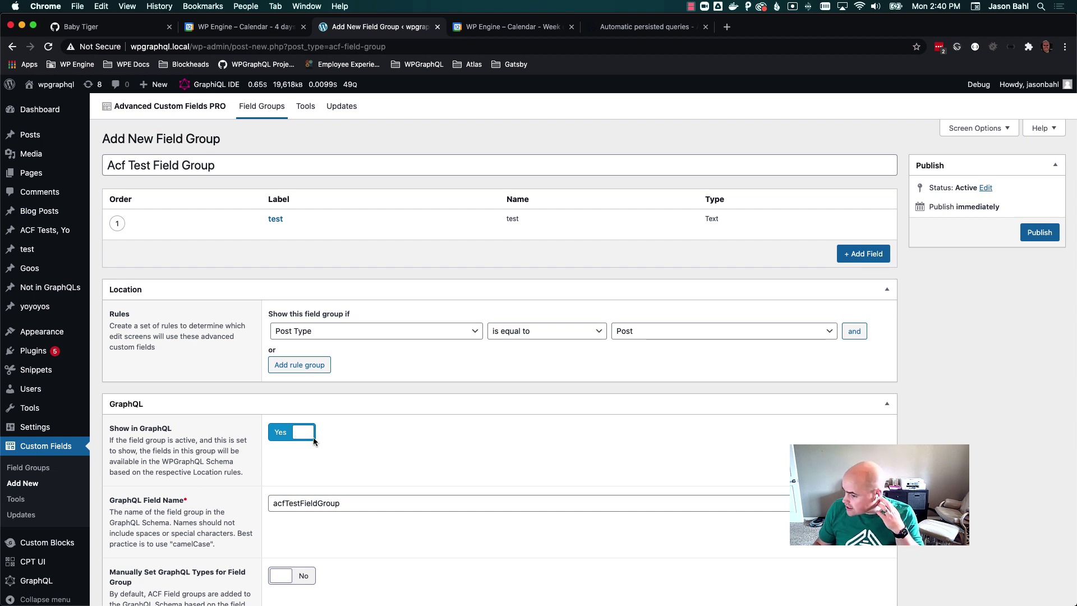
double_click(317, 502)
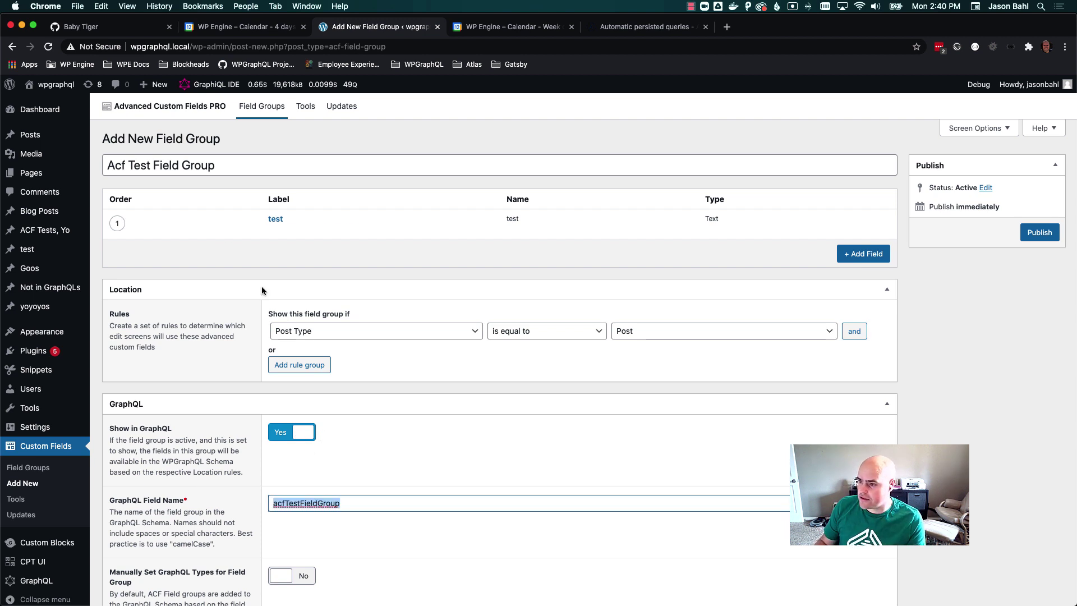
triple_click(377, 168)
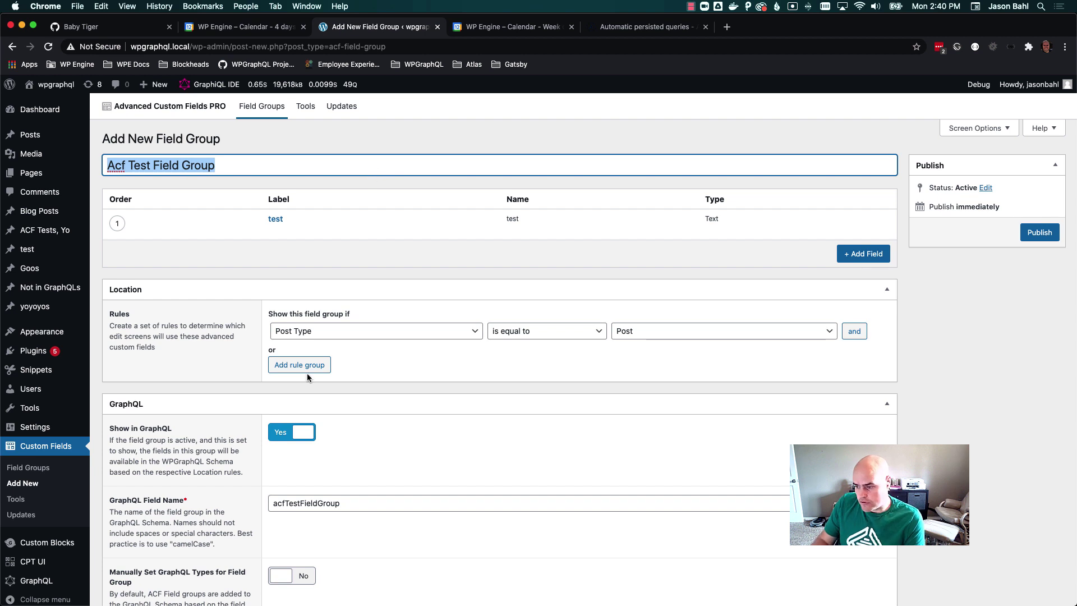
scroll(328, 499, down, 1)
double_click(329, 503)
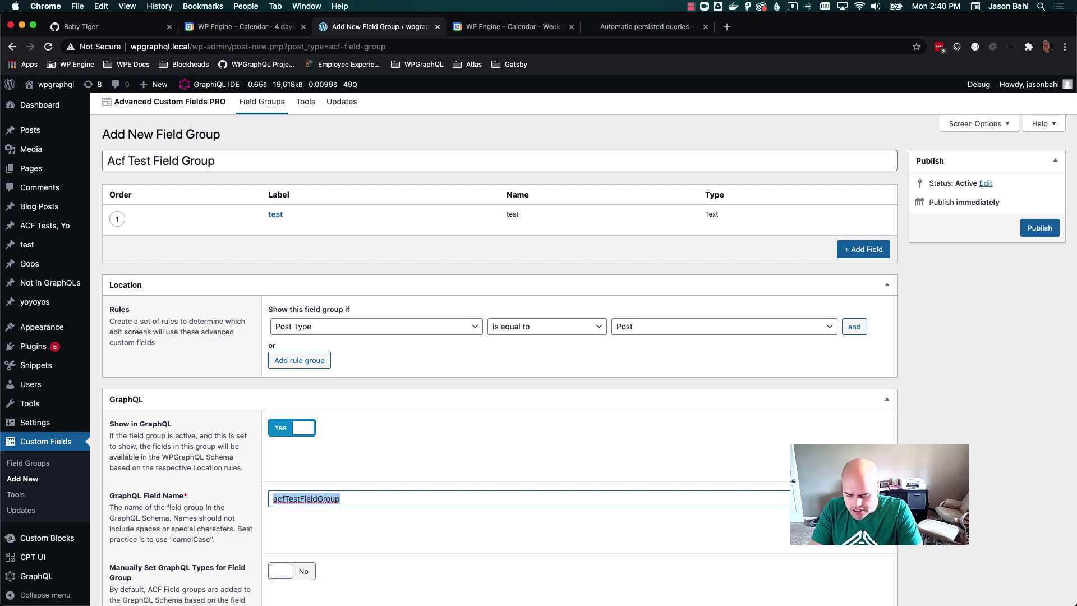
text(whateverYouWant)
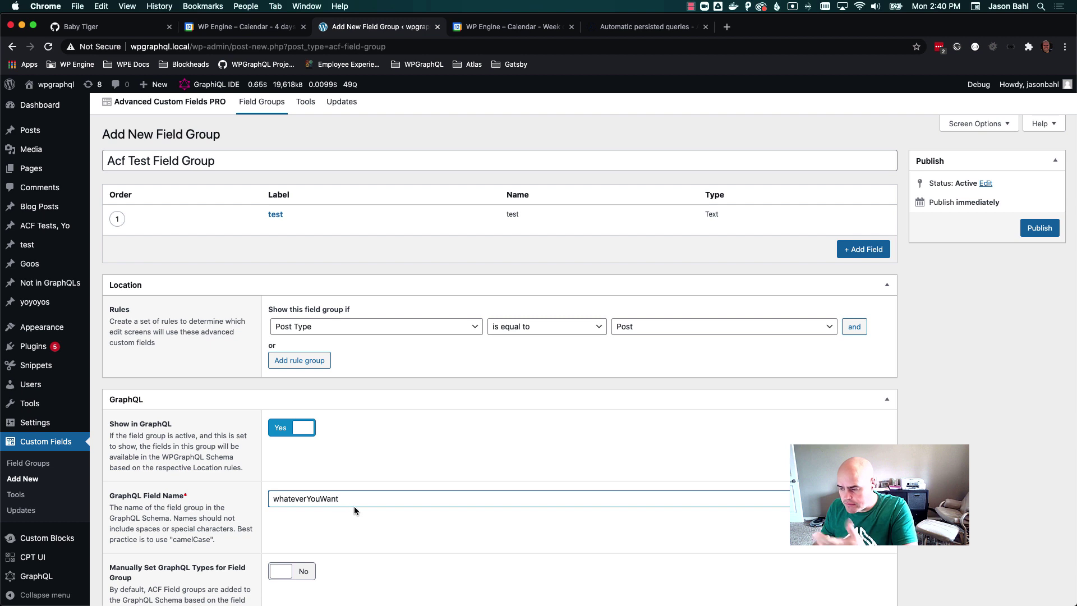
Step: Examine the Manually Set GraphQL Types setting and the GraphQL types derived from the field group's location rule
scroll(337, 504, up, 1)
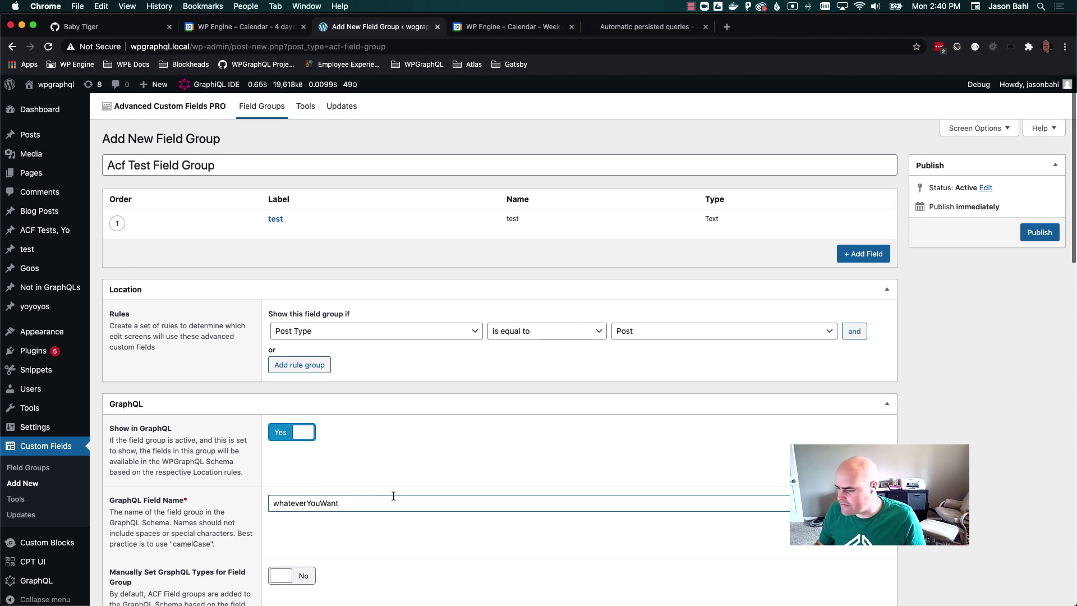
scroll(322, 510, down, 3)
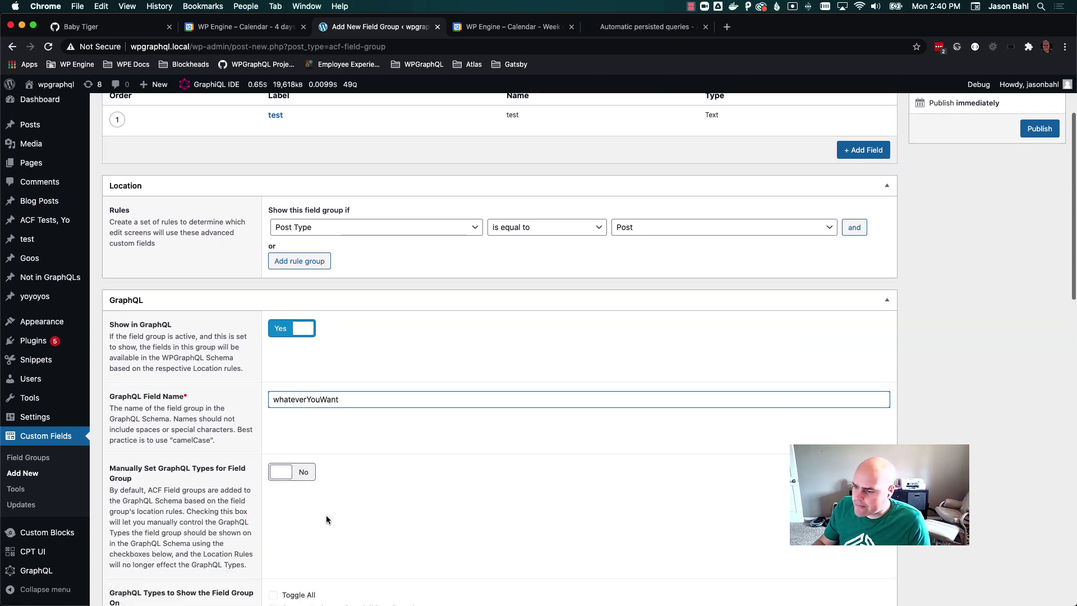
scroll(320, 517, up, 1)
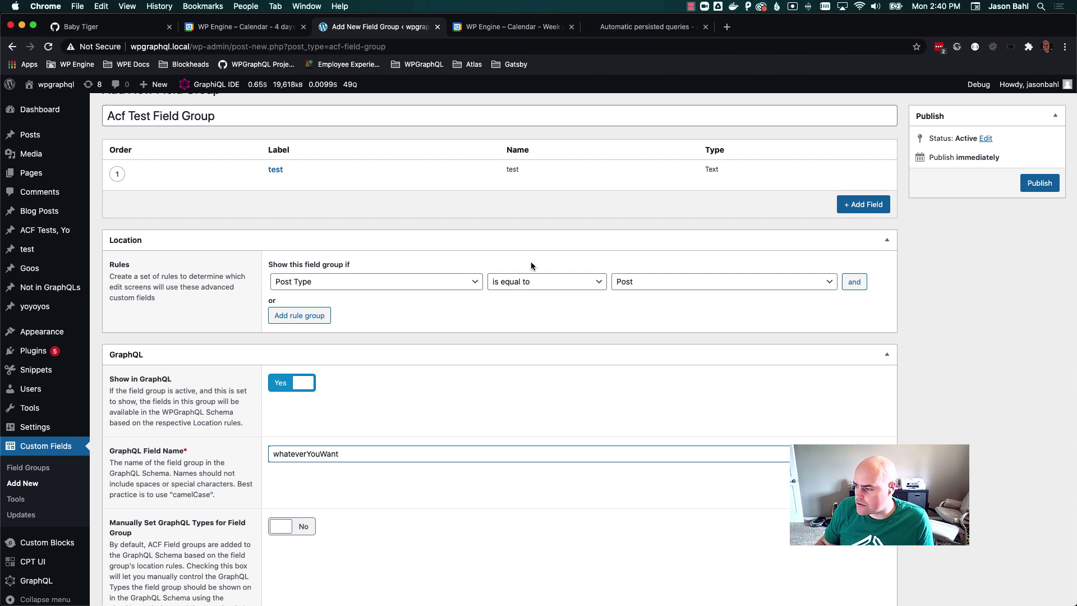
scroll(487, 245, down, 5)
scroll(486, 247, down, 1)
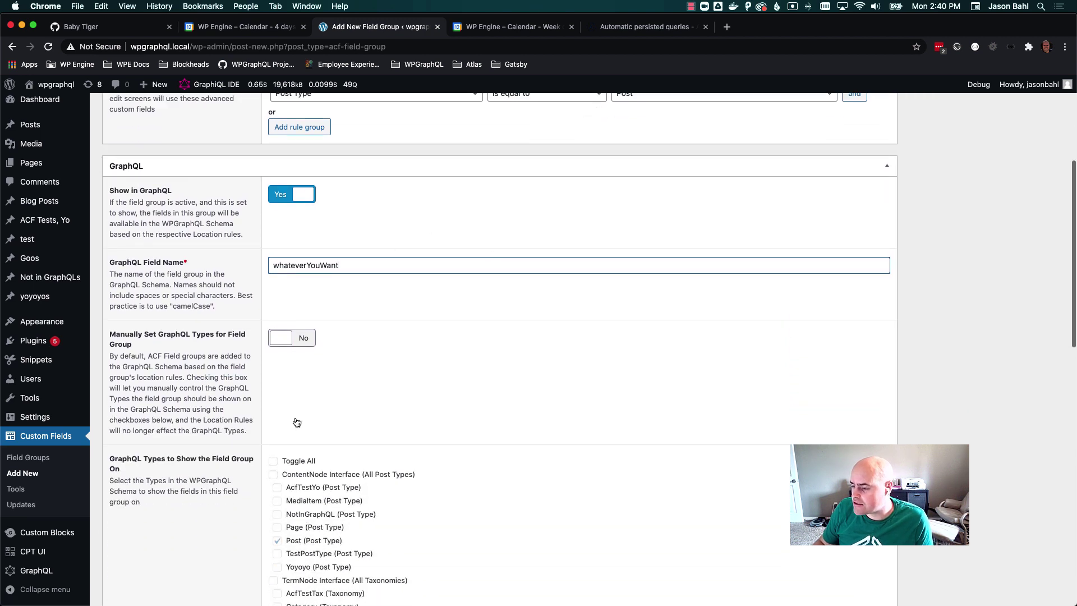
scroll(333, 506, down, 1)
scroll(333, 506, down, 2)
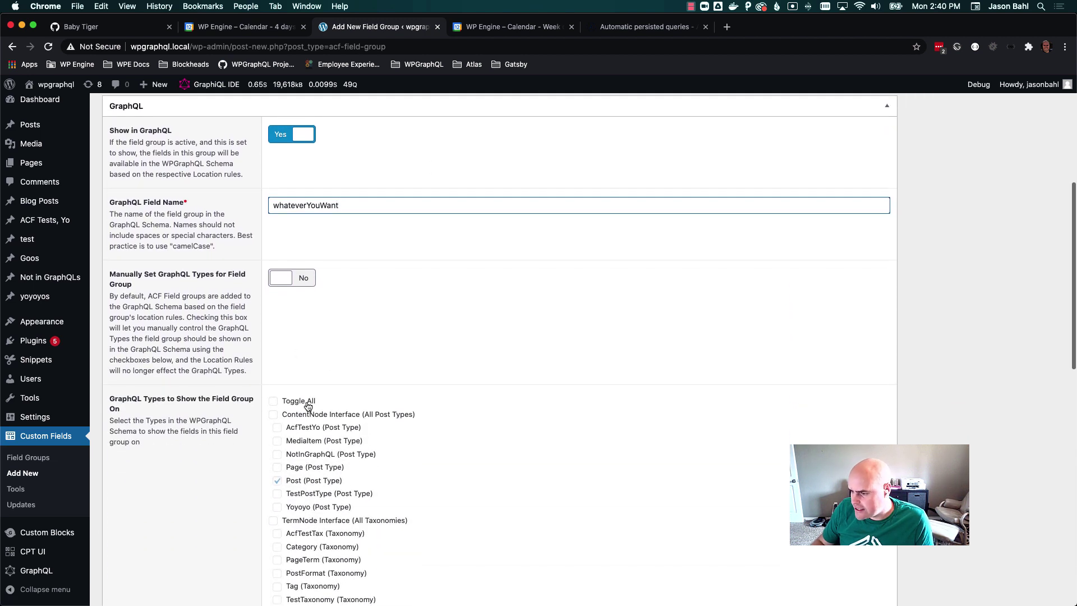
scroll(263, 422, down, 1)
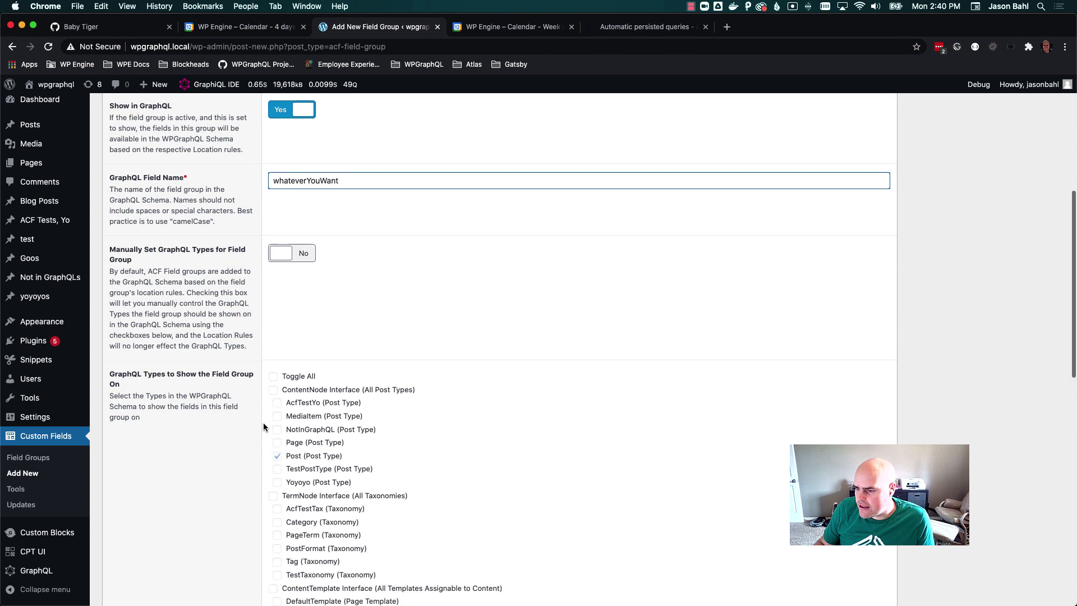
scroll(298, 446, down, 1)
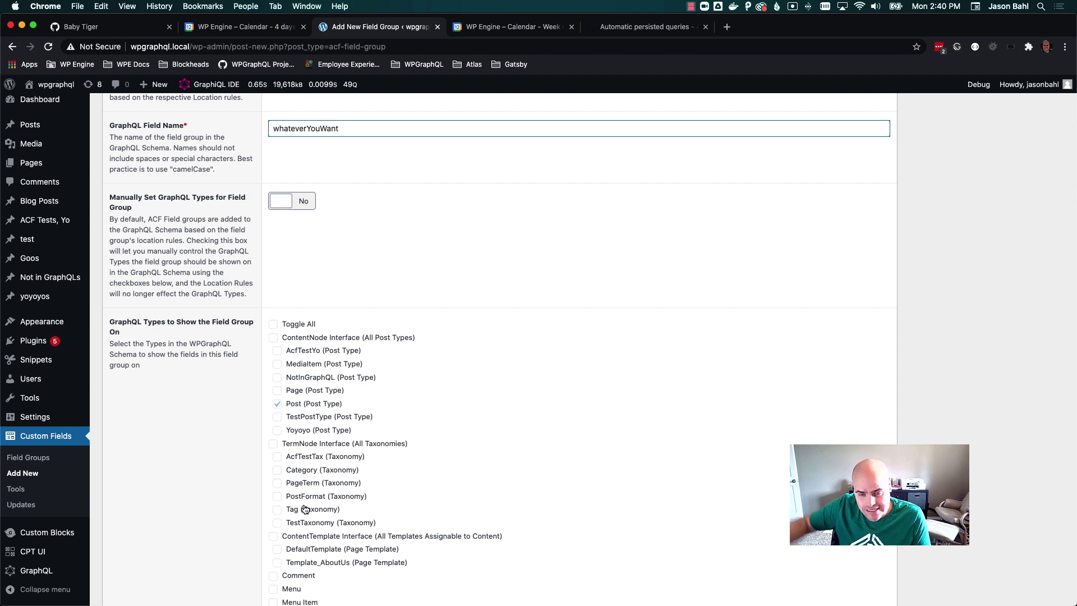
Step: Change the location rule to Post Type is equal to Page and check the selected GraphQL types
scroll(424, 361, up, 8)
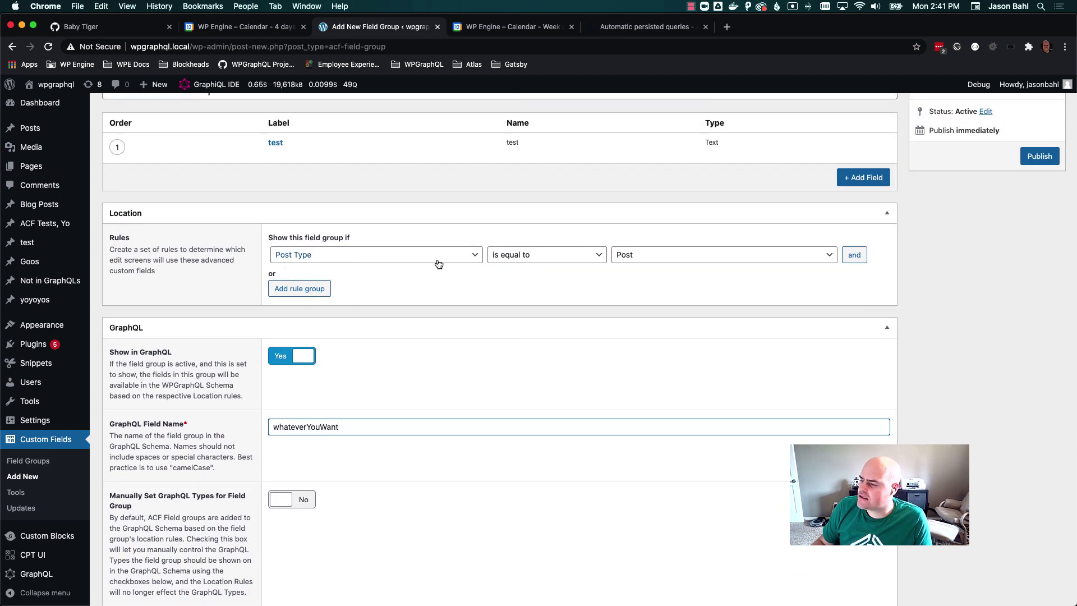
click(681, 265)
click(679, 264)
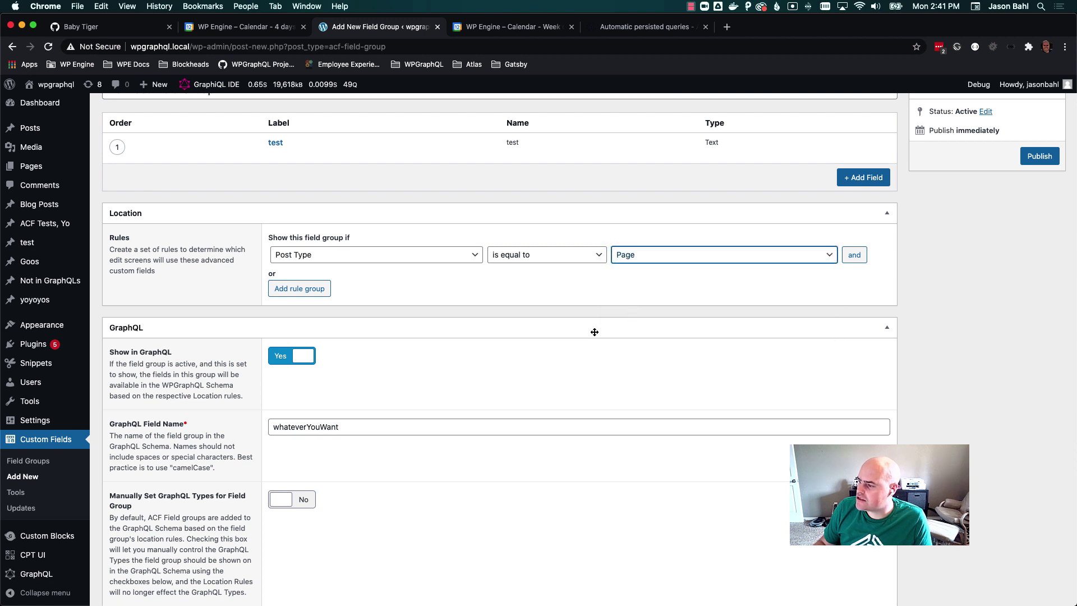
scroll(617, 325, down, 3)
scroll(595, 330, down, 5)
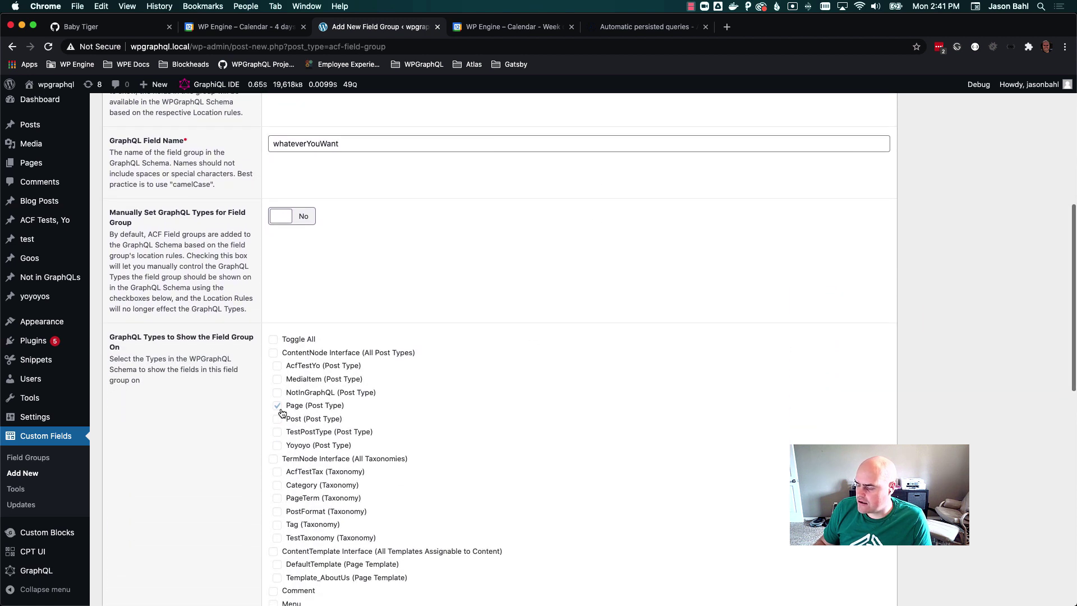
scroll(301, 410, up, 5)
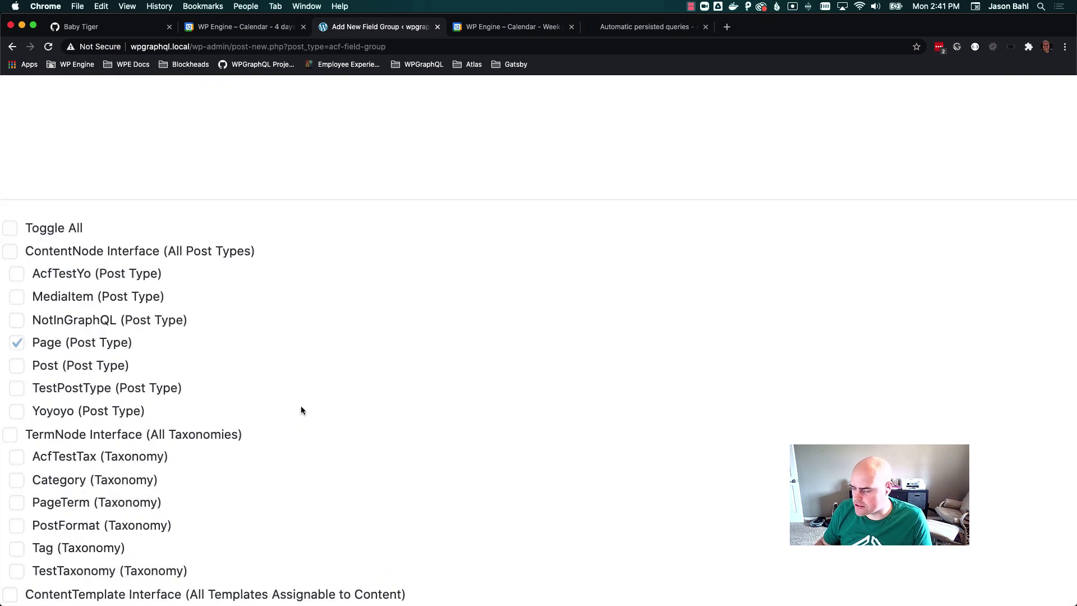
scroll(301, 409, down, 5)
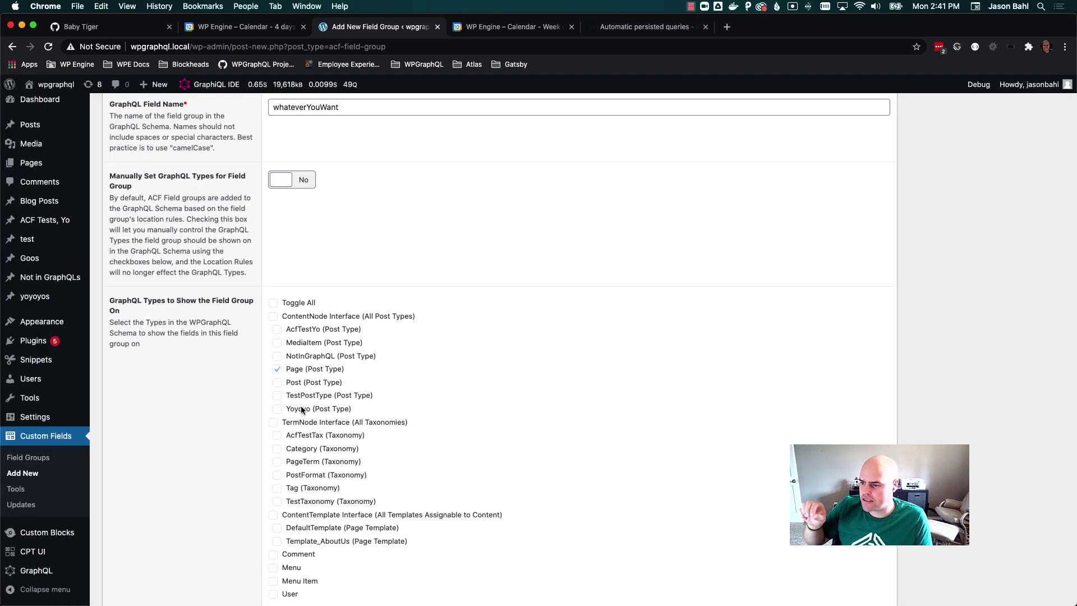
scroll(540, 278, up, 5)
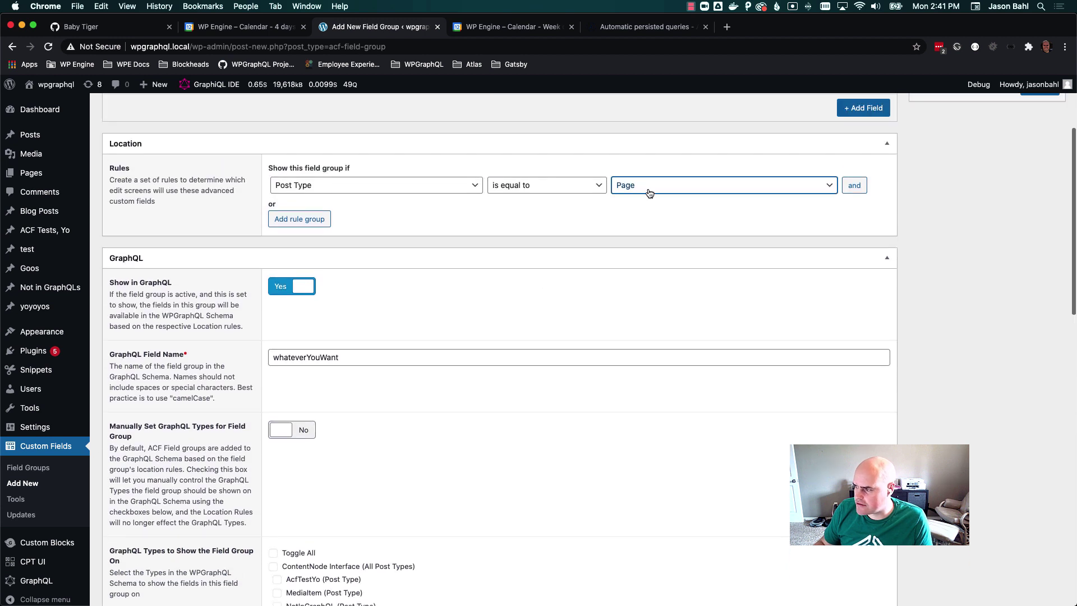
Step: Set the location rule back to Post Type is equal to Post and check the GraphQL types list
click(648, 187)
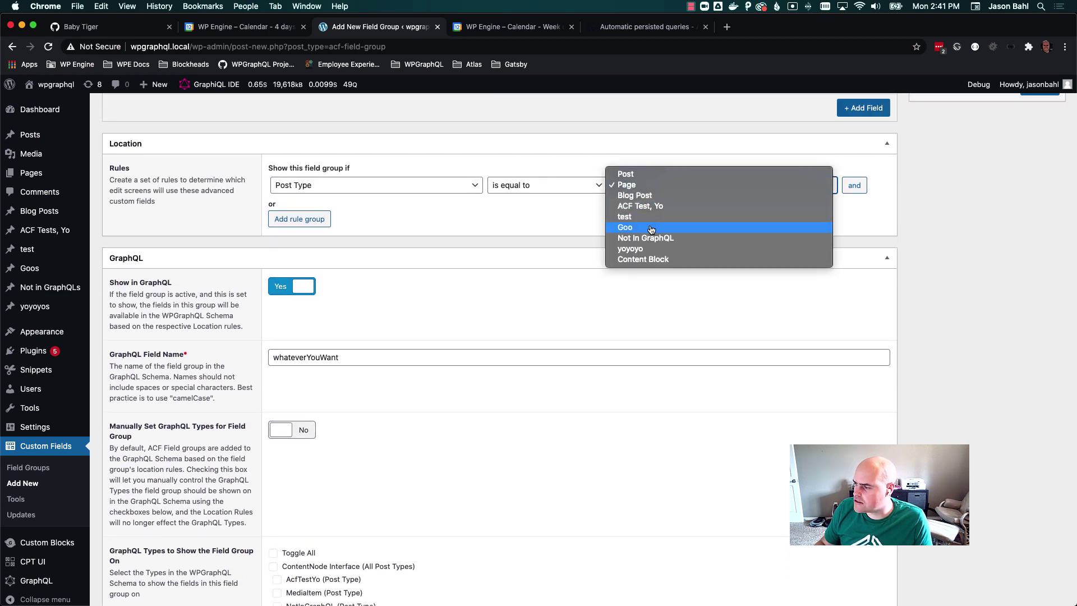
click(643, 175)
scroll(384, 455, down, 5)
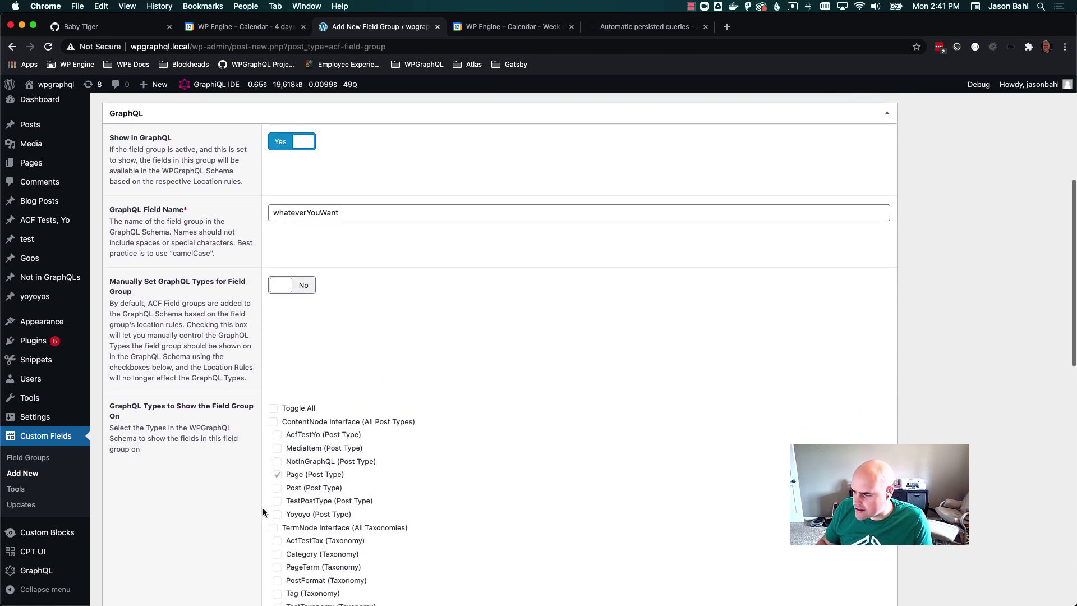
Step: Add a second location rule group with Post Type is equal to Page and check the selected GraphQL types
scroll(561, 365, up, 3)
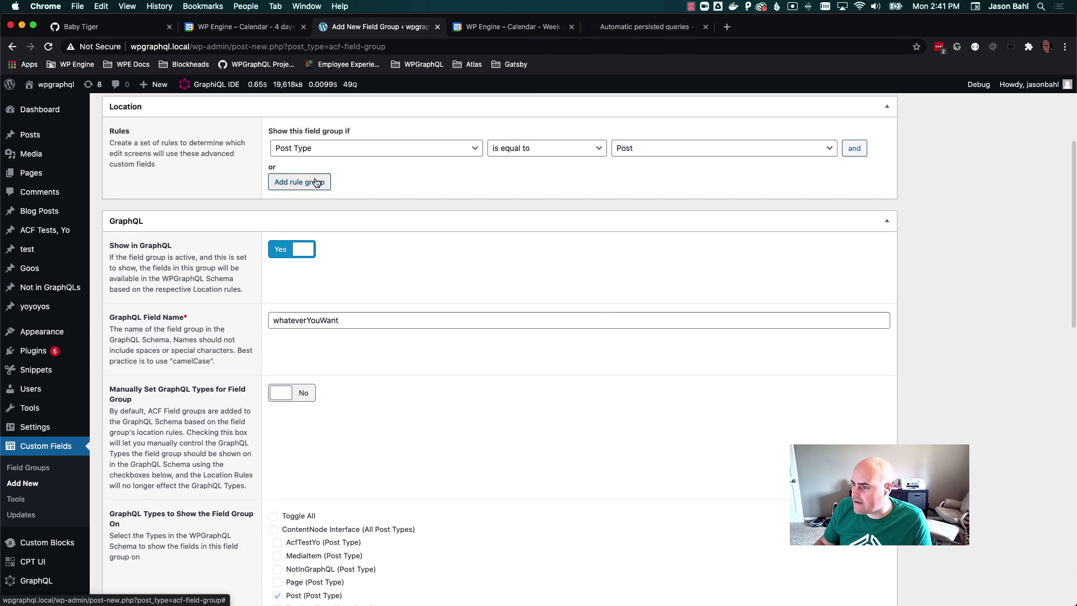
click(290, 181)
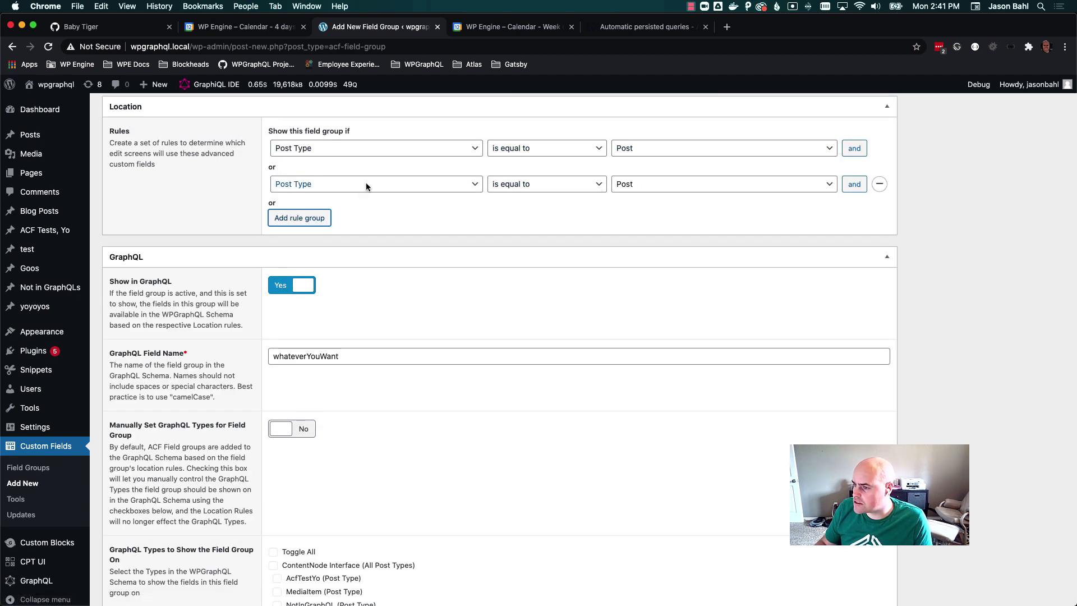
click(632, 195)
click(684, 196)
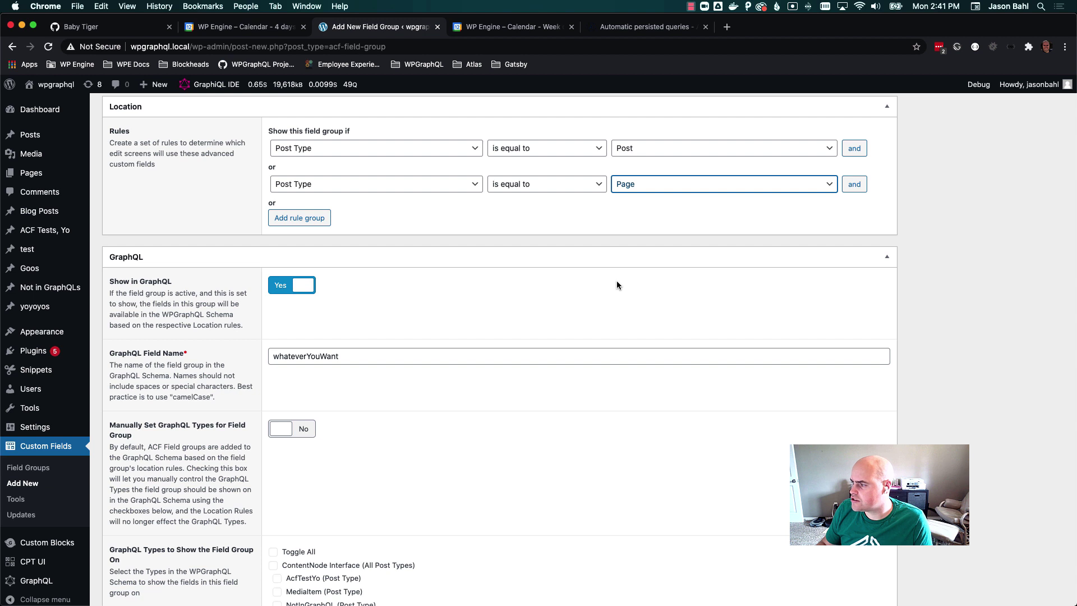
scroll(597, 307, down, 2)
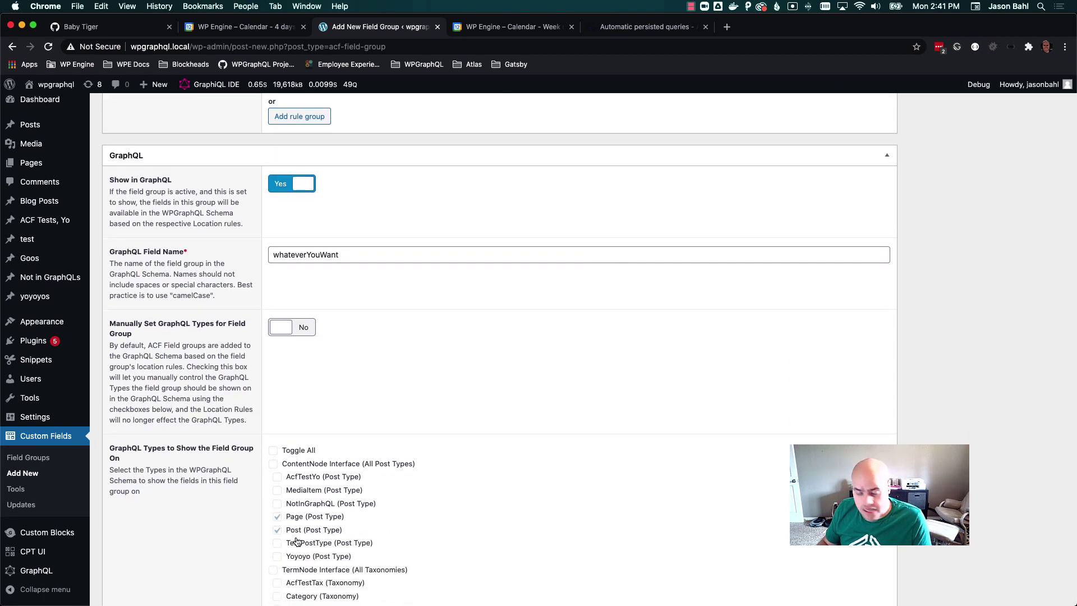
scroll(314, 507, up, 3)
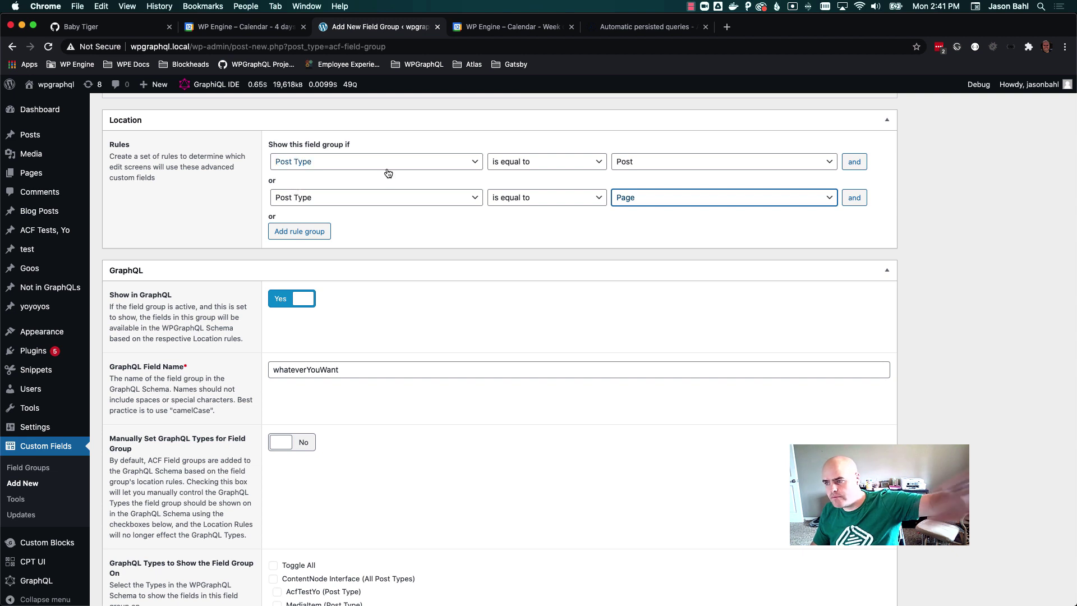
Step: Check the GraphQL types selected for both rule groups, and remove the second rule group for Page
scroll(409, 257, down, 4)
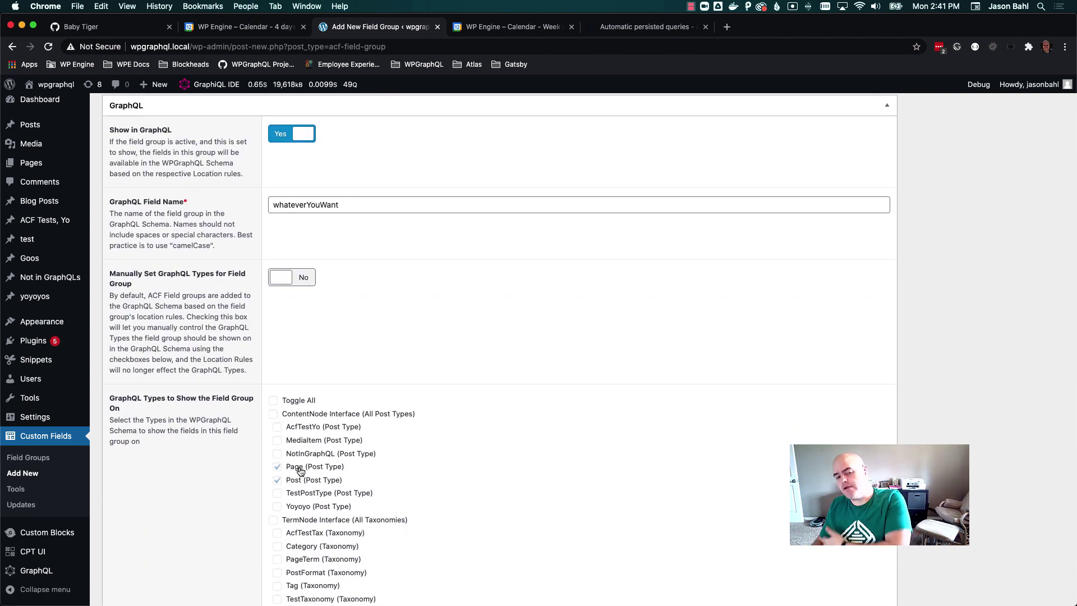
scroll(608, 380, up, 5)
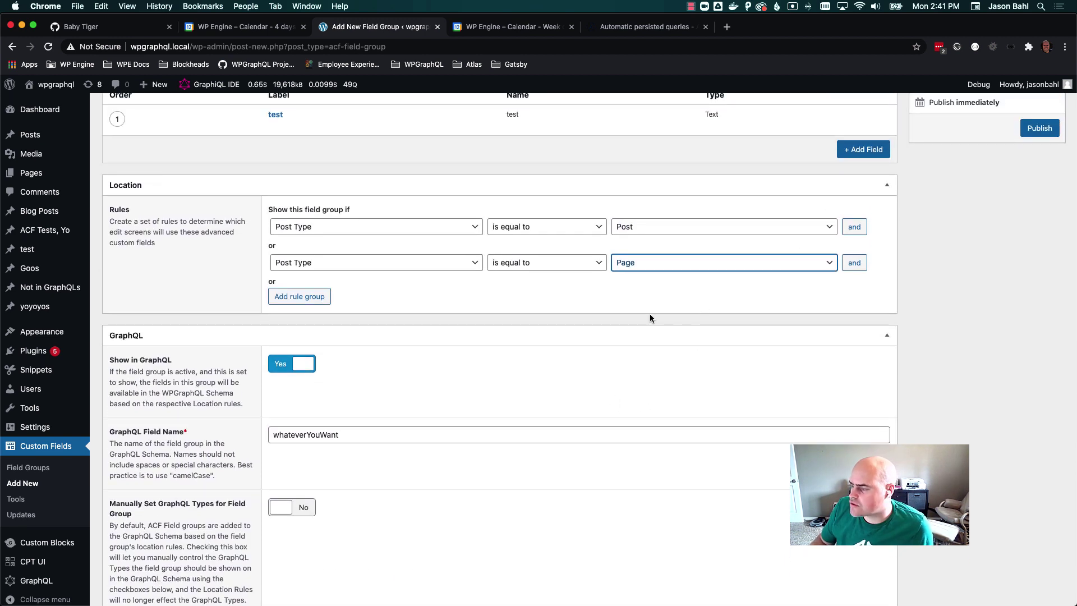
click(876, 261)
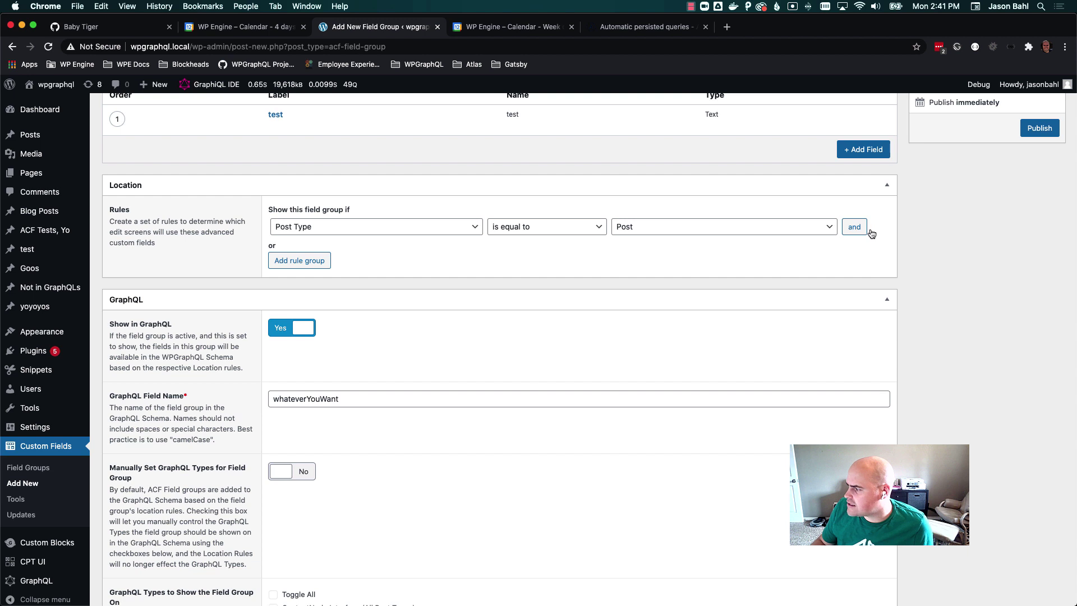
Step: Change the location rule to Post Status is equal to Published and check the selected GraphQL types
click(359, 227)
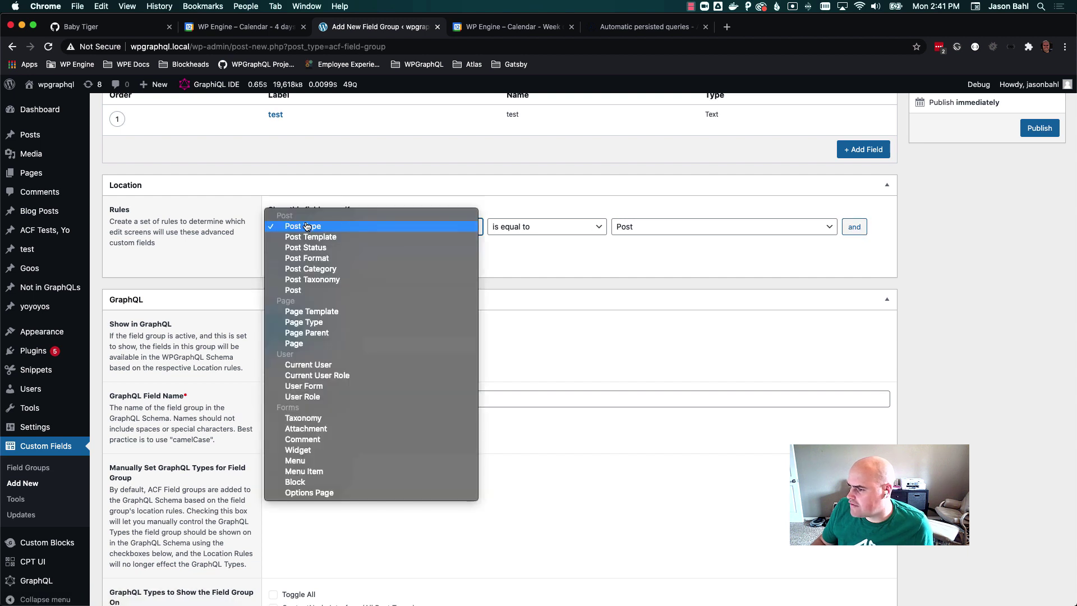
click(362, 247)
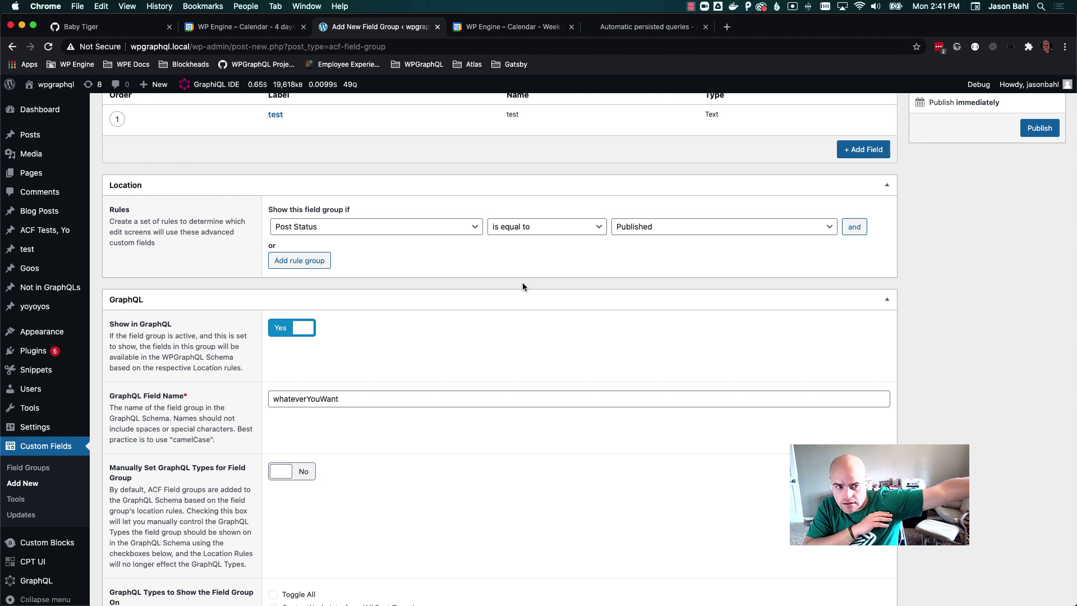
scroll(523, 281, down, 5)
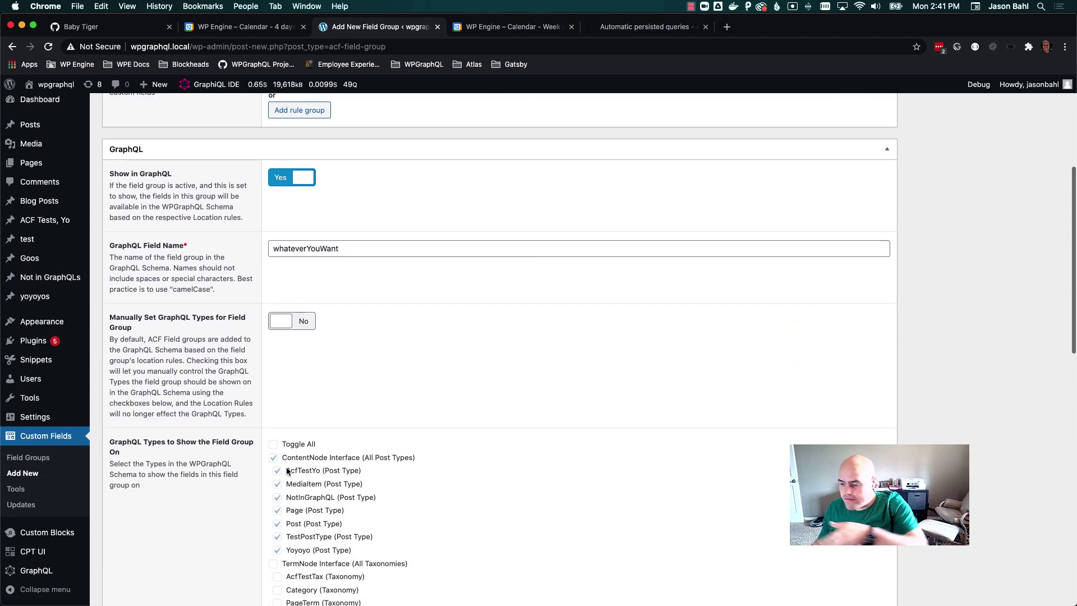
click(278, 550)
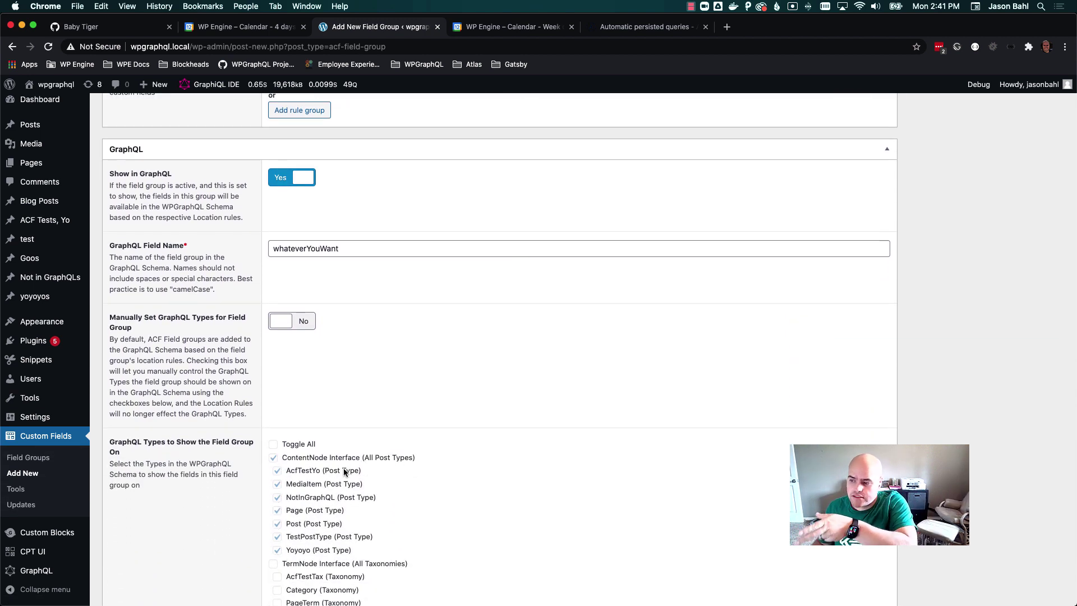
scroll(488, 213, up, 3)
scroll(489, 223, down, 5)
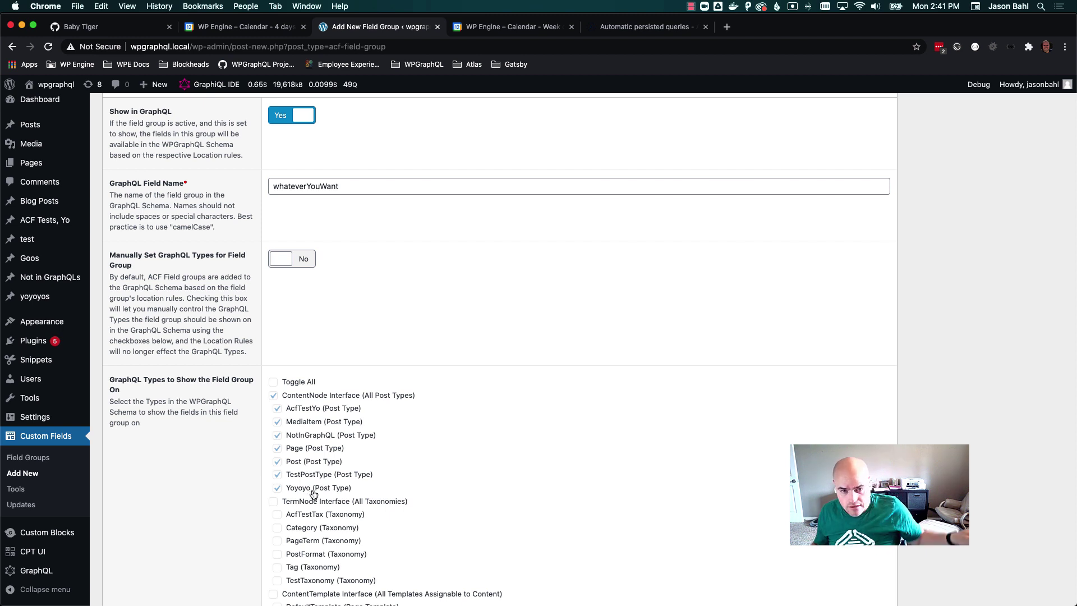
scroll(461, 298, up, 4)
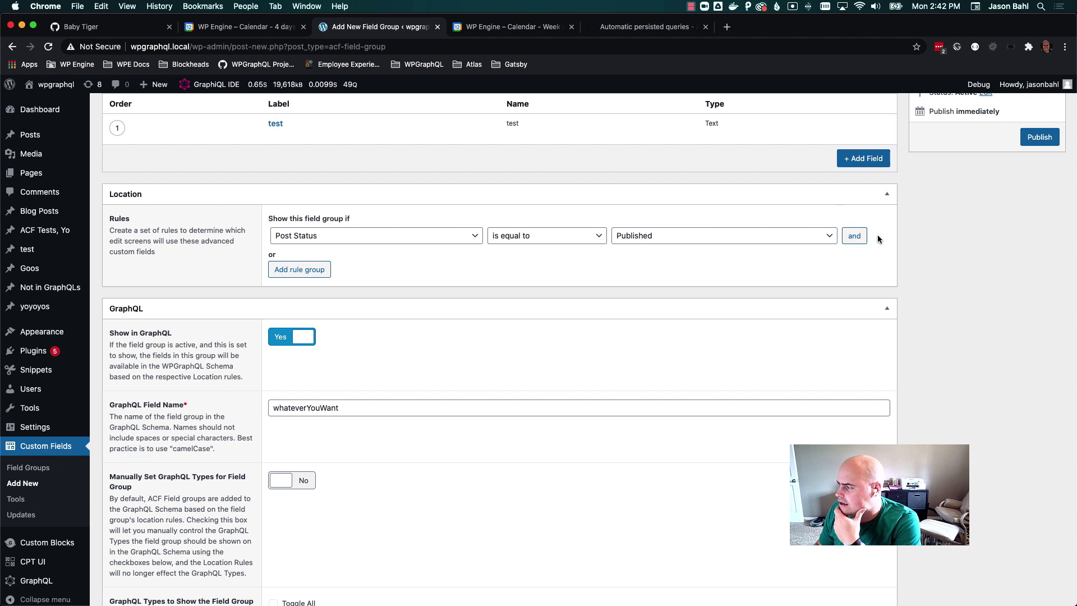
Step: Set the location rule back to Post Type is equal to Post and add an "and" condition of Taxonomy is equal to Category
click(432, 235)
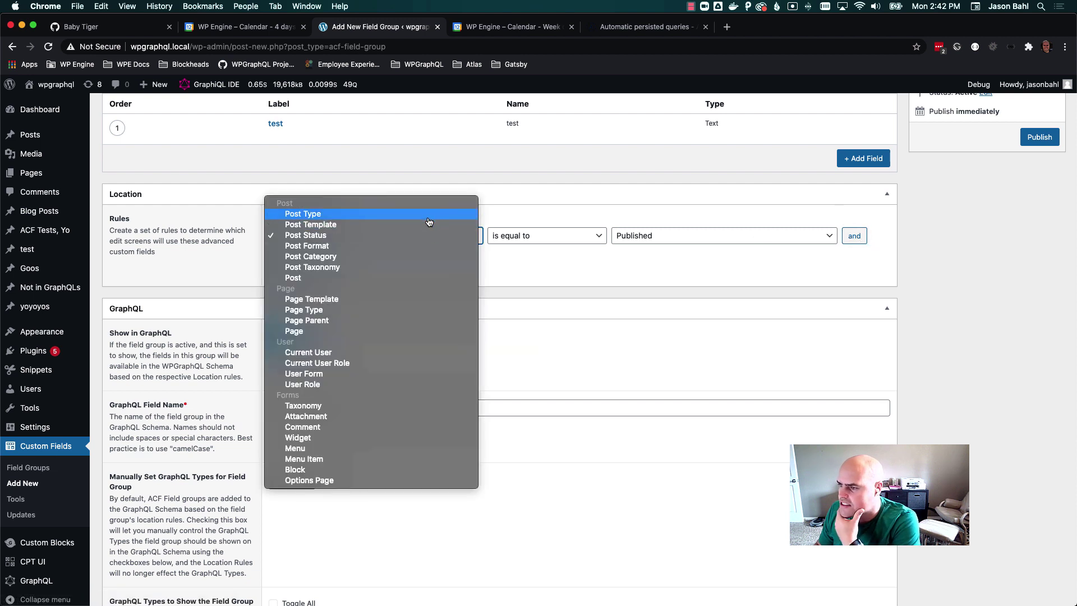
click(428, 219)
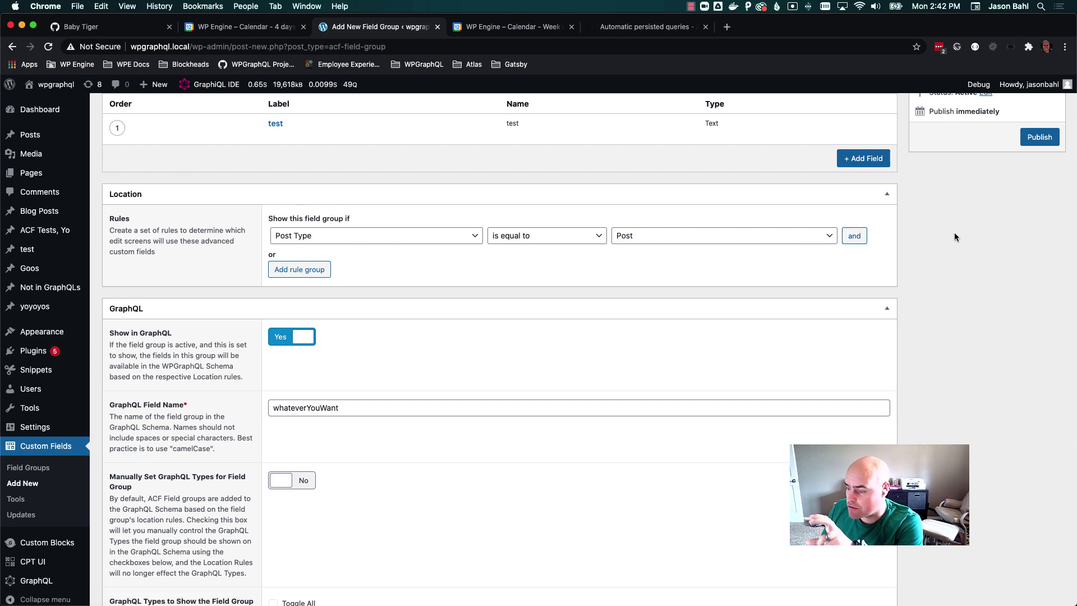
click(854, 235)
click(366, 258)
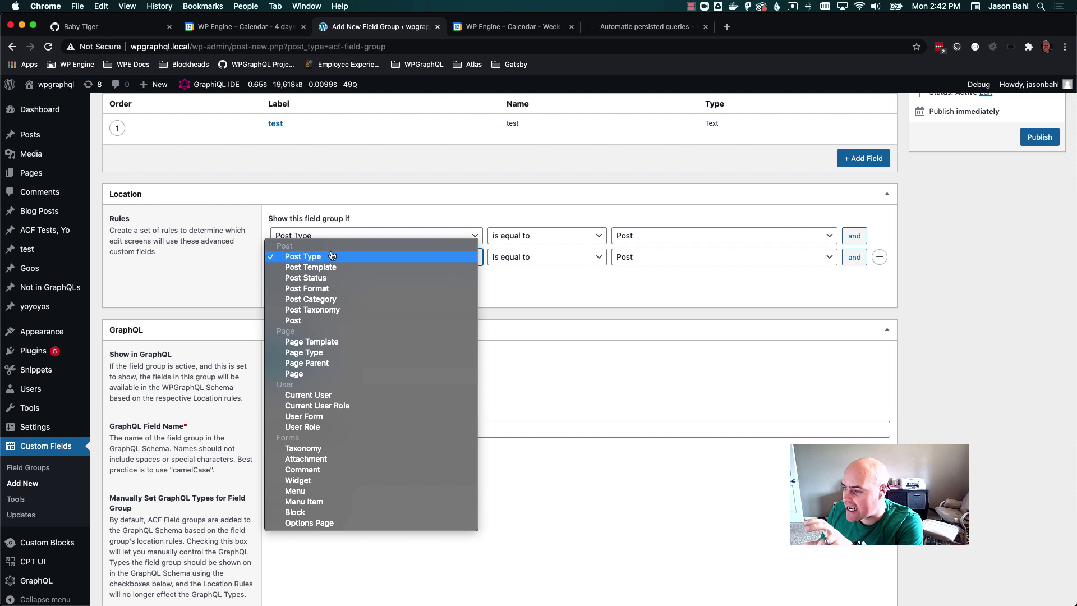
click(377, 448)
click(651, 259)
click(651, 271)
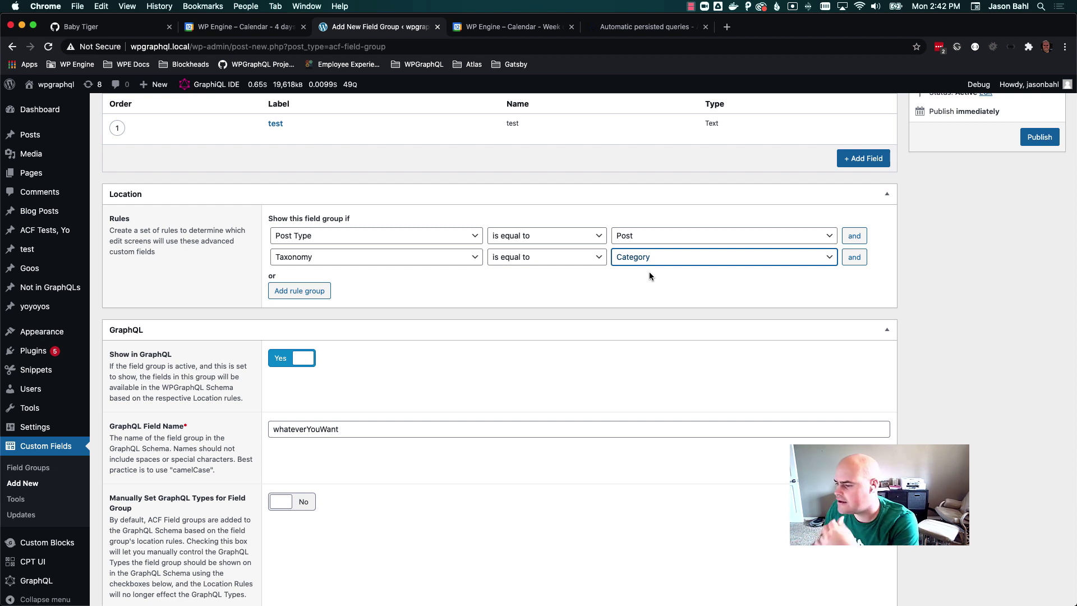
Step: Check the GraphQL types for the combined conditions and remove the Taxonomy condition from the rule group
scroll(648, 272, down, 6)
scroll(284, 349, down, 2)
scroll(553, 374, up, 3)
scroll(554, 371, up, 5)
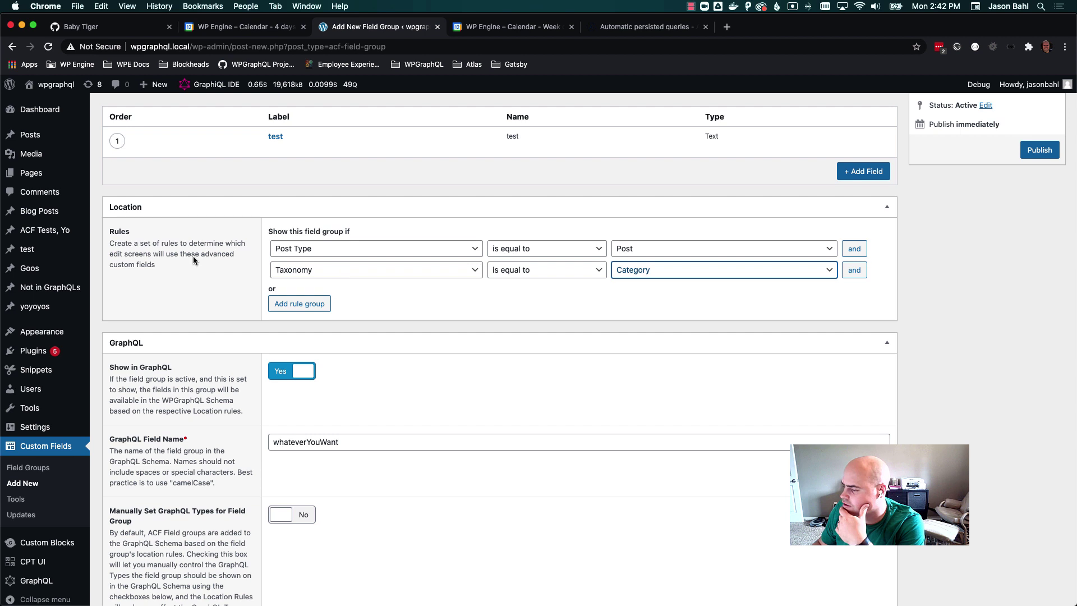
mouse_move(879, 271)
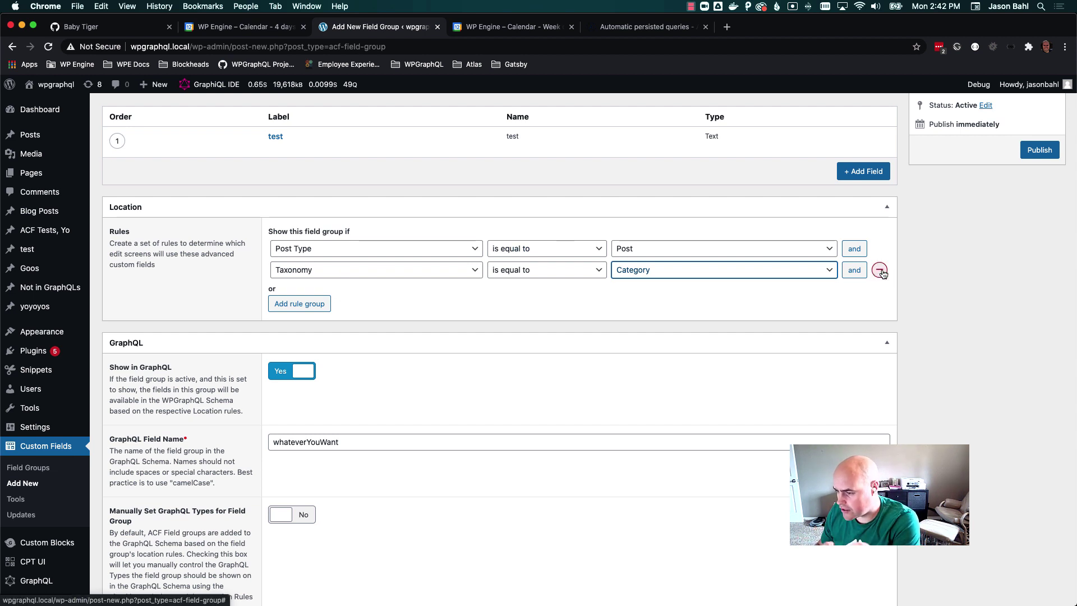
click(879, 271)
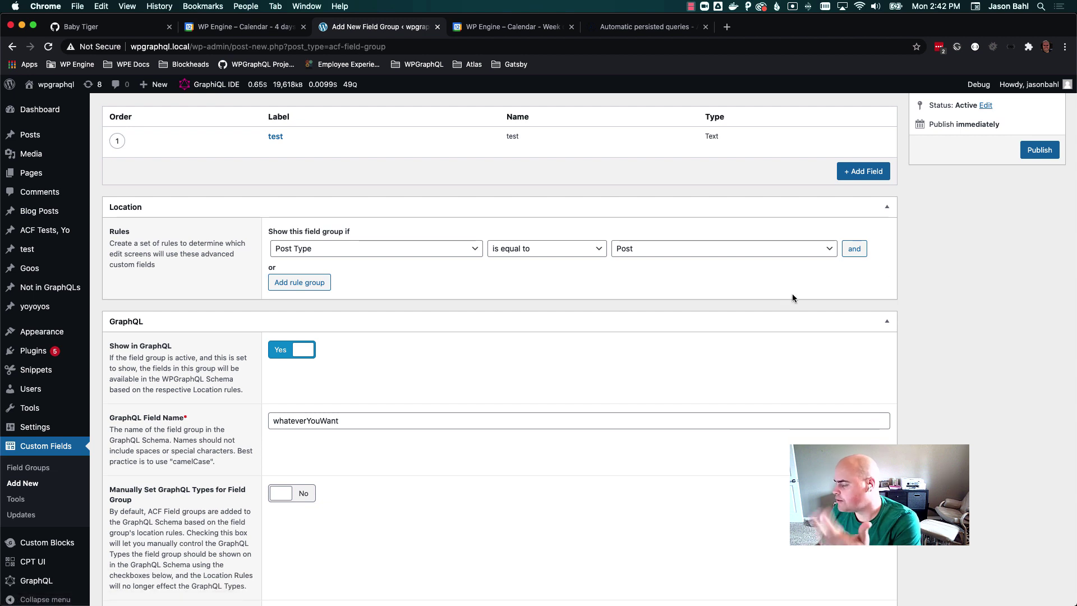
Step: Change the location rule to Post Template is equal to Default Template and check the selected GraphQL types
click(372, 254)
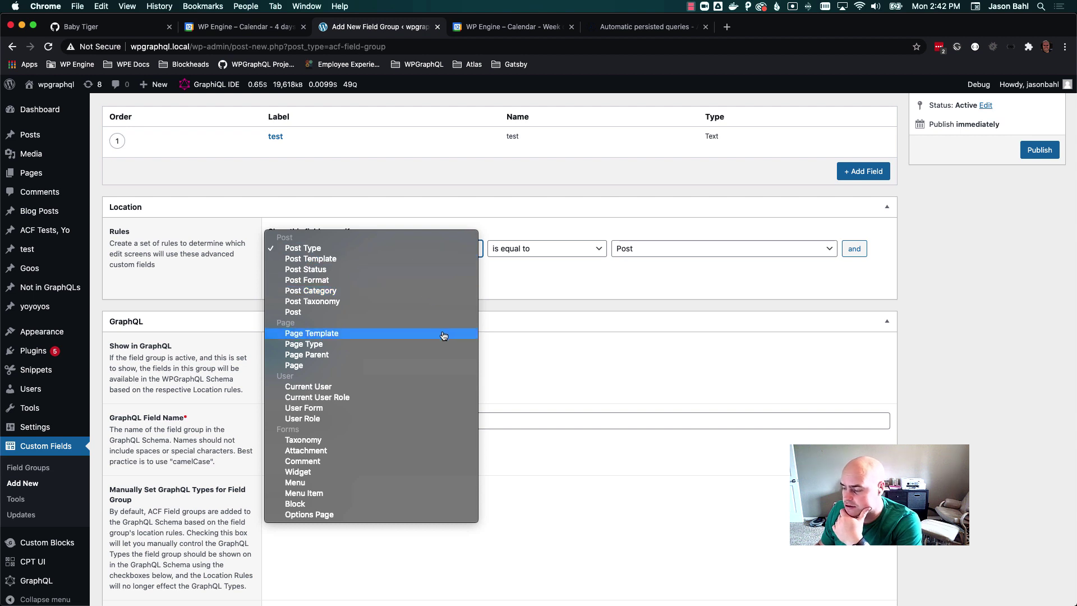
click(415, 259)
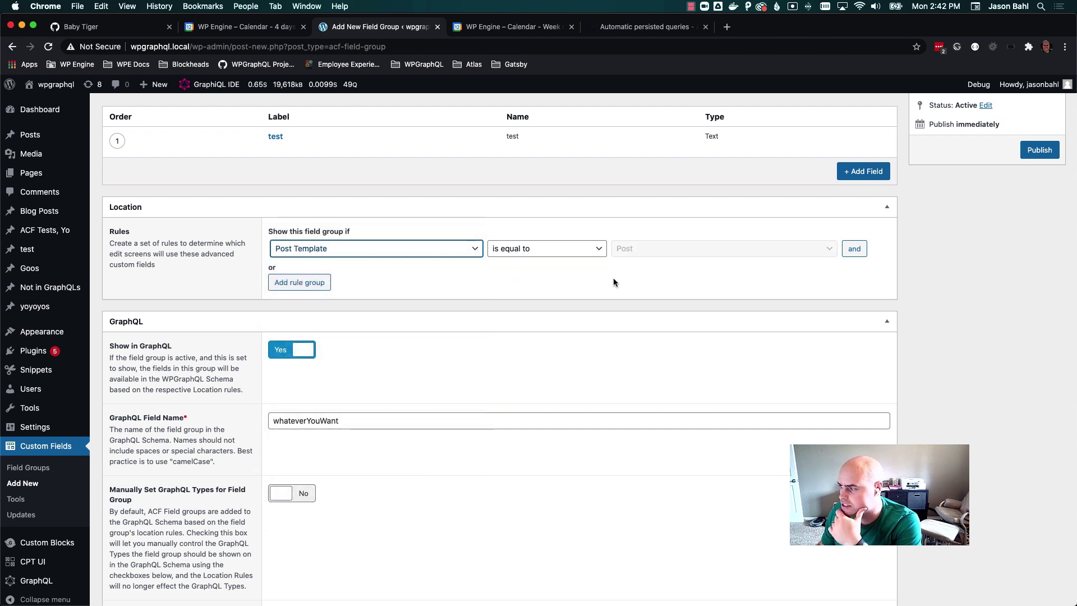
scroll(665, 268, down, 10)
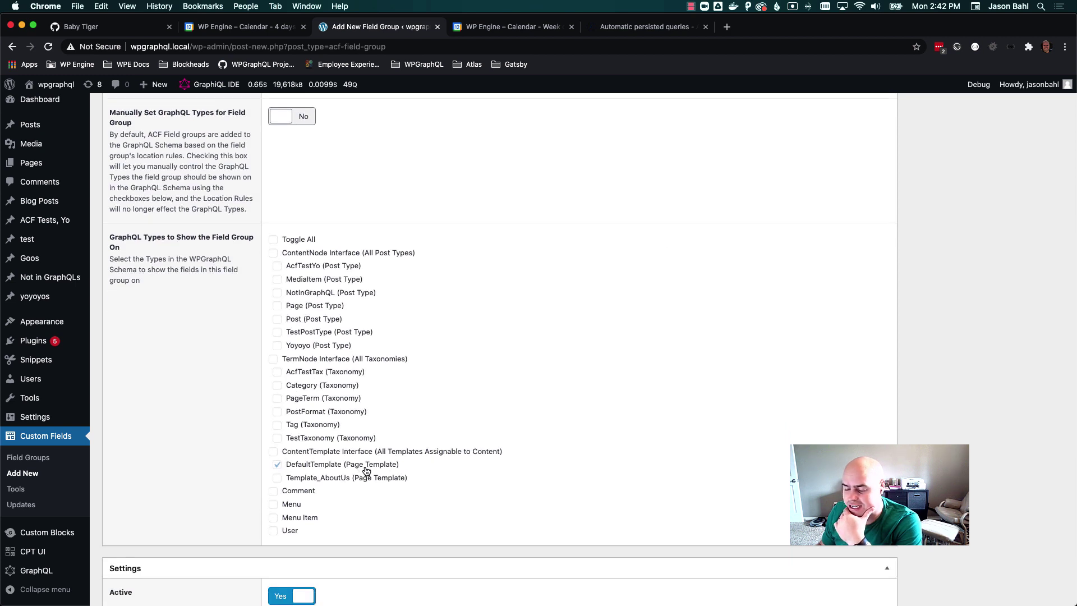
scroll(383, 463, up, 10)
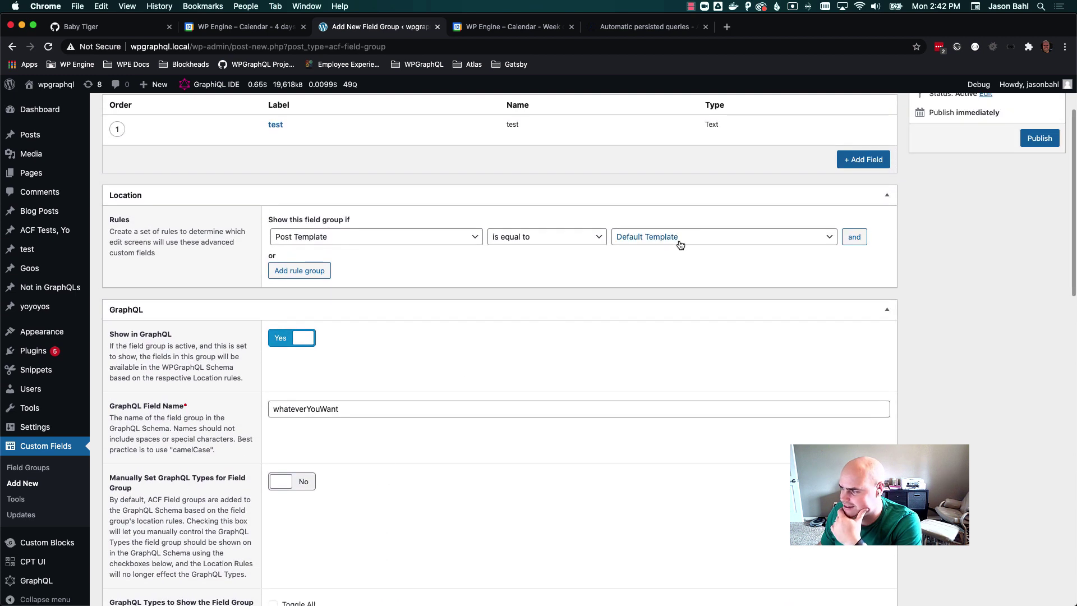
Step: Set the Post Template rule's value to the page template About Us and check the selected GraphQL types
click(680, 240)
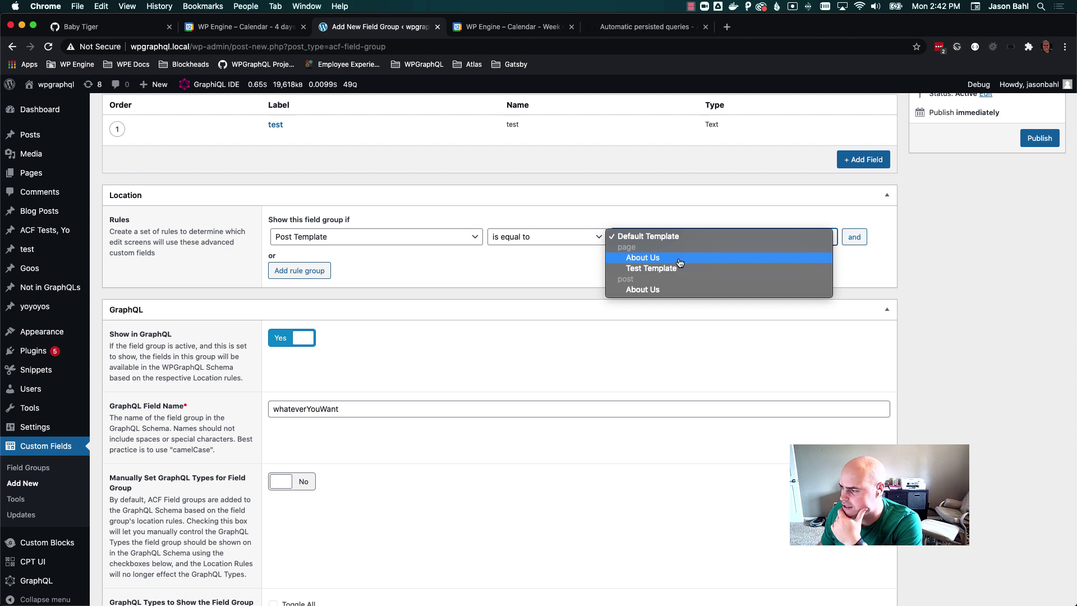
click(679, 259)
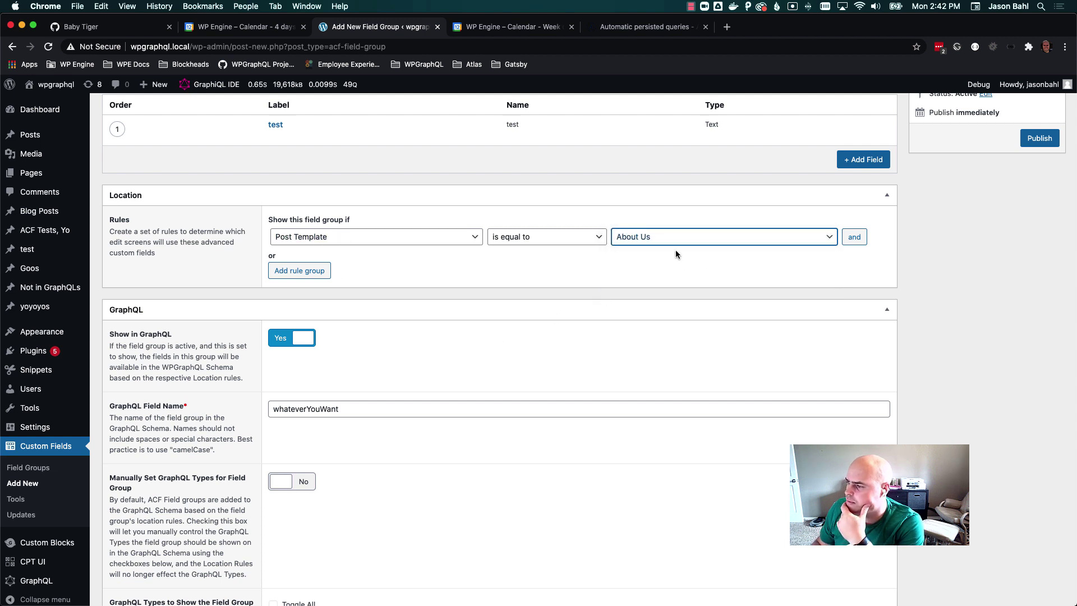
scroll(450, 283, down, 6)
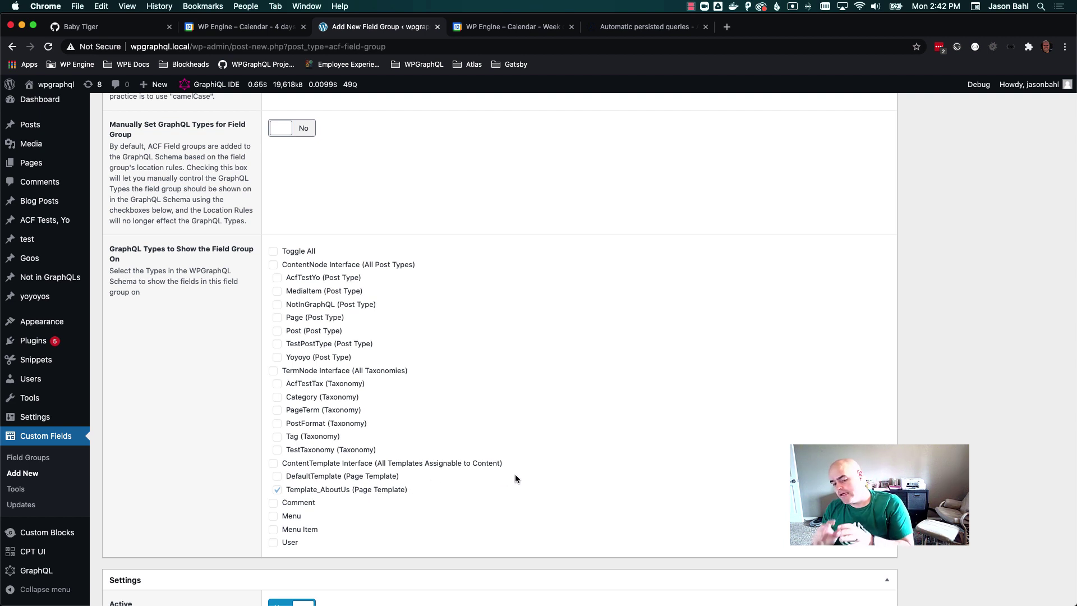
scroll(515, 473, up, 7)
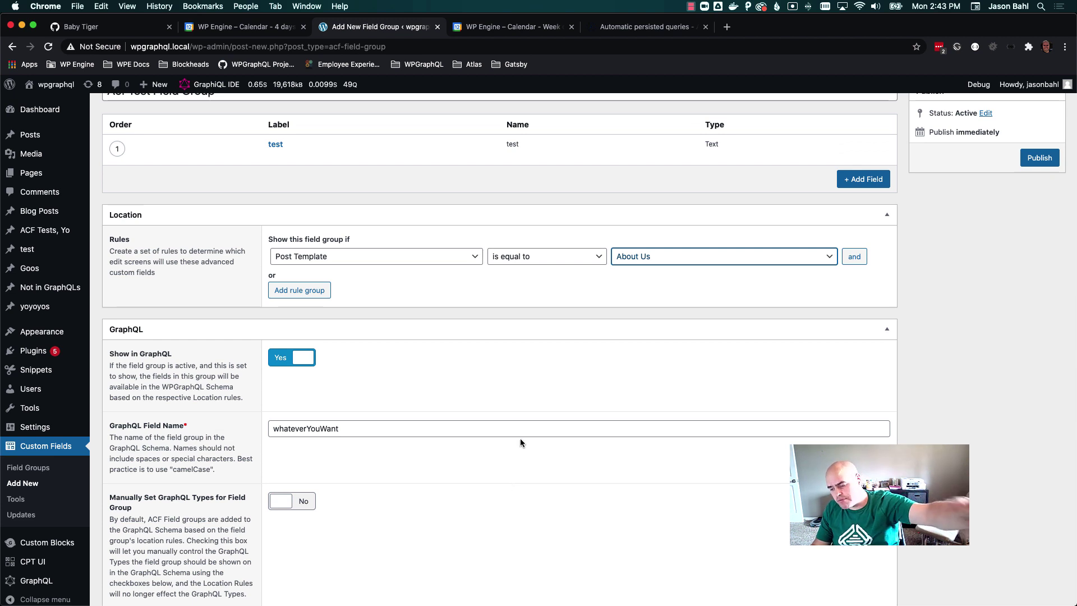
scroll(520, 440, down, 3)
scroll(522, 430, down, 2)
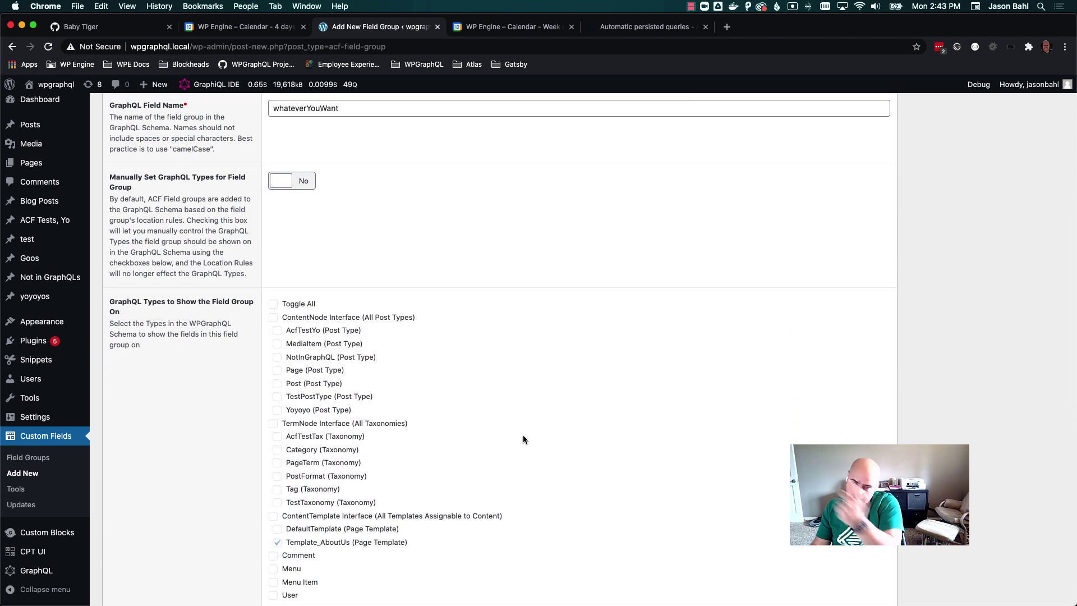
scroll(522, 435, up, 7)
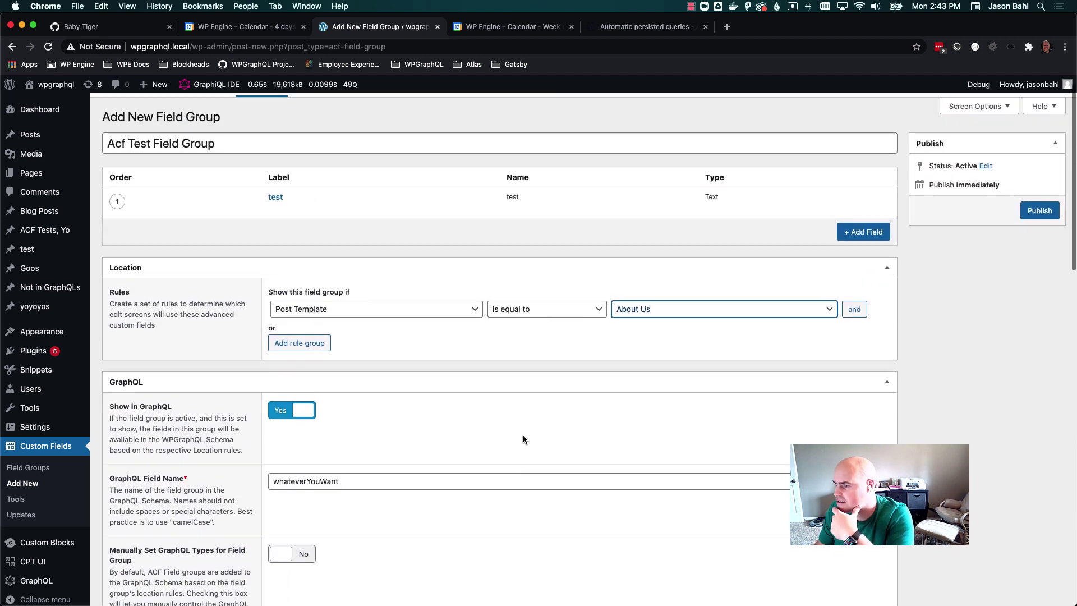
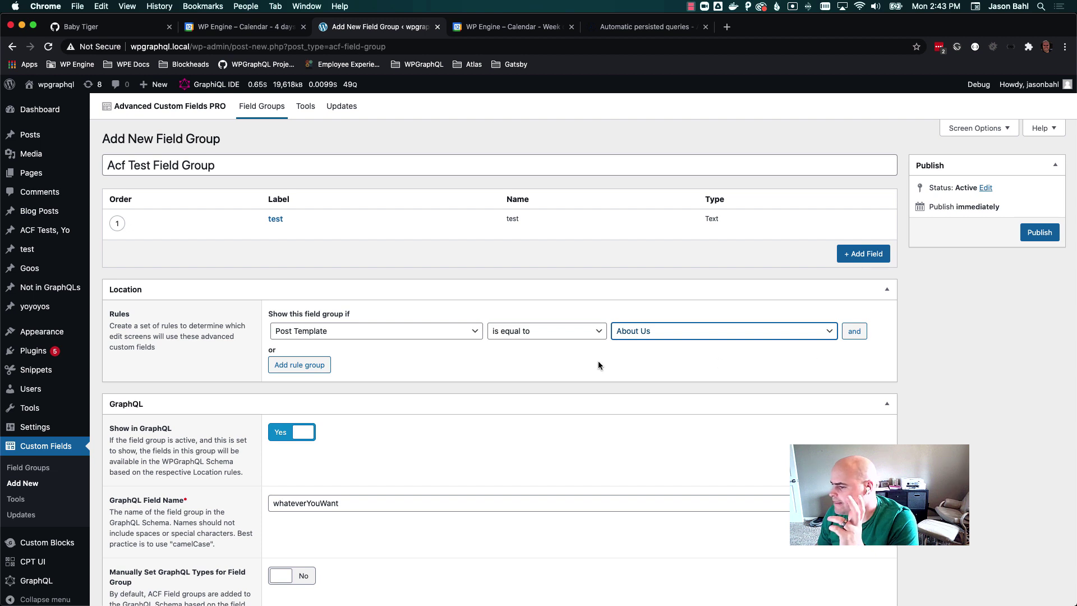
scroll(473, 386, down, 5)
scroll(438, 334, up, 4)
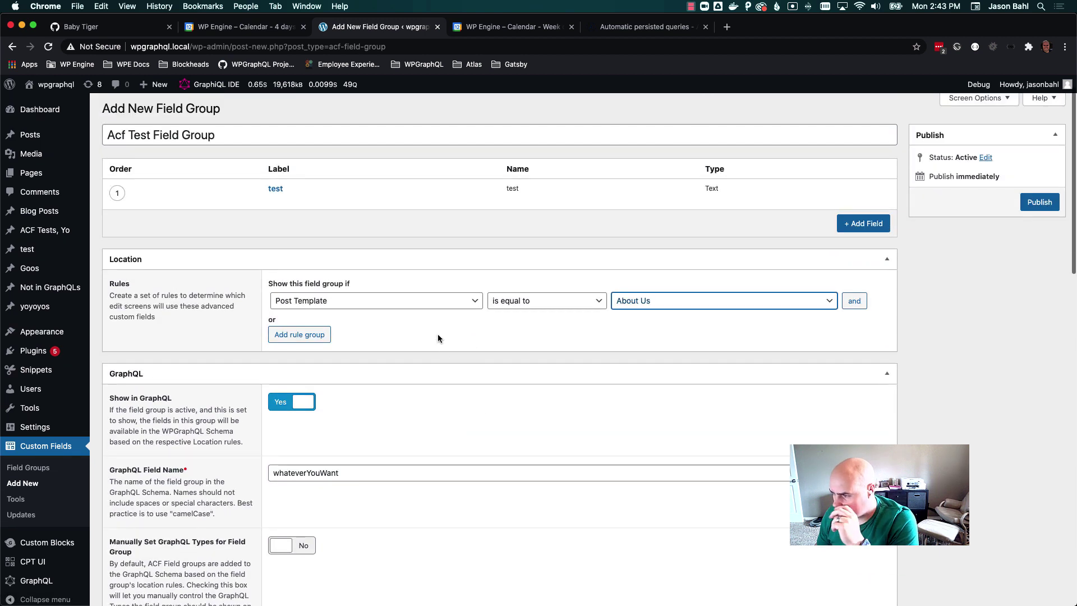
Step: Return the location rule from Post Template to Post Type is equal to Post and review the GraphQL settings
click(437, 303)
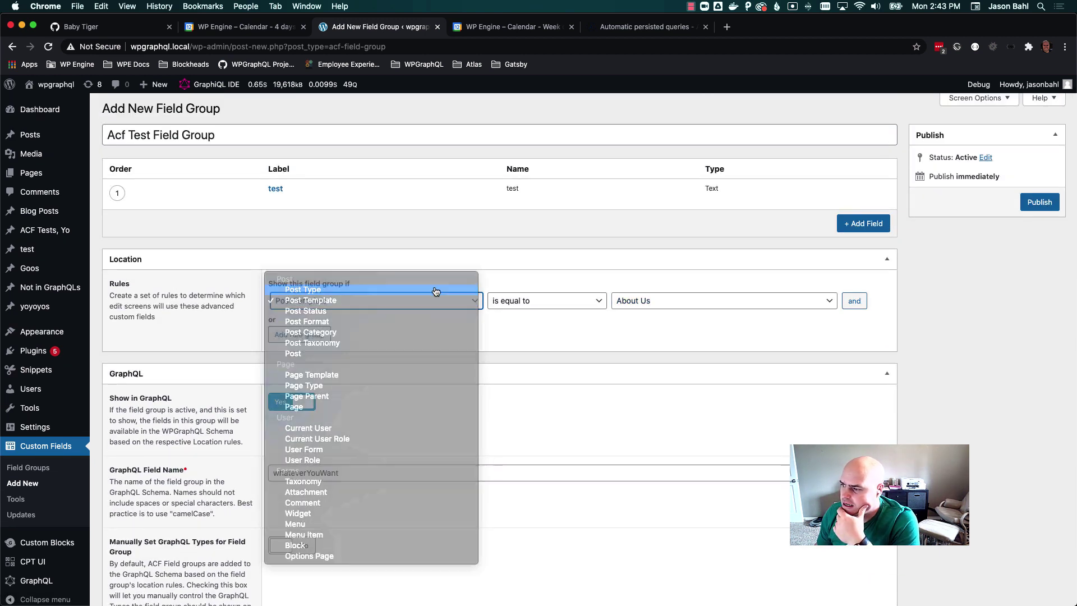
click(435, 289)
click(634, 308)
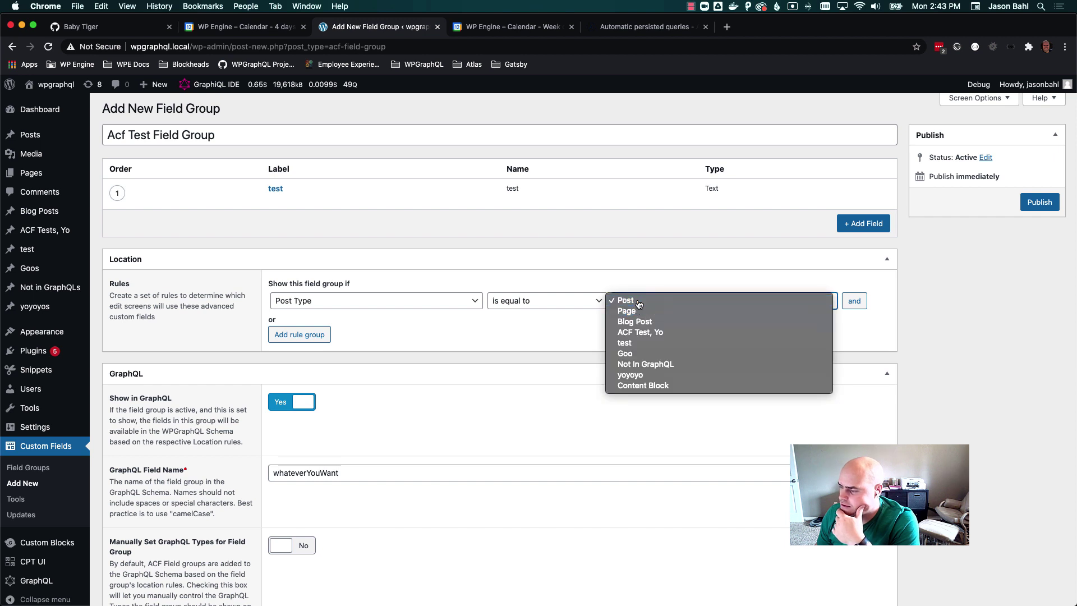
click(633, 308)
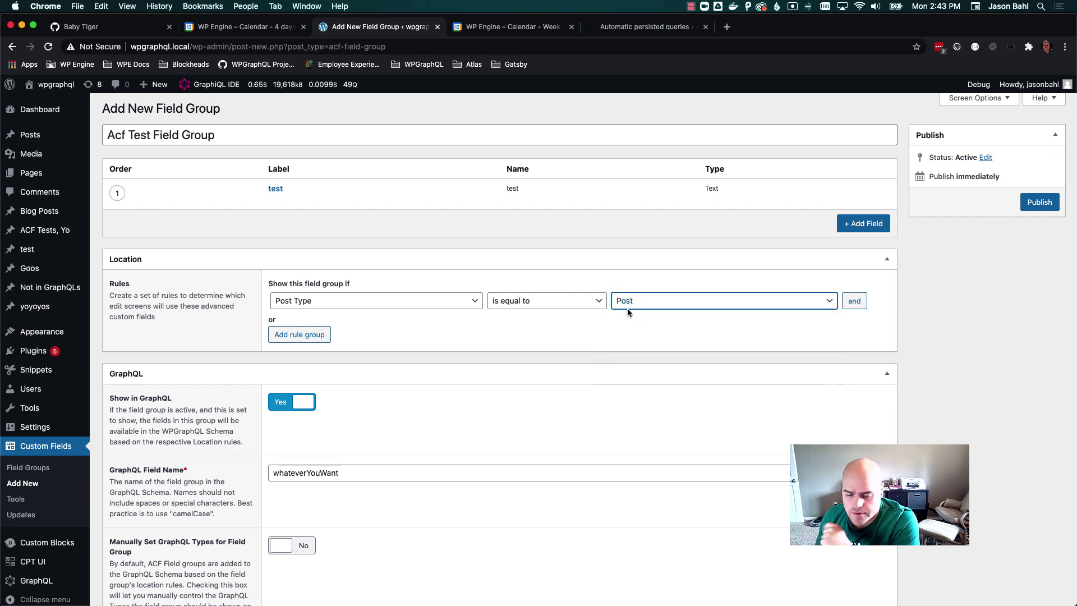
scroll(606, 372, down, 3)
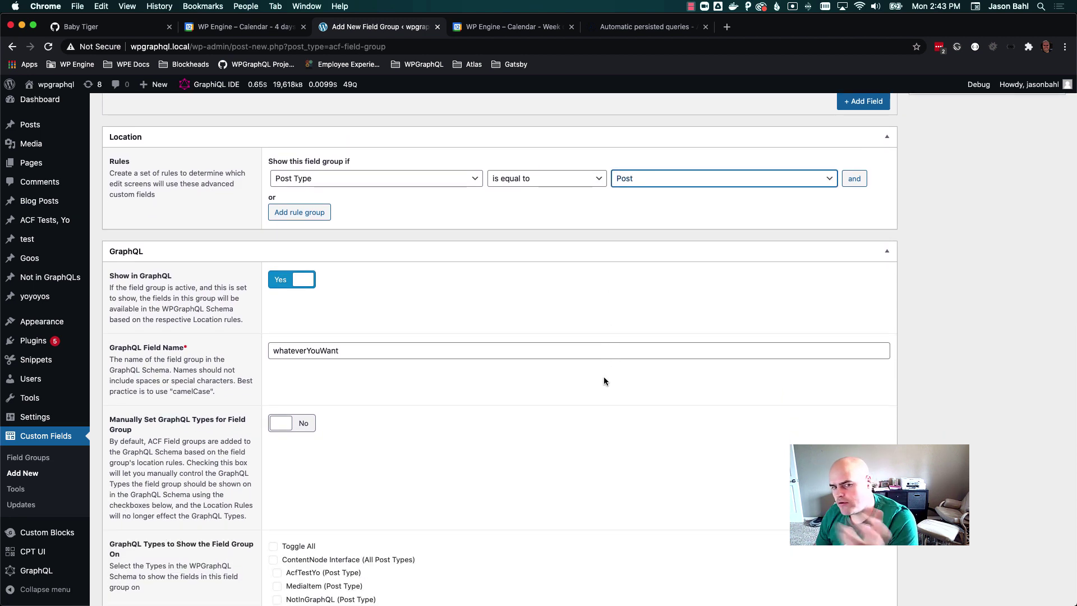
scroll(600, 377, down, 2)
scroll(600, 379, up, 3)
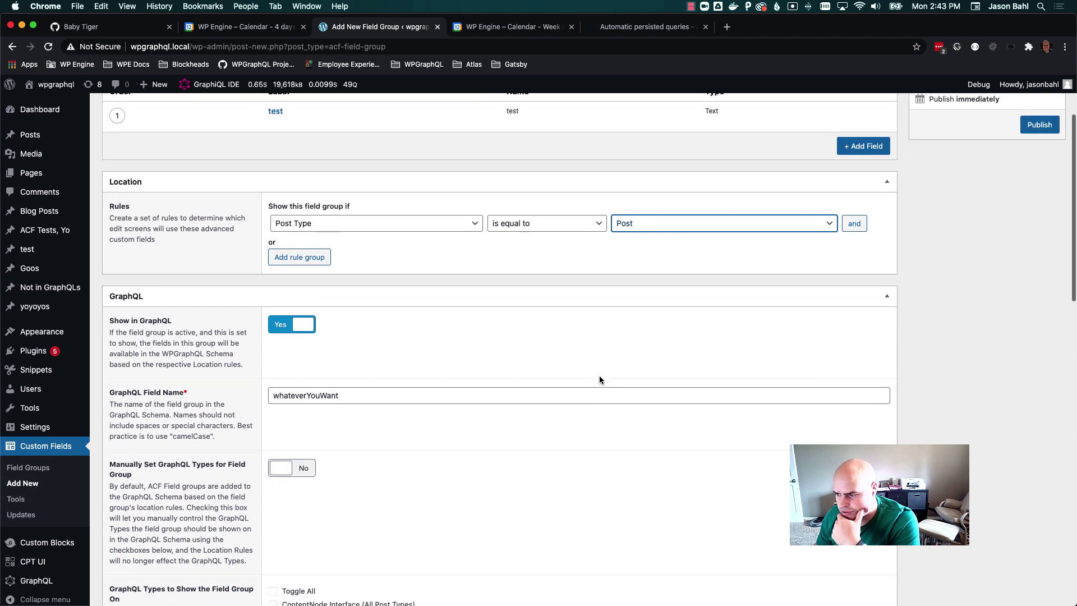
scroll(599, 379, up, 2)
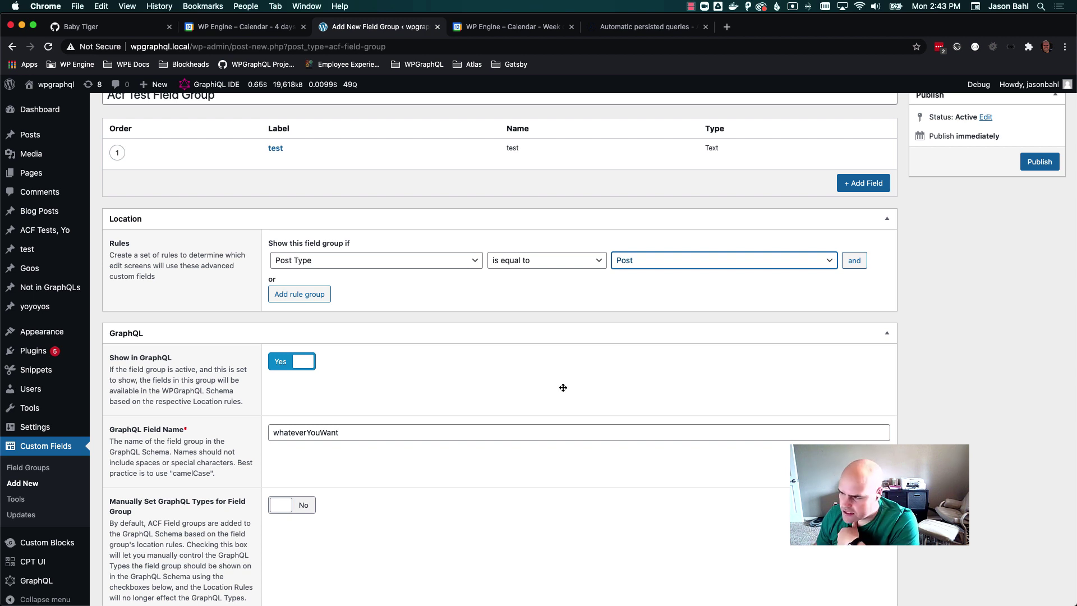
Step: Set the Post Type location rule's value to Page and check the selected GraphQL types
click(675, 266)
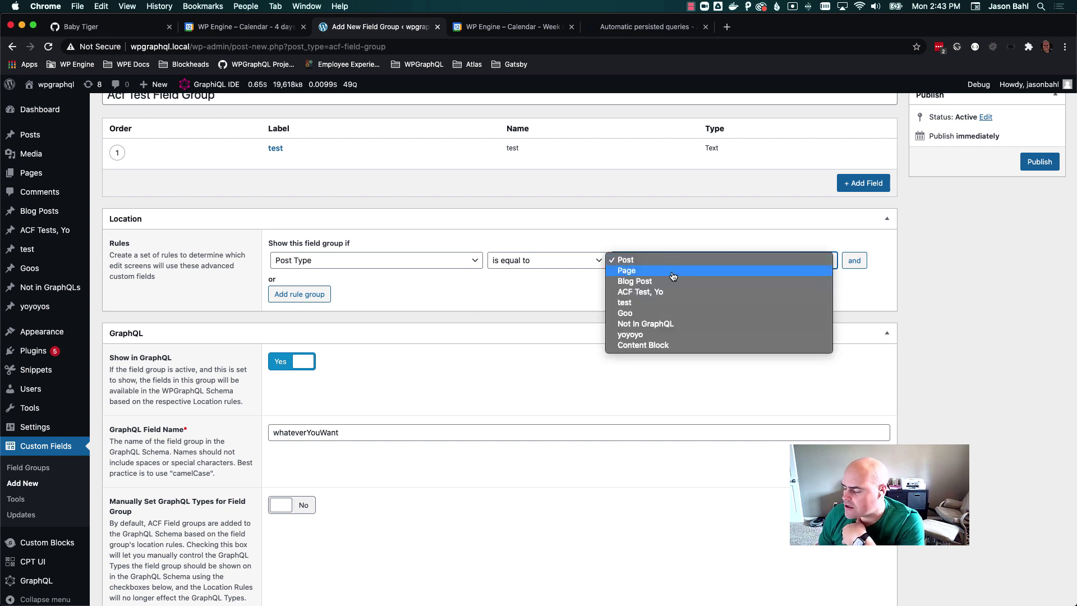
click(672, 273)
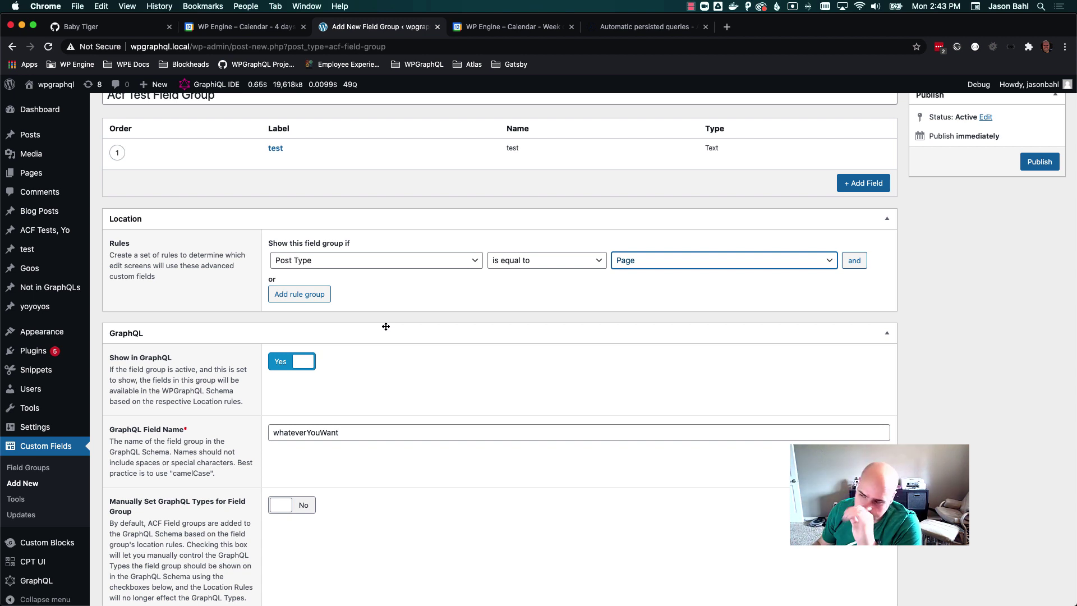
scroll(509, 322, down, 8)
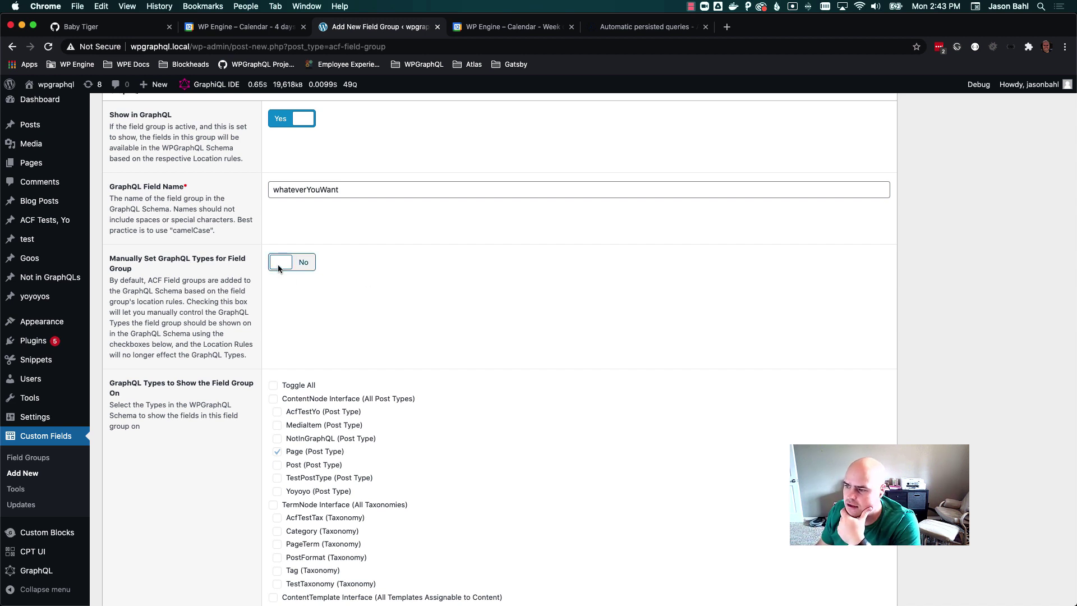
Step: Enable manually setting GraphQL types for the field group and add Post (Post Type) to the selection
click(304, 263)
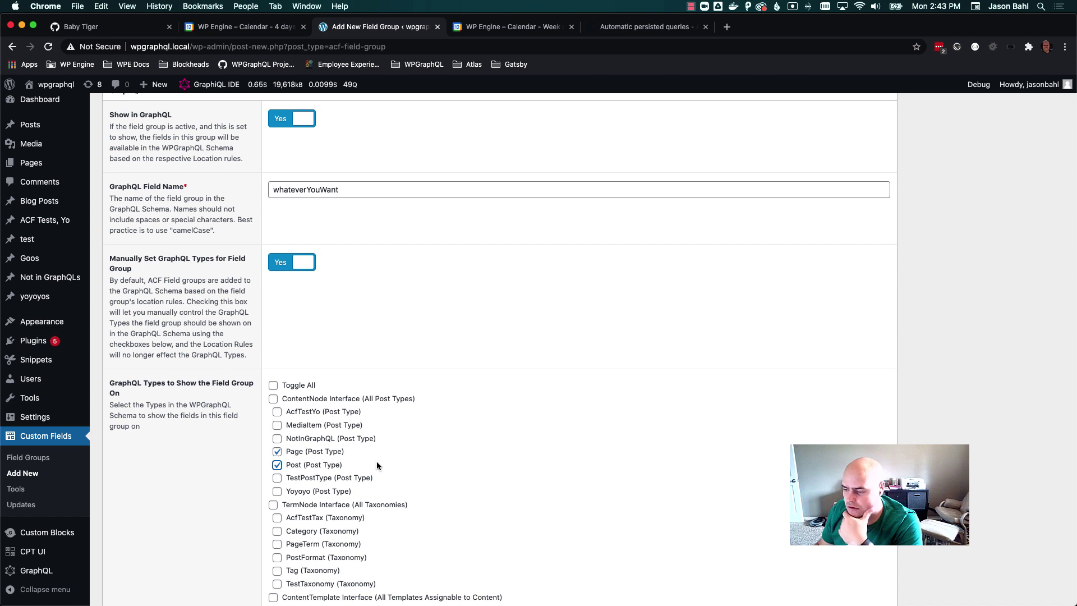
scroll(406, 464, up, 5)
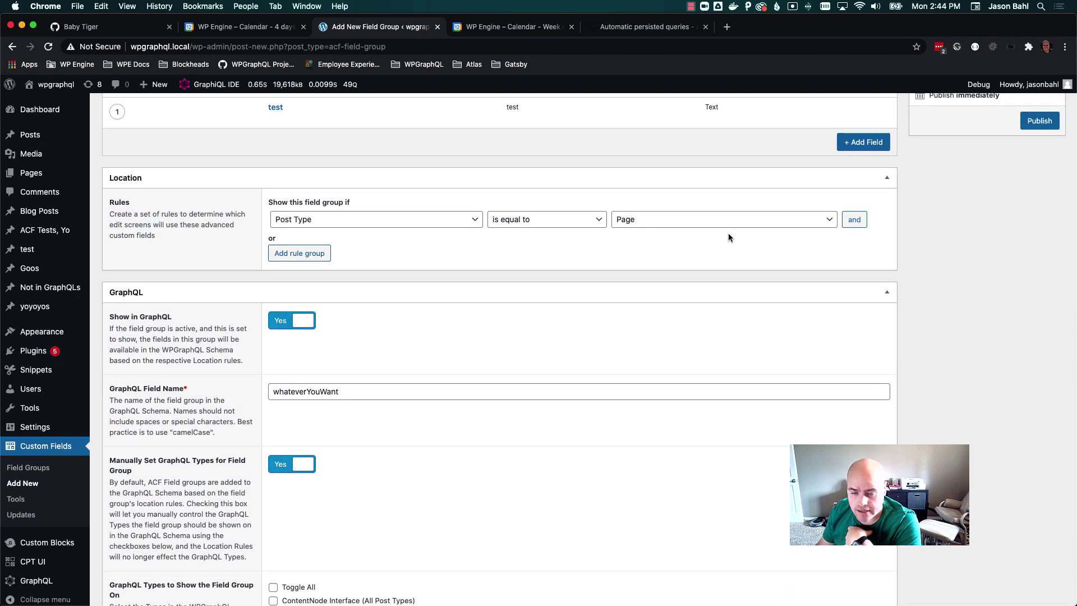
scroll(527, 507, down, 6)
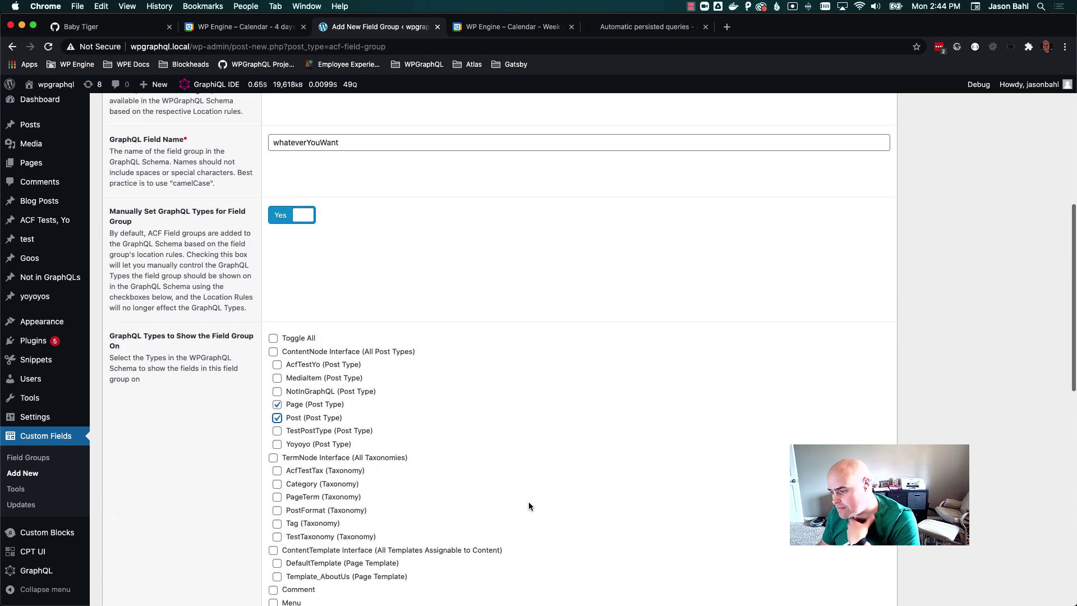
Step: Compare the field group's location rule with its manually selected GraphQL types
scroll(480, 333, up, 5)
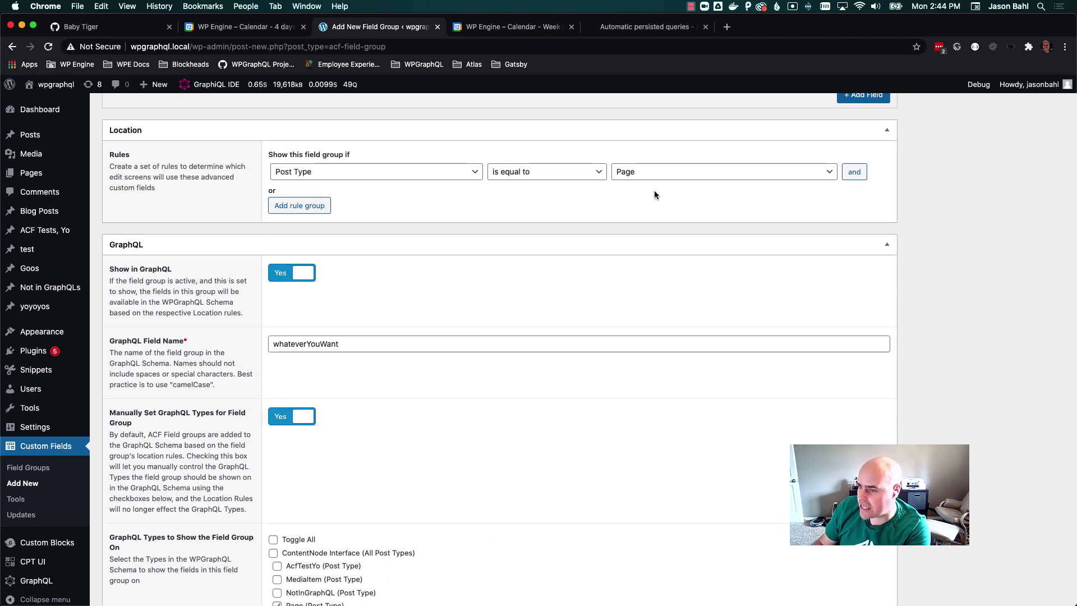
scroll(654, 190, down, 5)
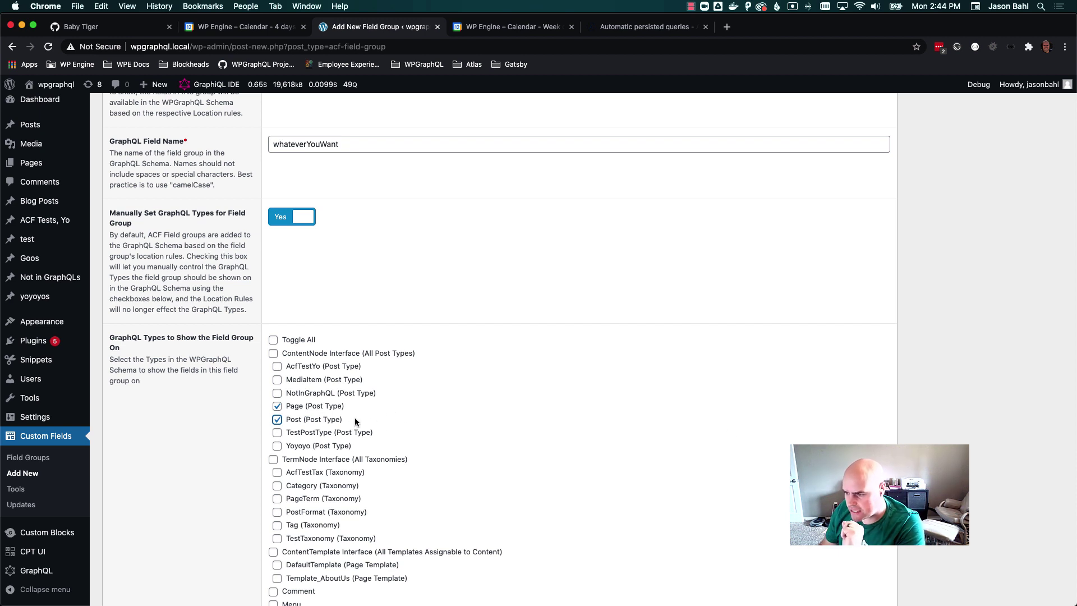
scroll(354, 419, down, 1)
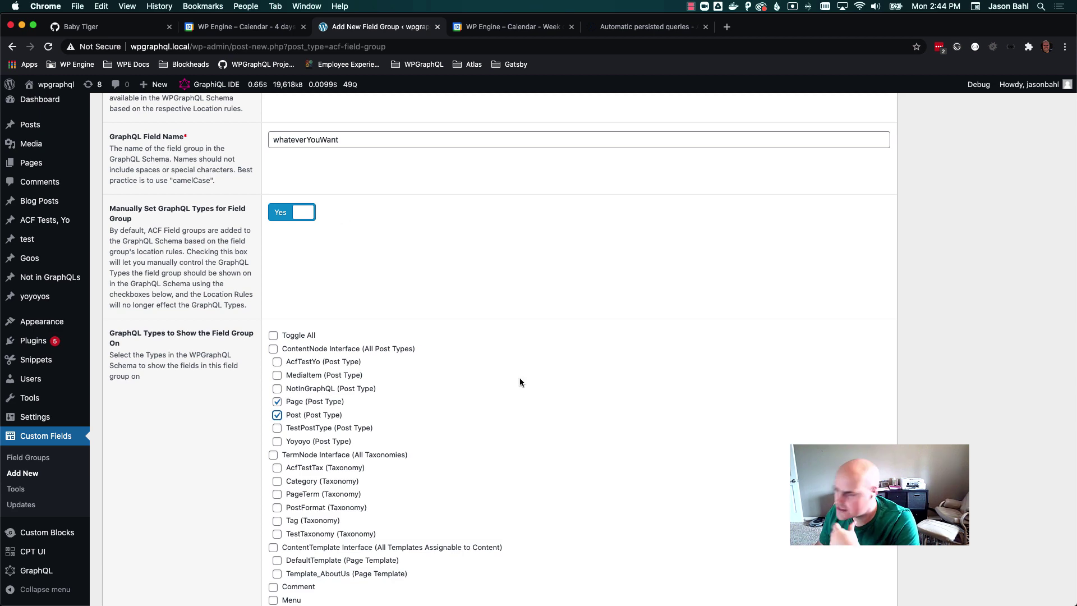
scroll(573, 366, up, 2)
scroll(573, 368, down, 3)
scroll(573, 365, up, 3)
scroll(573, 365, down, 2)
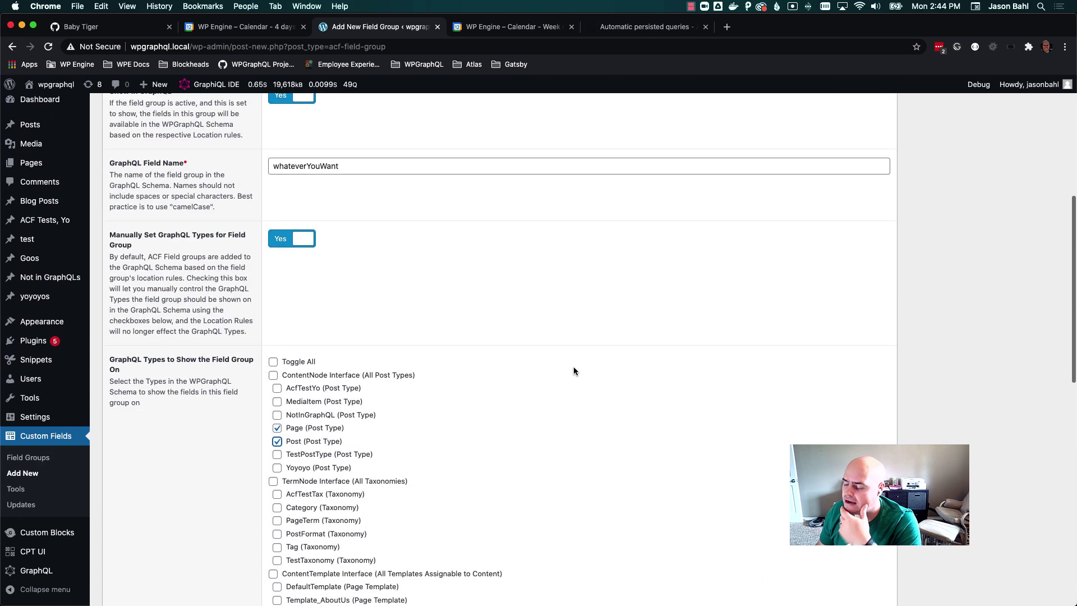
Step: Publish the field group and check its saved GraphQL types
scroll(506, 375, up, 6)
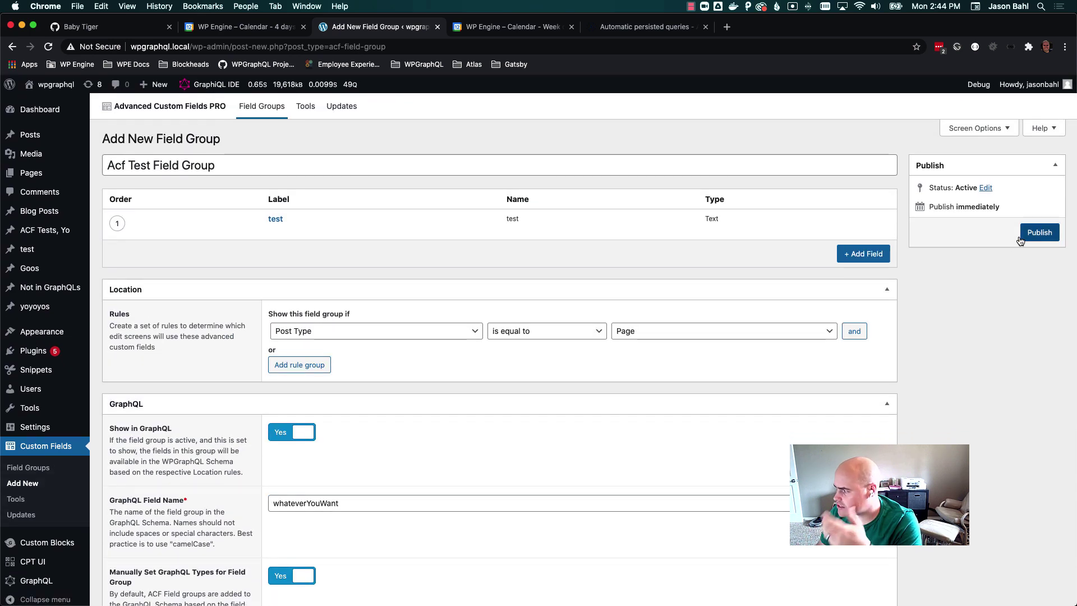
click(1027, 233)
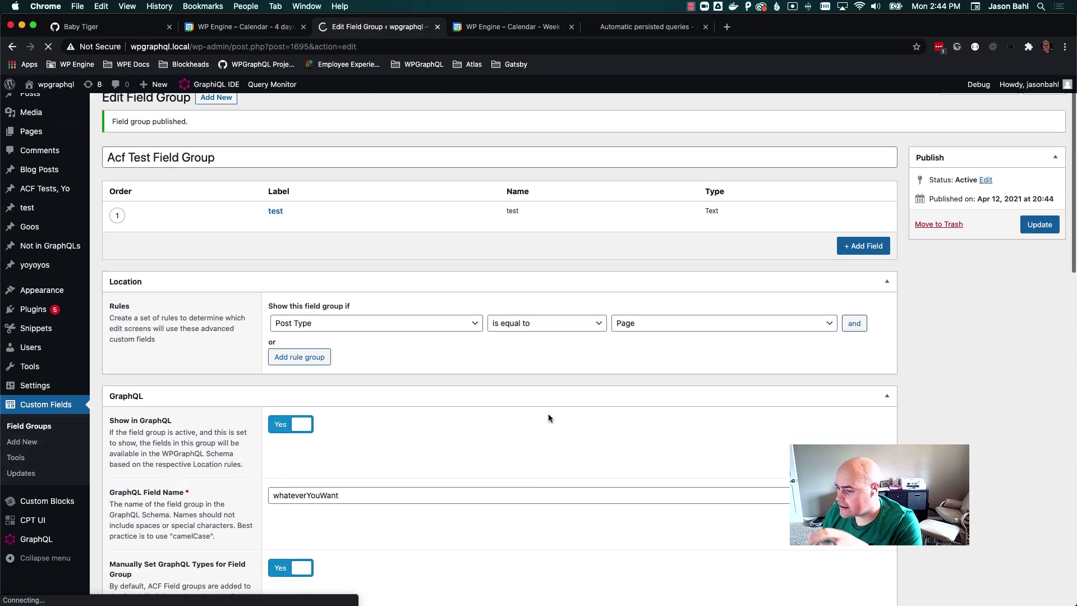
scroll(547, 413, down, 10)
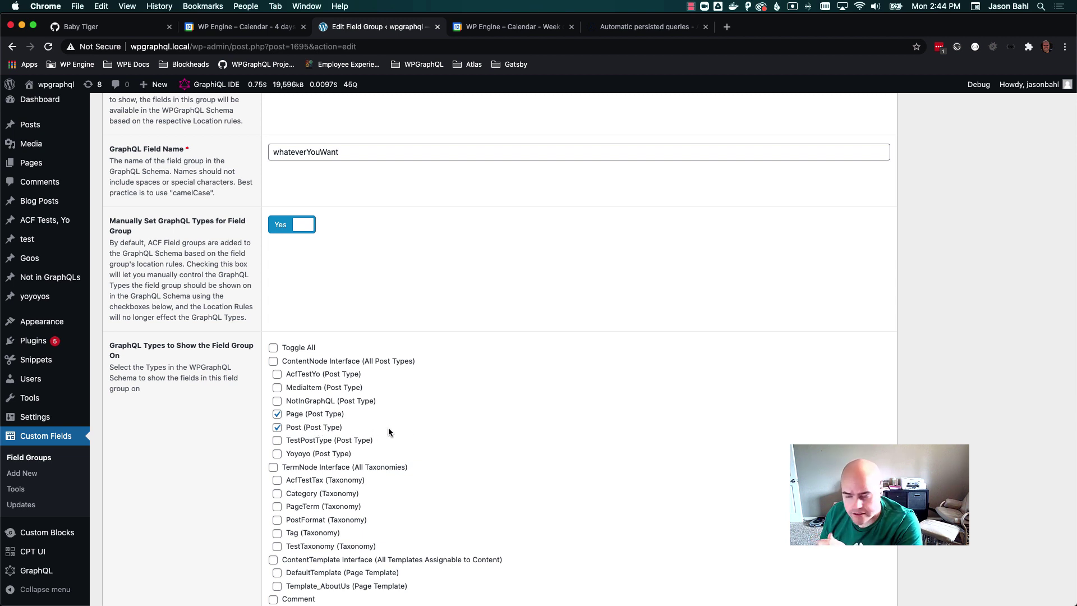
Step: Turn off manually setting GraphQL types, update the field group and check which types are selected
scroll(389, 432, up, 5)
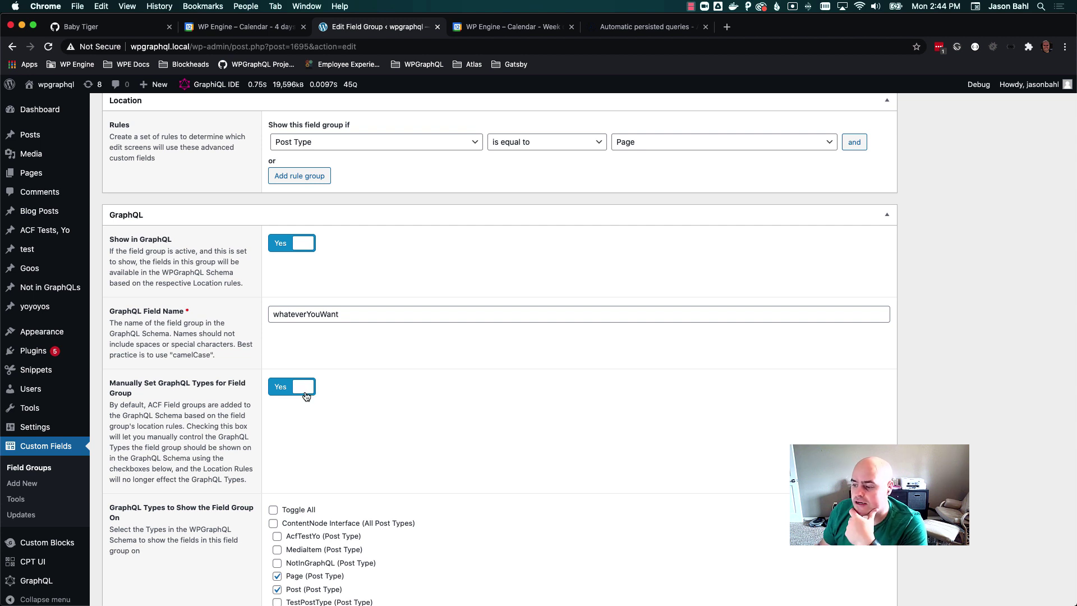
scroll(399, 384, down, 3)
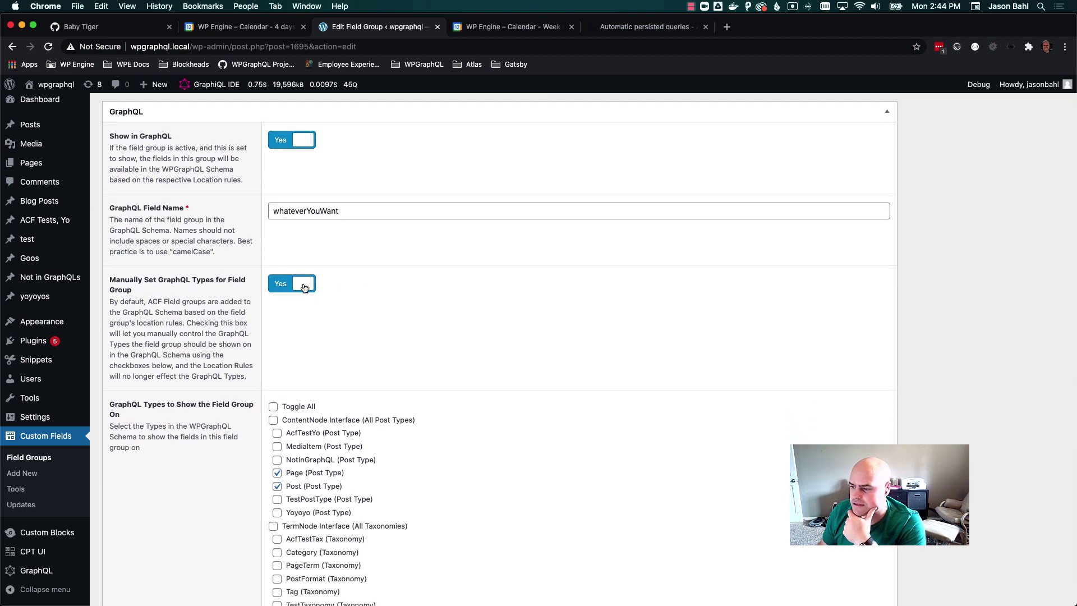
click(304, 288)
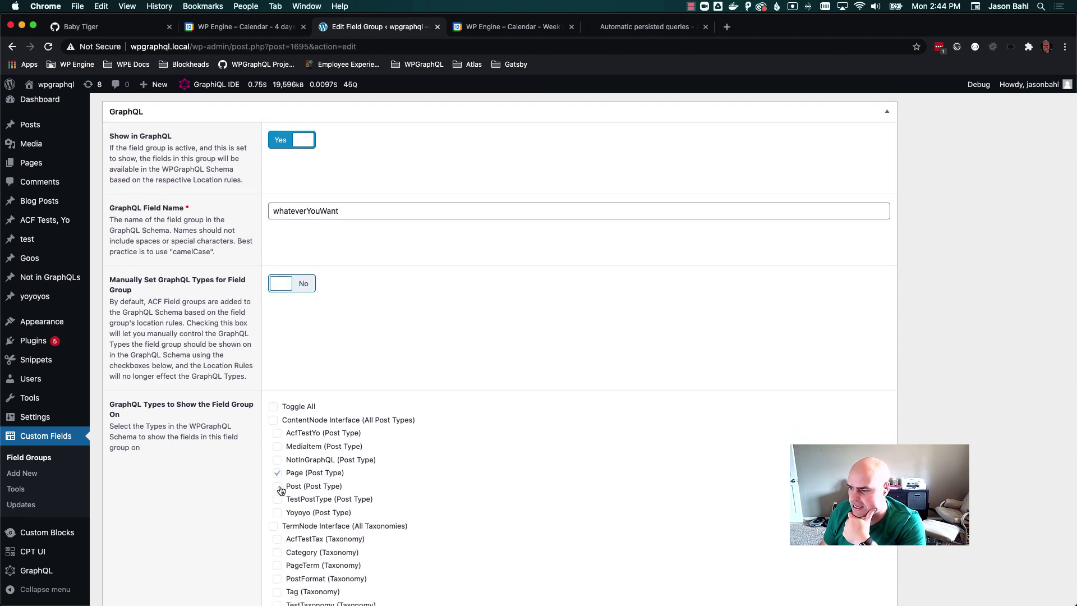
scroll(336, 466, up, 4)
scroll(559, 224, up, 2)
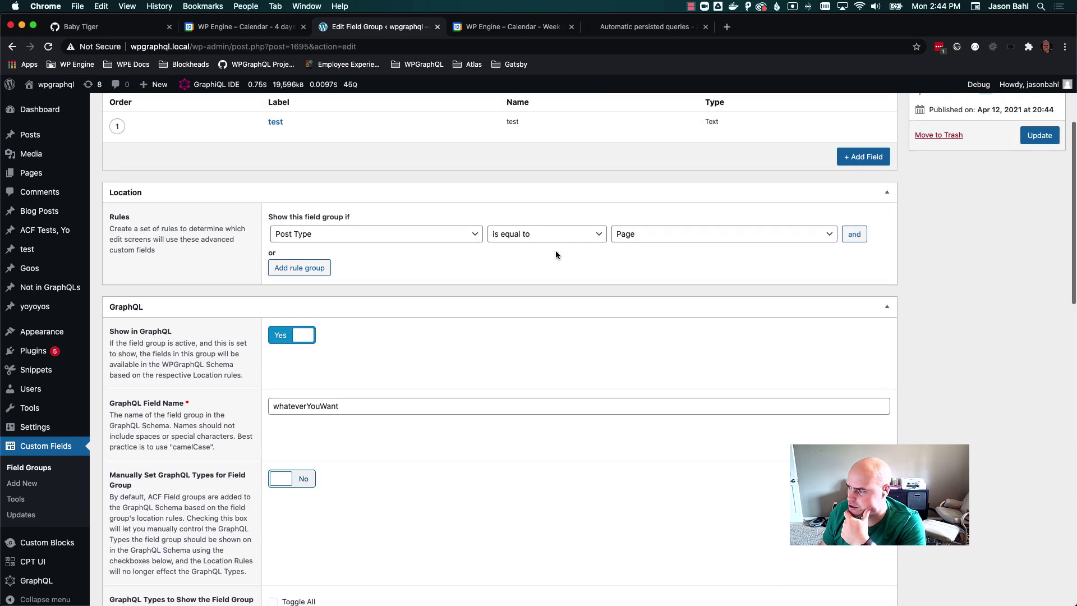
click(1039, 137)
scroll(561, 381, down, 2)
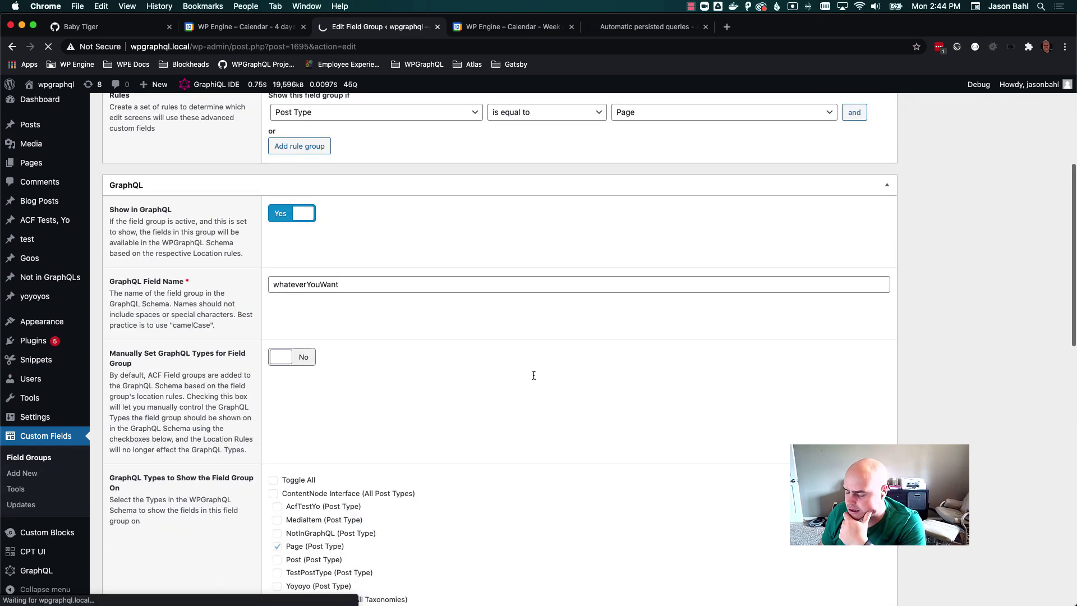
scroll(534, 375, down, 3)
scroll(311, 386, down, 8)
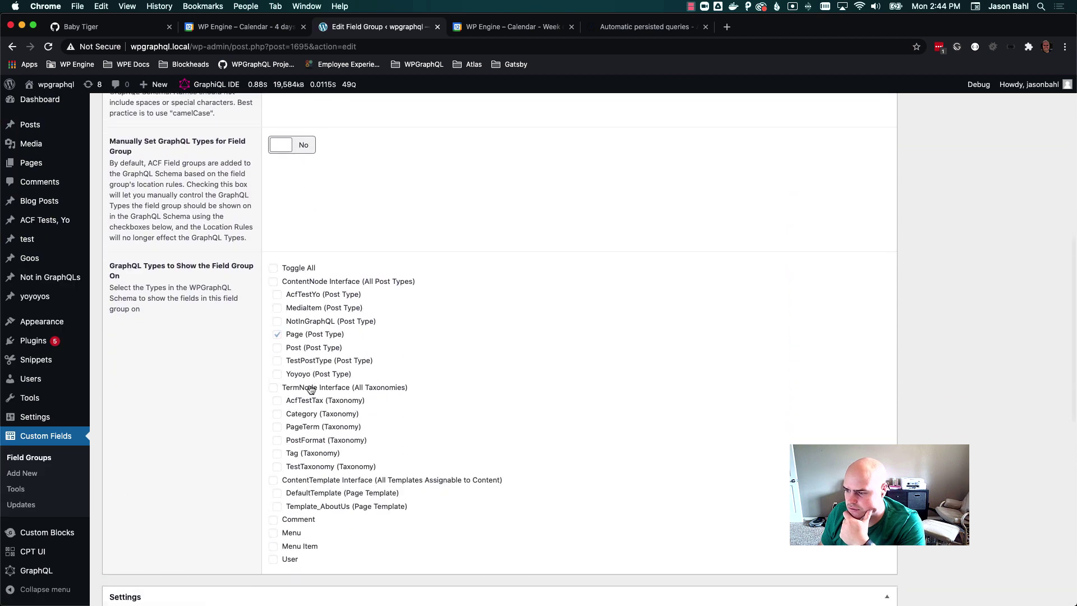
scroll(281, 348, down, 1)
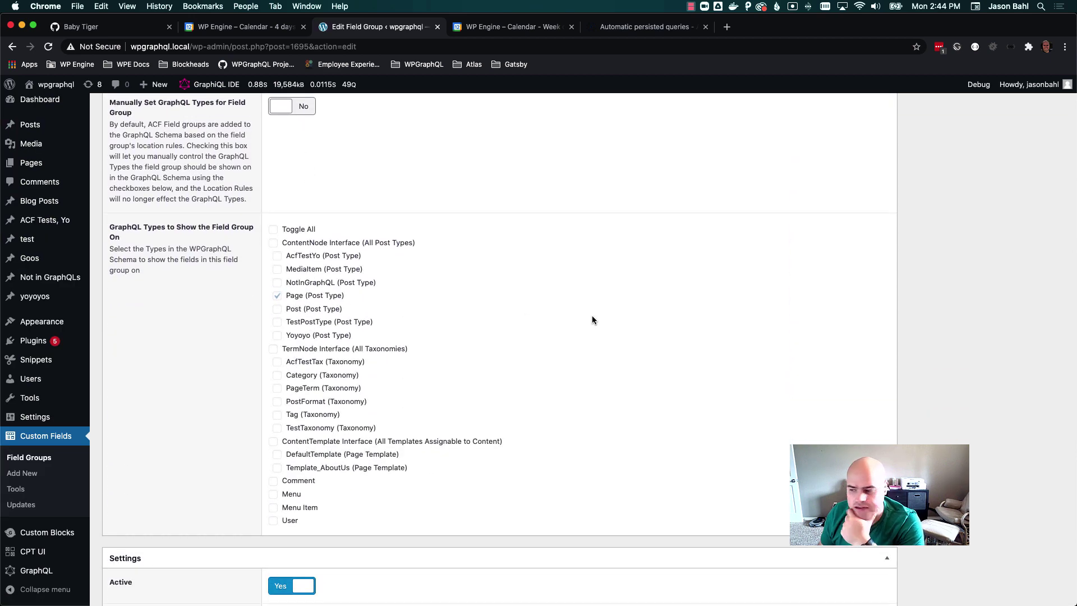
scroll(591, 317, up, 7)
scroll(593, 317, up, 2)
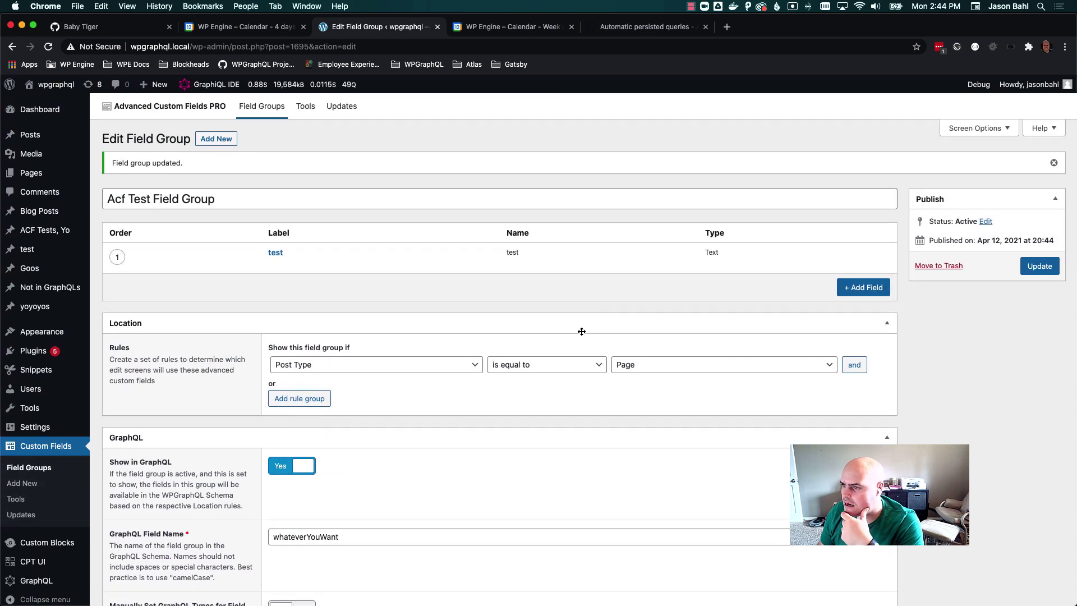
Step: Generate the PHP export of Acf Test Field Group and examine its GraphQL settings at the end of the code
click(25, 502)
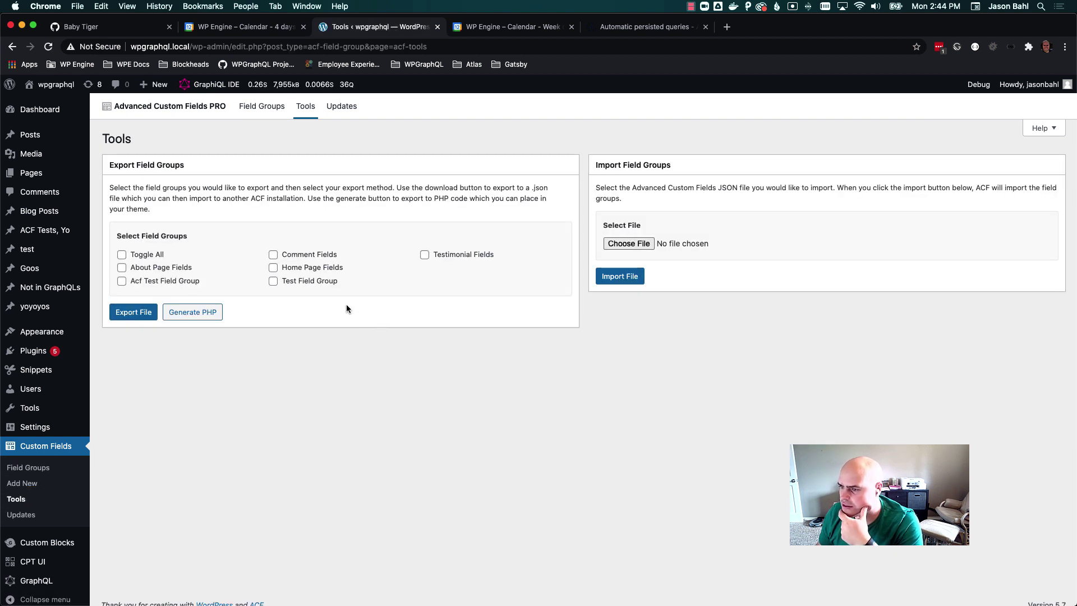
click(178, 284)
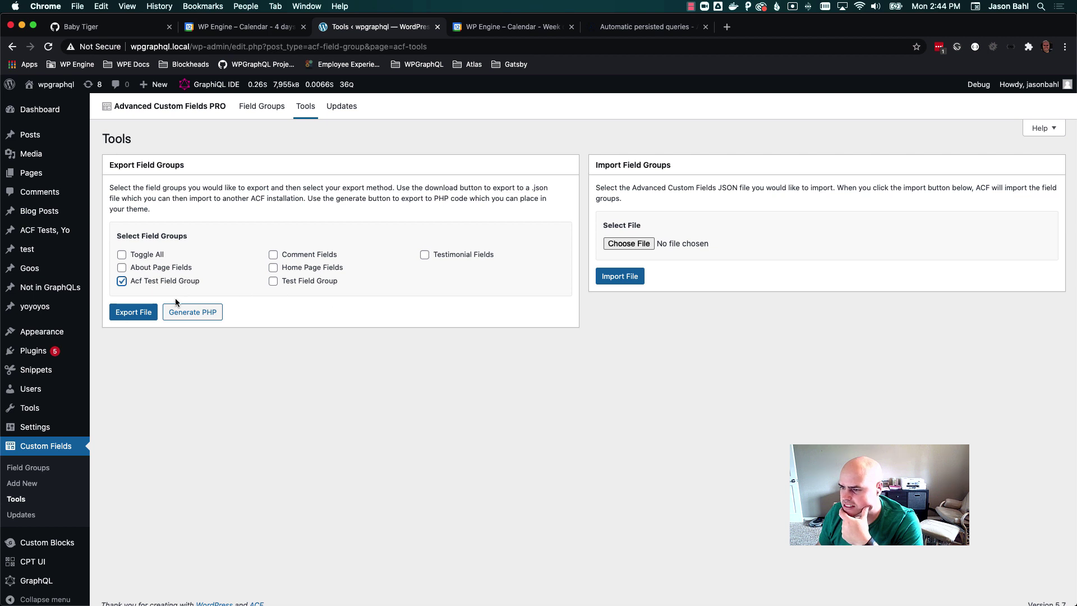
click(208, 313)
scroll(343, 316, down, 15)
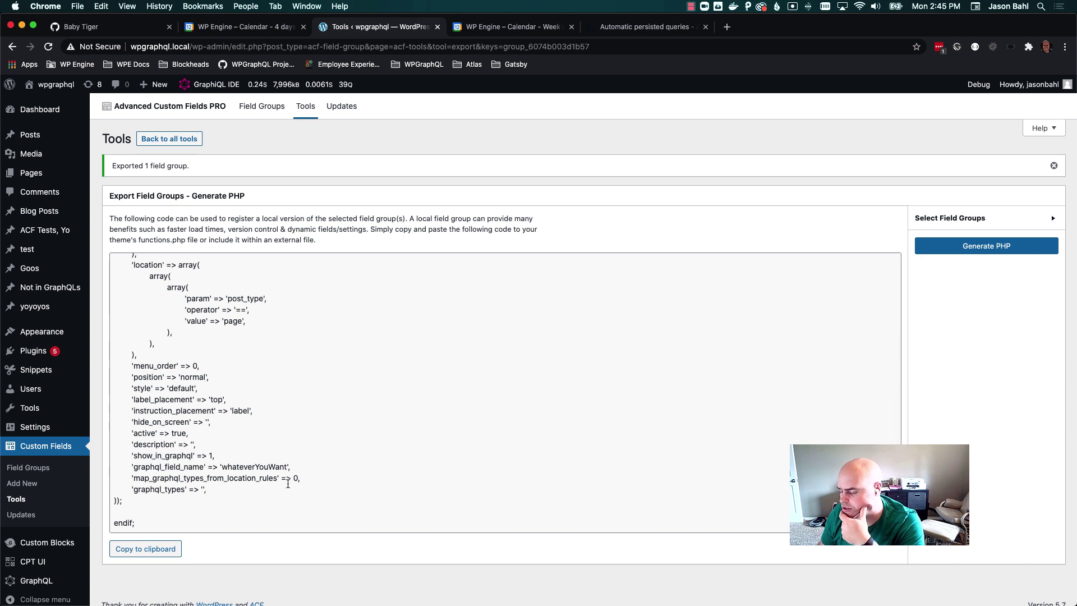
drag(234, 485, 132, 466)
click(200, 488)
drag(205, 490, 131, 467)
Step: Reopen Acf Test Field Group for editing at its GraphQL settings
click(47, 469)
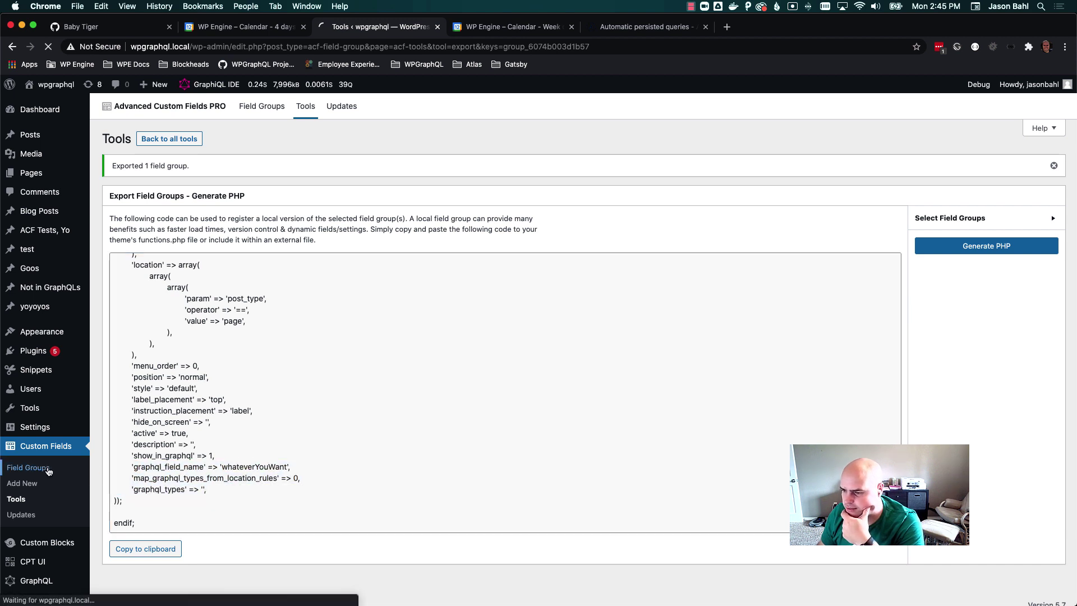
mouse_move(138, 217)
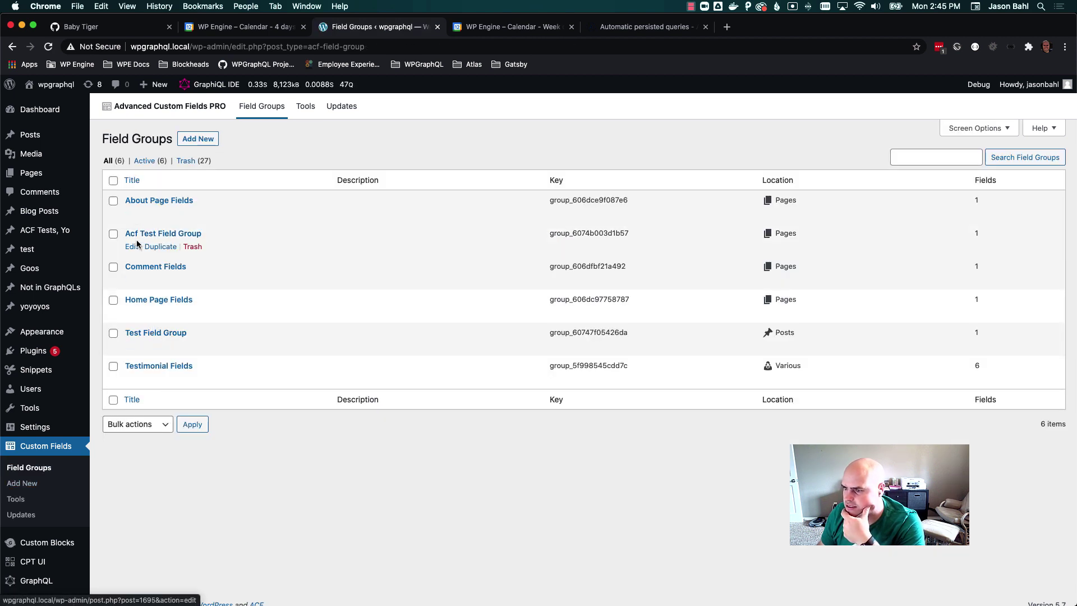
click(131, 246)
scroll(299, 382, down, 5)
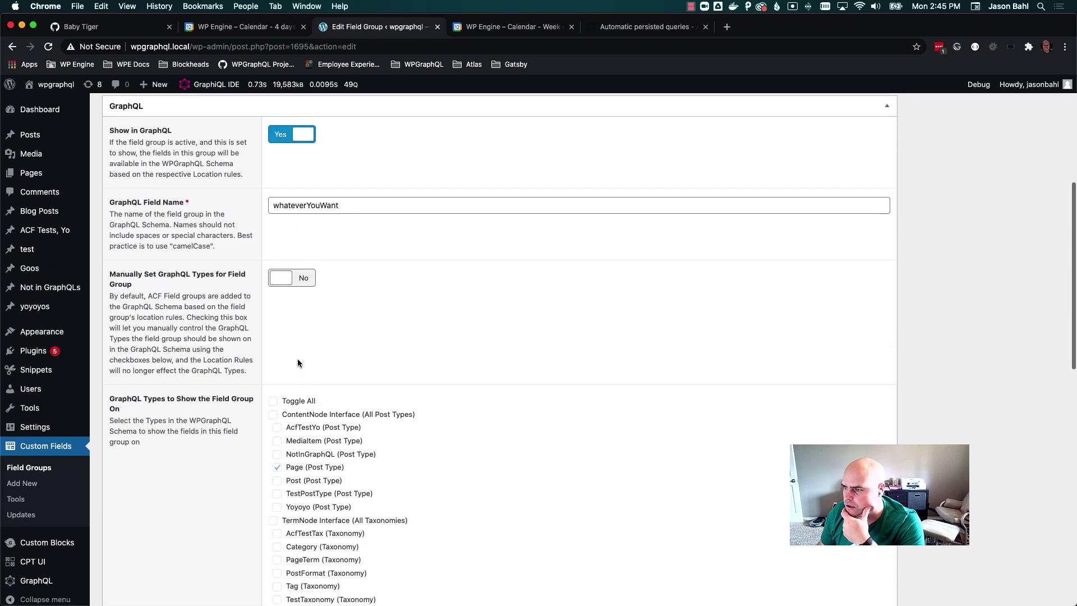
Step: Enable manually setting GraphQL types, add Post, TestPostType and Yoyoyo to the selection, and update the field group
click(291, 277)
scroll(321, 357, down, 5)
click(277, 323)
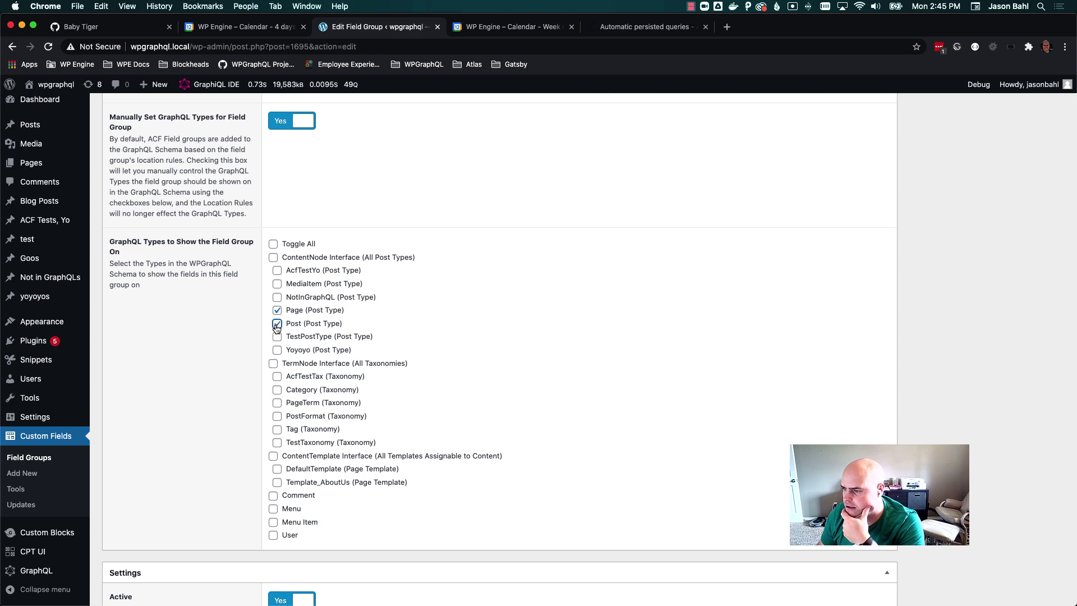
click(277, 336)
click(277, 349)
scroll(869, 275, up, 10)
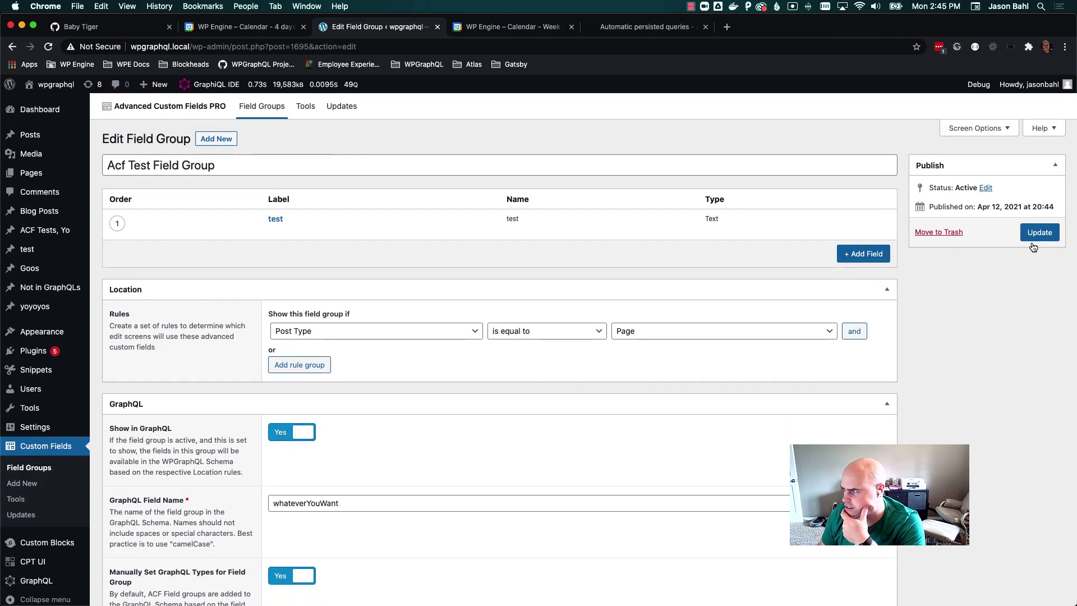
click(1033, 234)
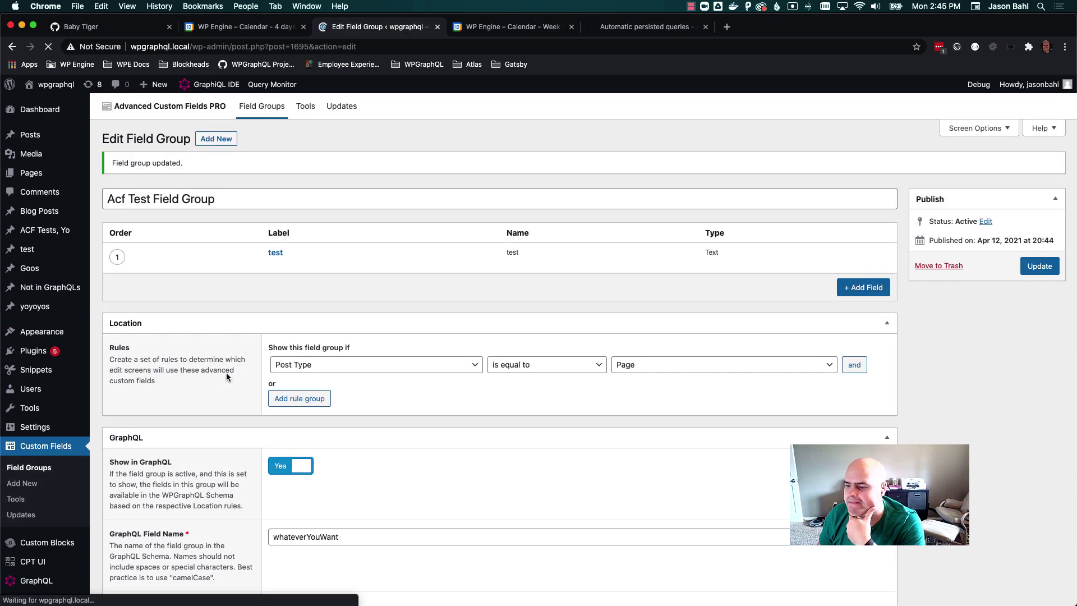
Step: Generate the PHP code for Acf Test Field Group again and highlight the graphql_types array
click(26, 498)
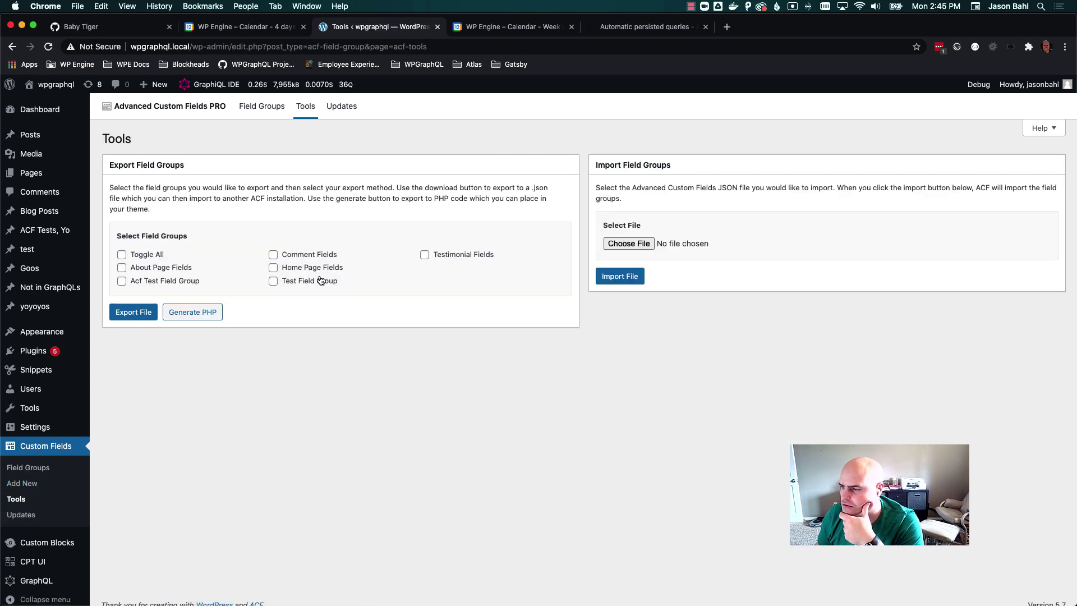
click(137, 281)
click(191, 316)
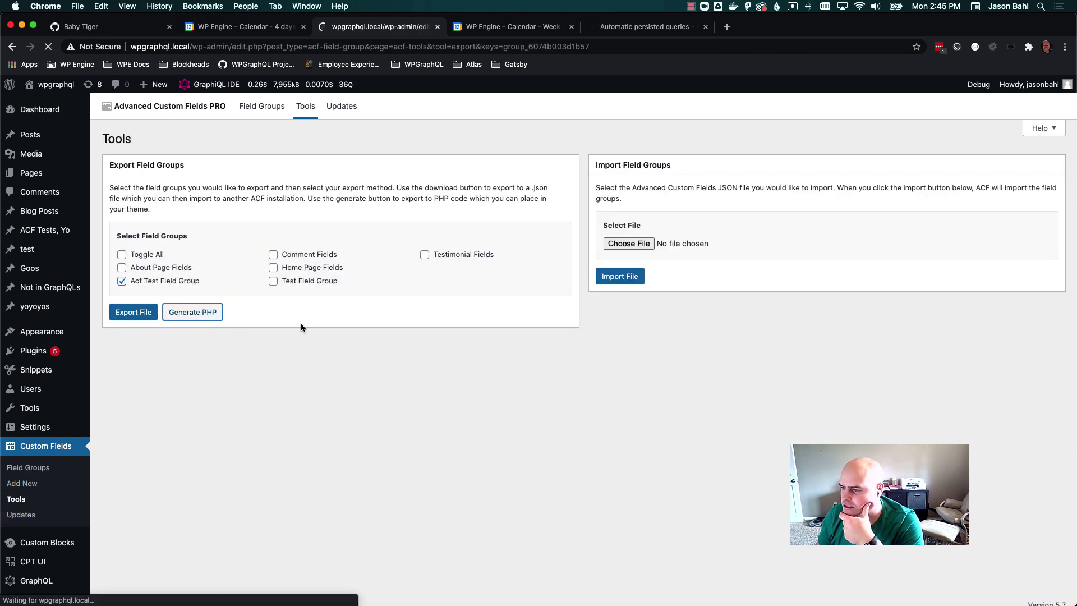
scroll(235, 461, down, 10)
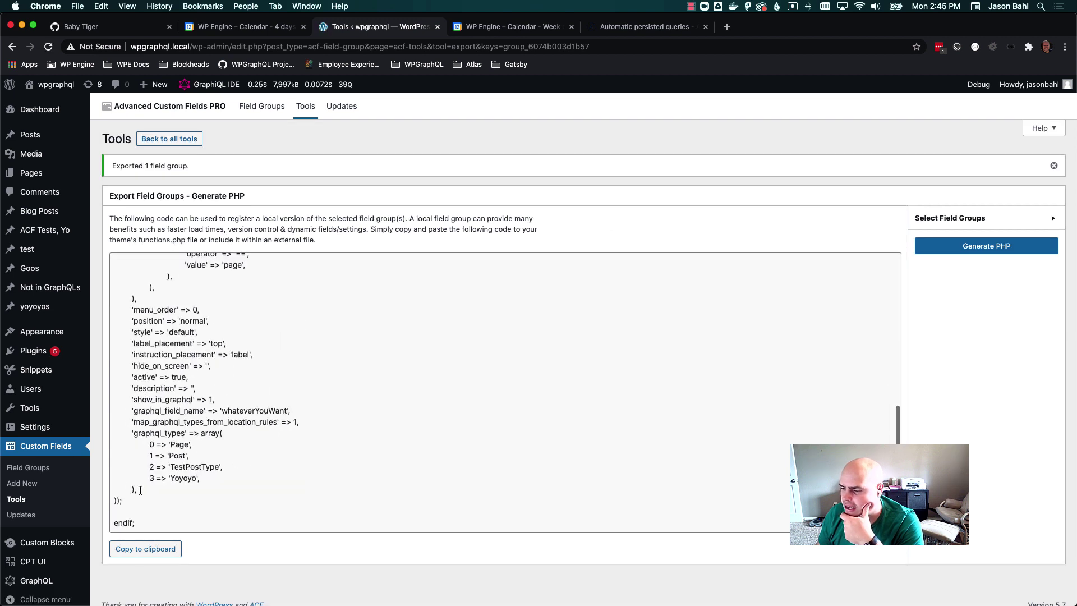
drag(138, 490, 132, 433)
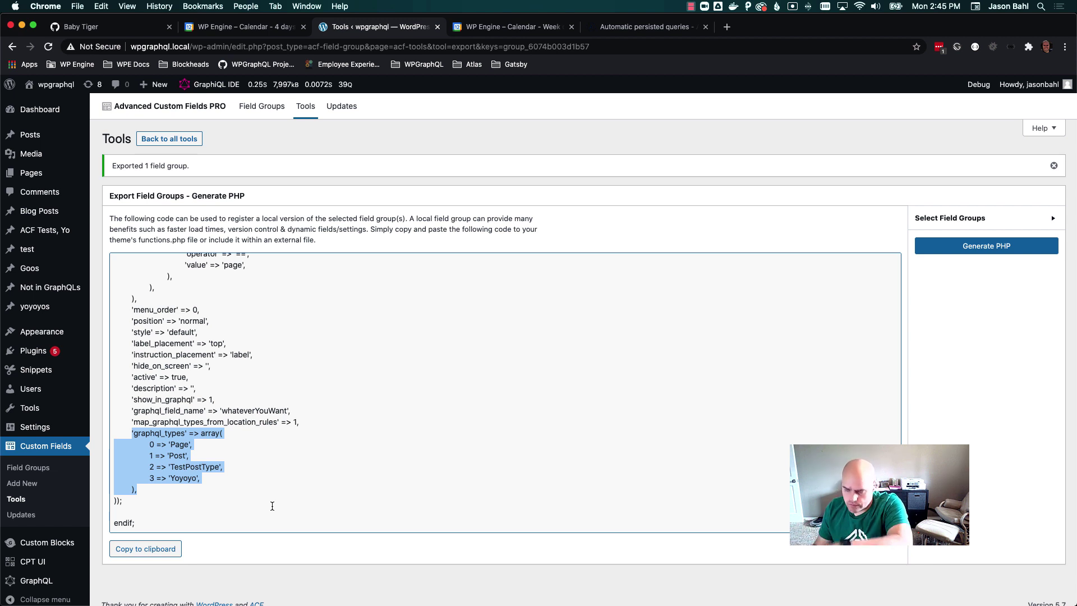
drag(138, 490, 131, 435)
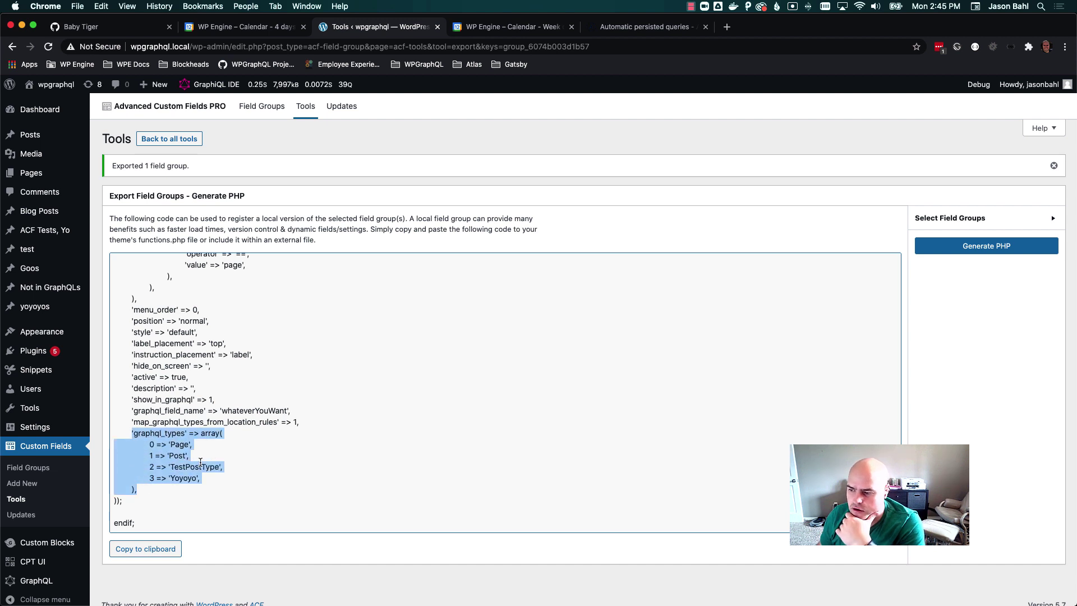
Step: Highlight the Page entry in the exported graphql_types array, and reopen Acf Test Field Group for editing
double_click(178, 445)
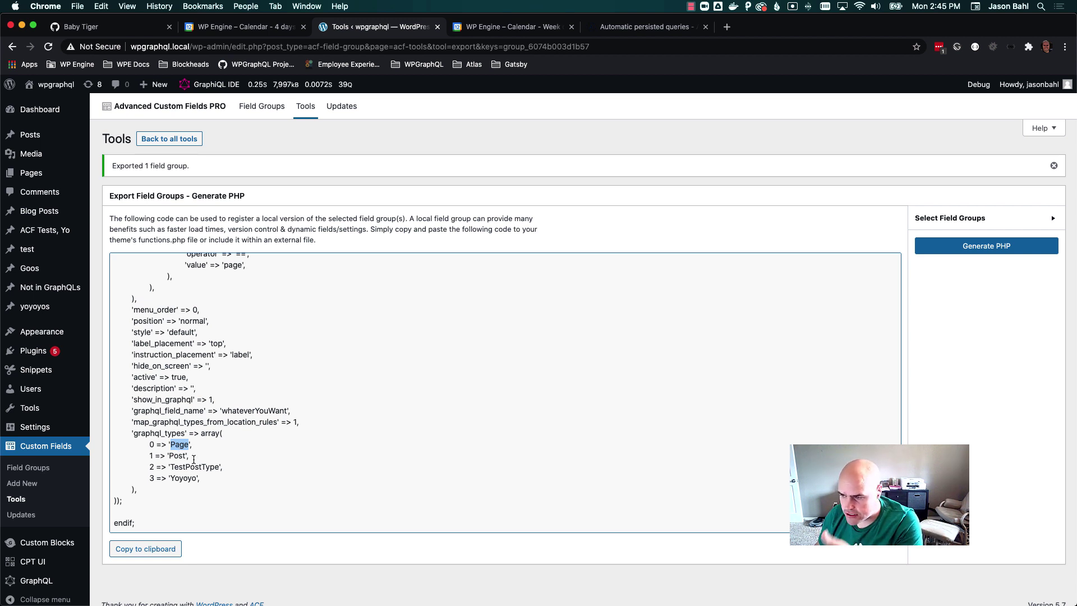
click(13, 46)
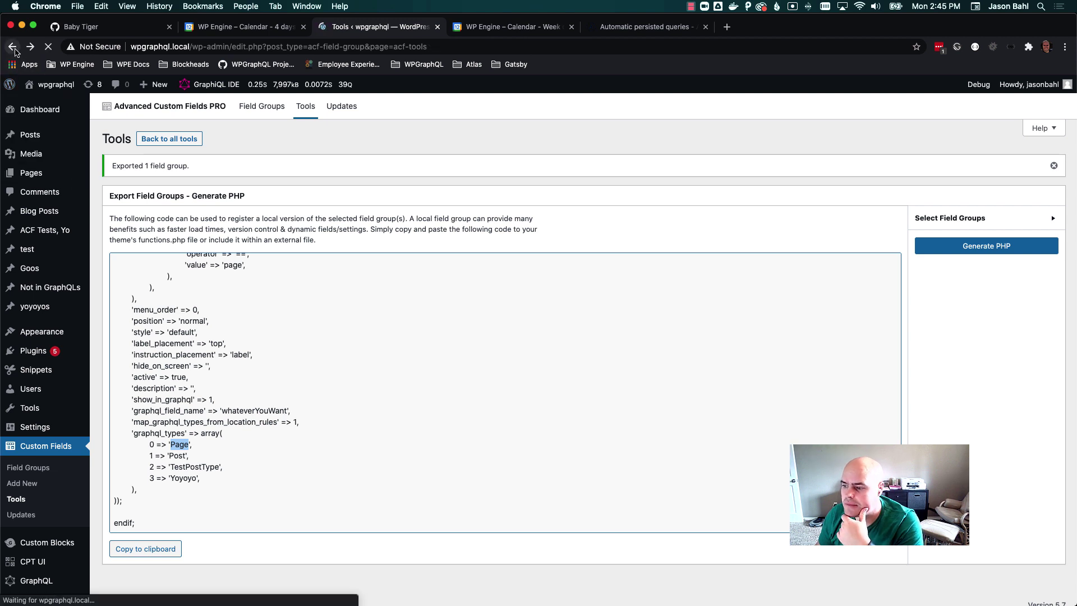
click(28, 467)
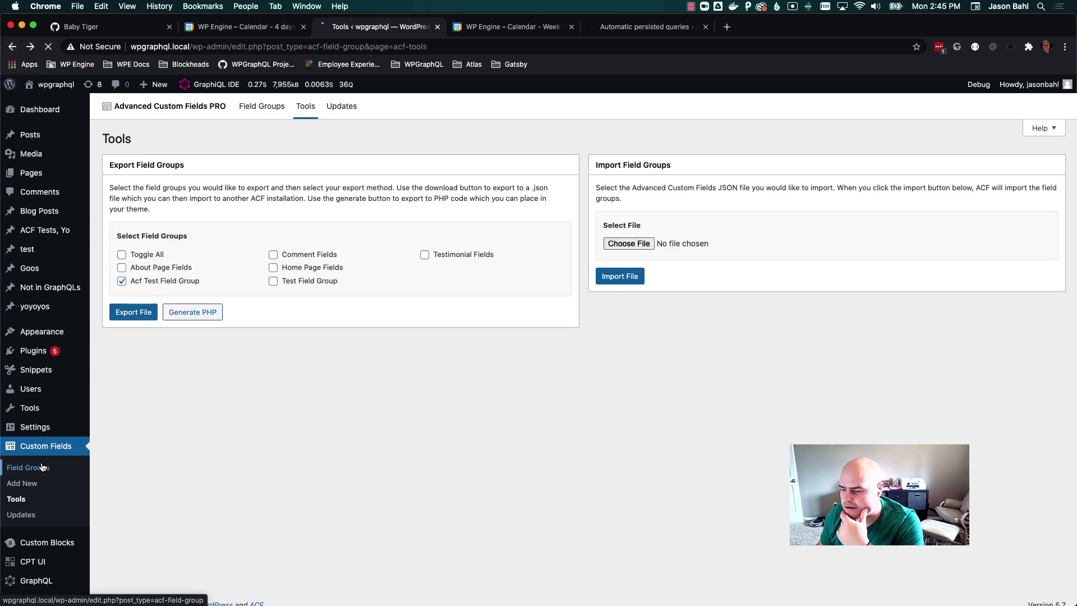
click(131, 246)
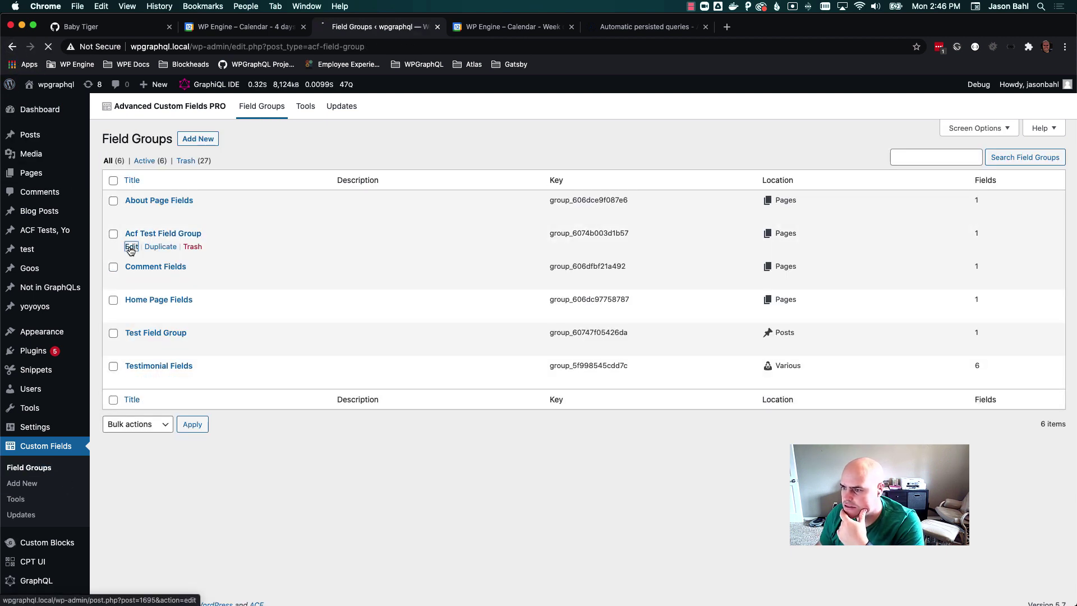
Step: Turn off manually setting GraphQL types for Acf Test Field Group, review its location rule and type selection, and update the field group
scroll(265, 314, down, 10)
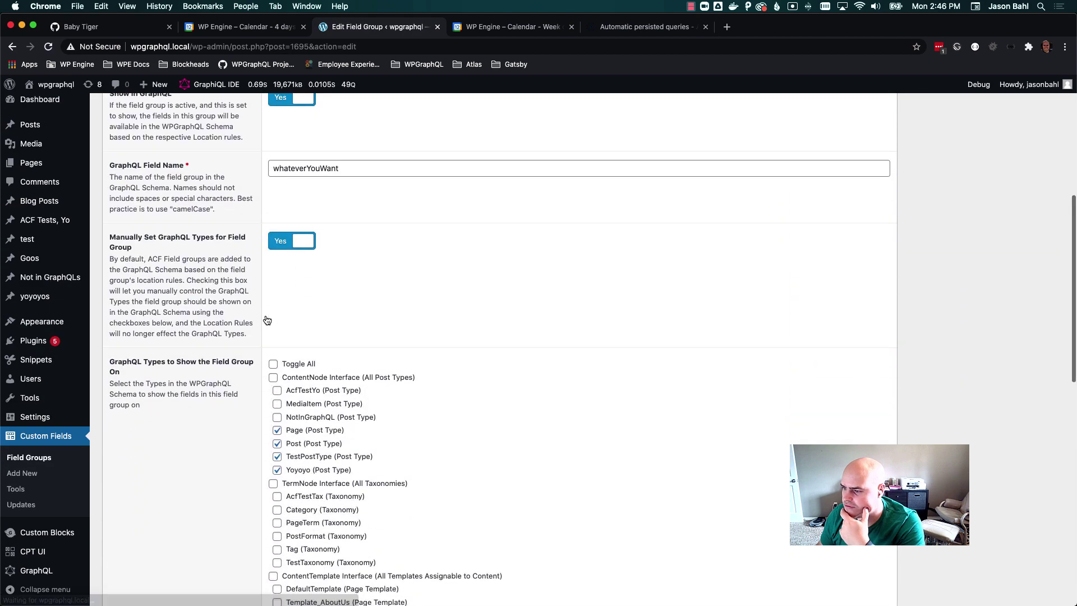
scroll(264, 315, up, 3)
click(292, 234)
scroll(364, 320, up, 8)
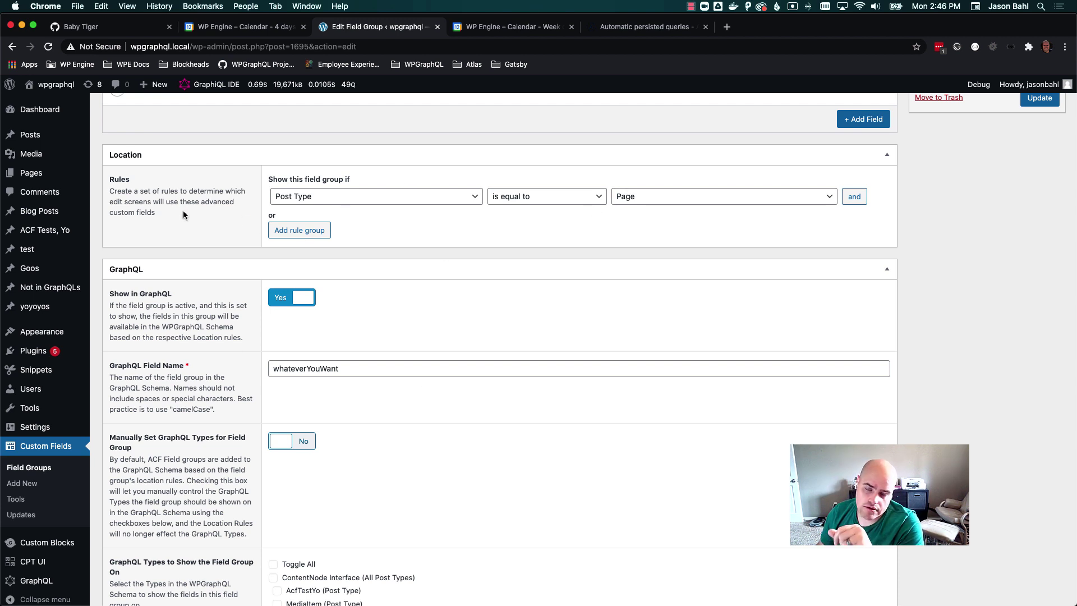
scroll(427, 248, down, 5)
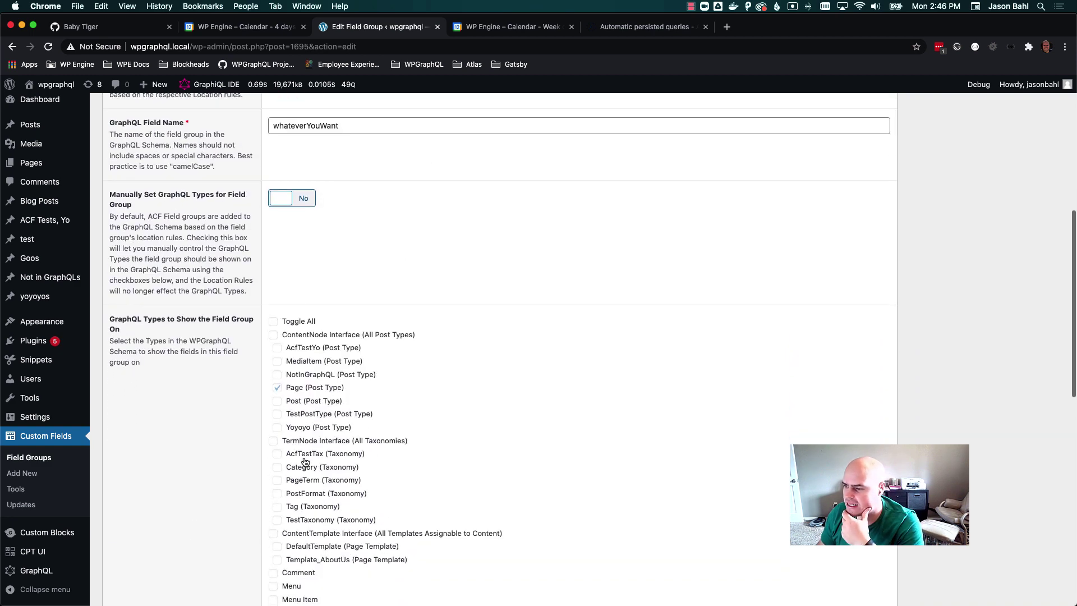
scroll(306, 389, up, 7)
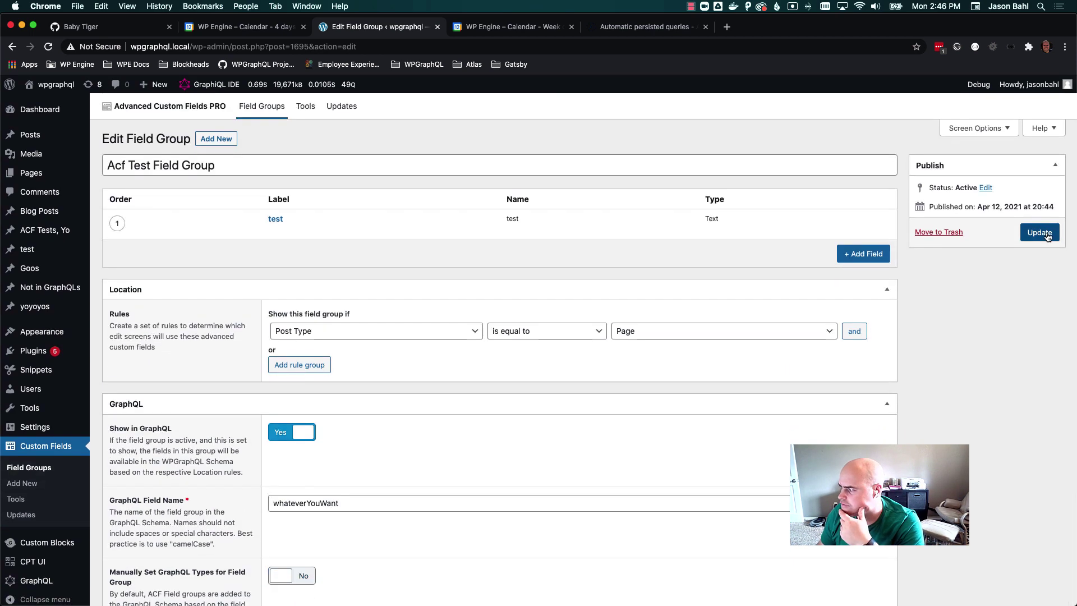
click(1045, 235)
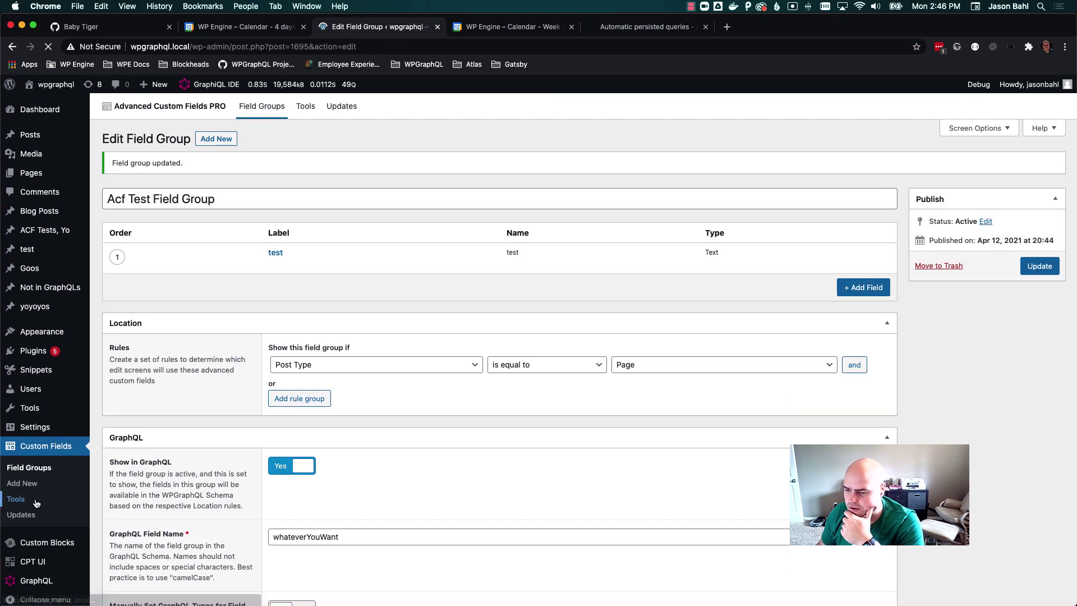
Step: Generate the PHP export of Acf Test Field Group and highlight the graphql_types line near the end of the code
click(35, 503)
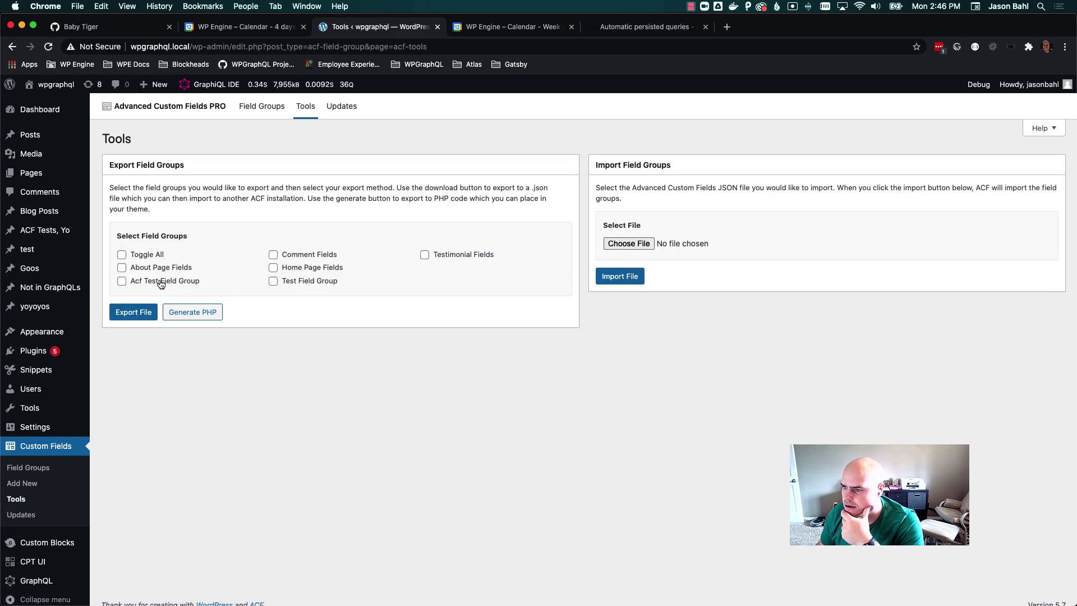
click(161, 283)
click(133, 312)
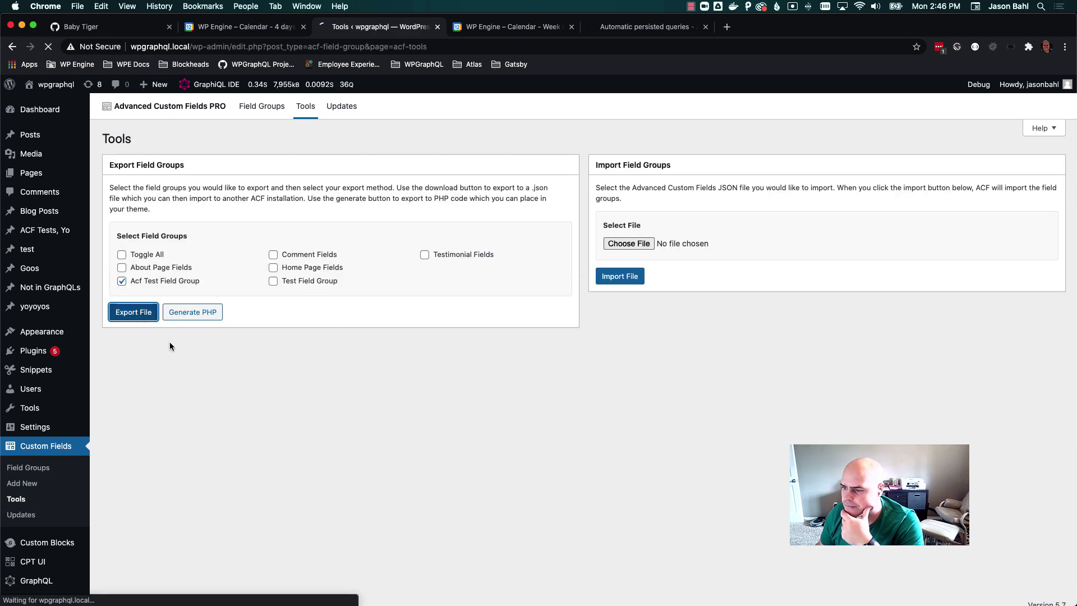
click(218, 317)
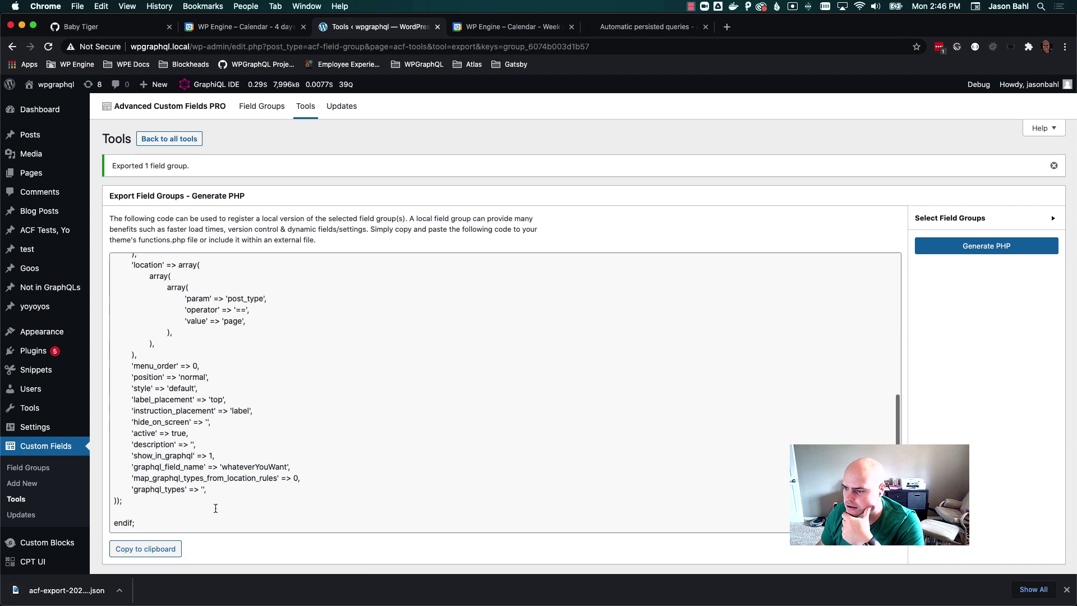
drag(130, 488, 257, 489)
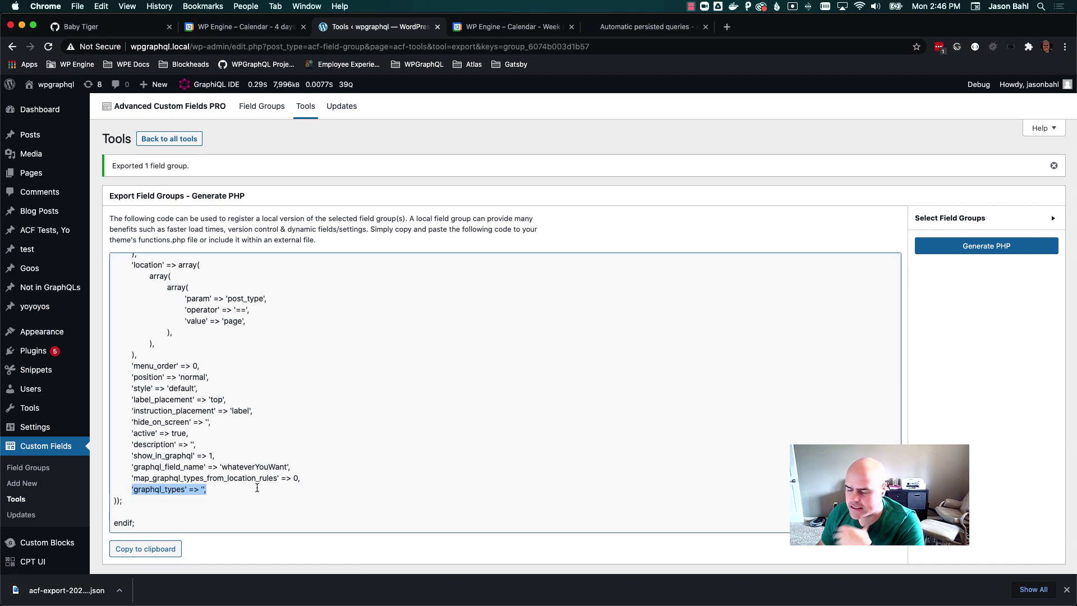